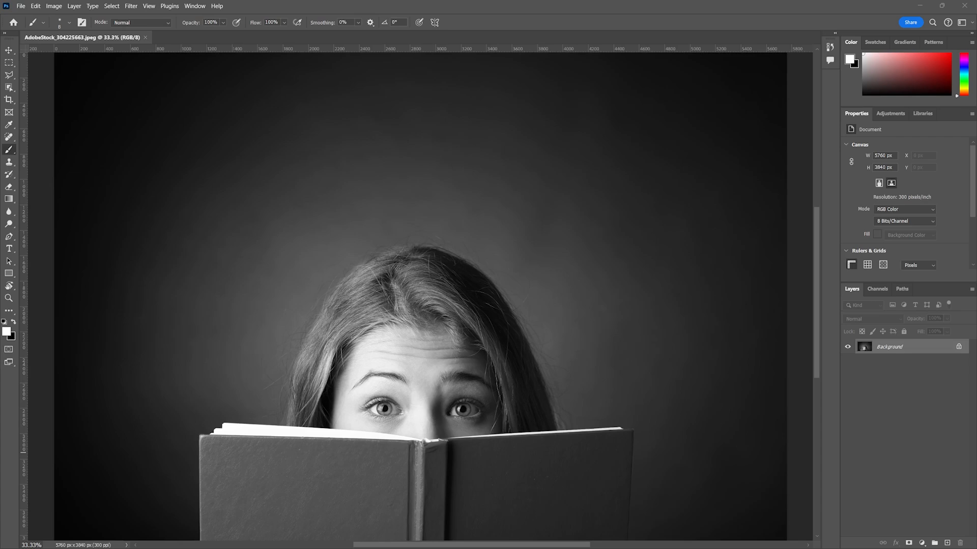
- Try colorizing the photo with the Colorize neural filter as a new masked layer, and delete the resulting layer
left_click(131, 6)
left_click(140, 54)
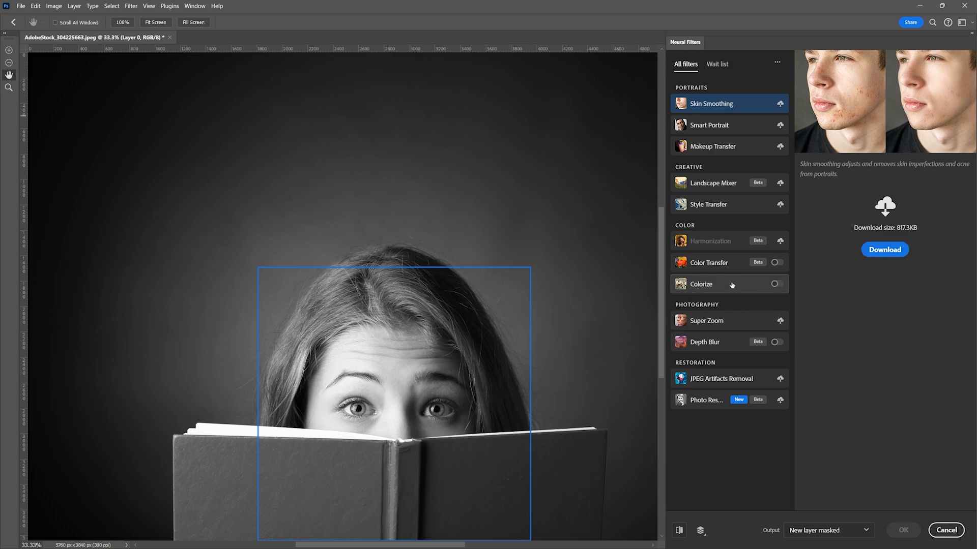
left_click(778, 284)
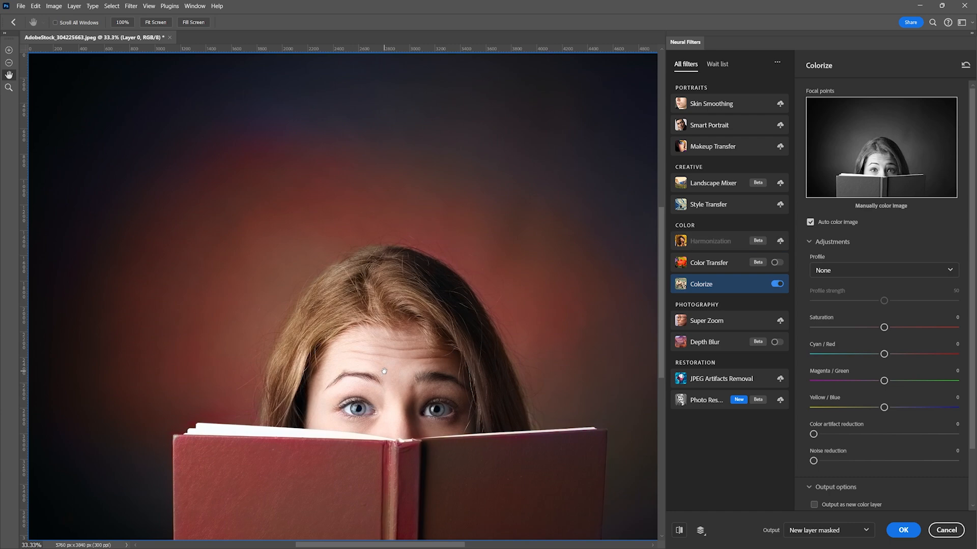
left_click(902, 530)
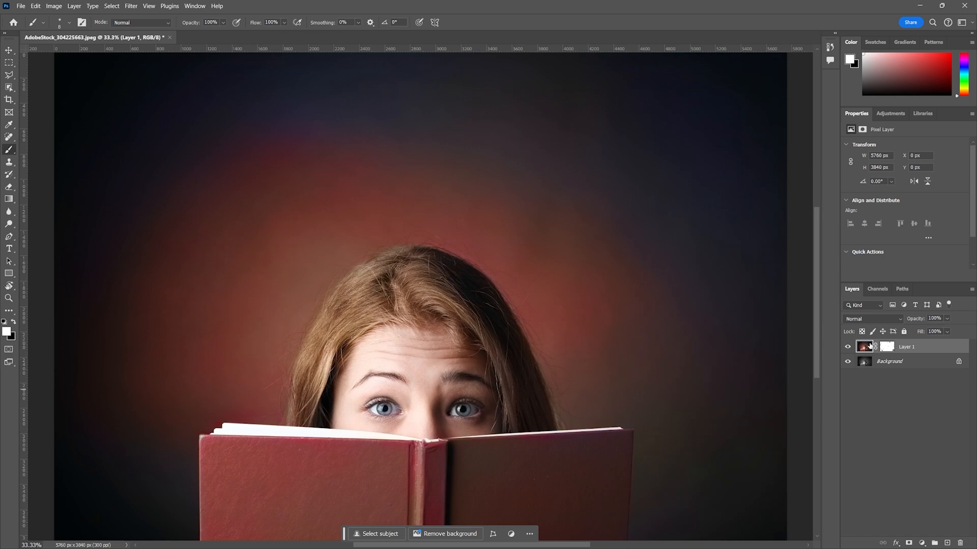
left_click_drag(869, 345, 960, 540)
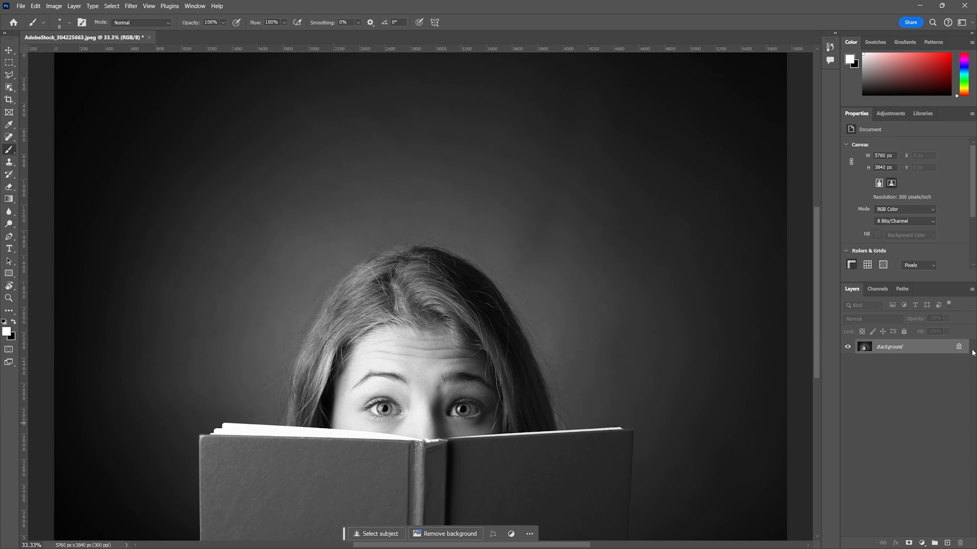
- Unlock the background layer and rename it Backup
left_click_drag(958, 346, 961, 543)
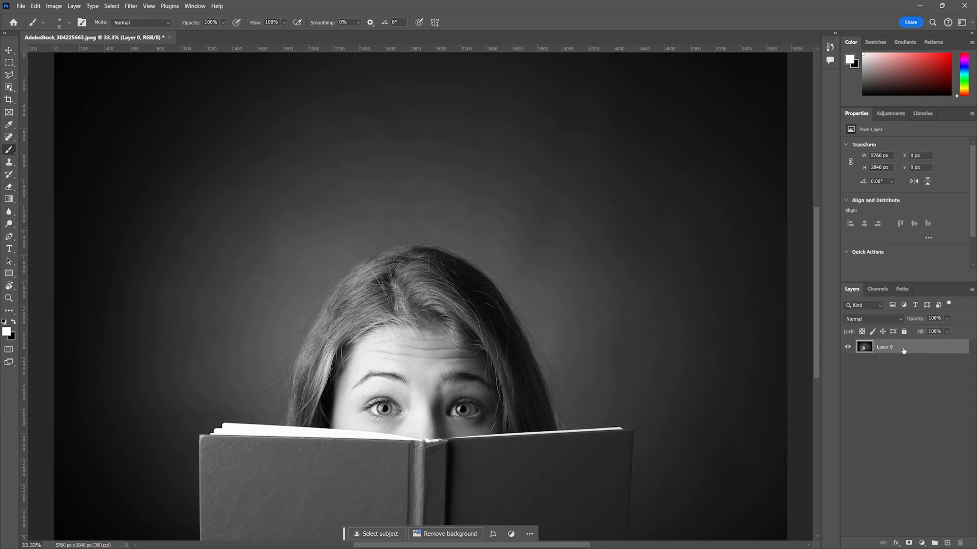
double_click(889, 347)
type("Backup")
key("Return")
- Put the Backup layer into a new group named Backup Group
left_click_drag(894, 351, 935, 543)
double_click(886, 345)
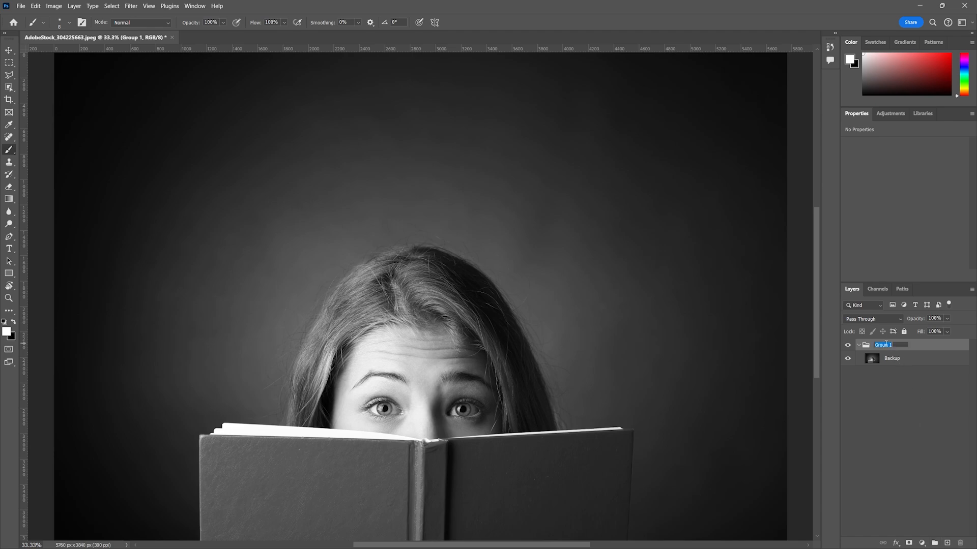
type("Backup Group")
key("Return")
- Duplicate the Backup layer, place the copy above Backup Group, and hide the group
left_click_drag(899, 358, 949, 543)
left_click_drag(885, 360, 885, 340)
left_click(848, 362)
- Rename the duplicated layer above Backup Group to Start Here
double_click(894, 347)
type("Start Here")
key("Return")
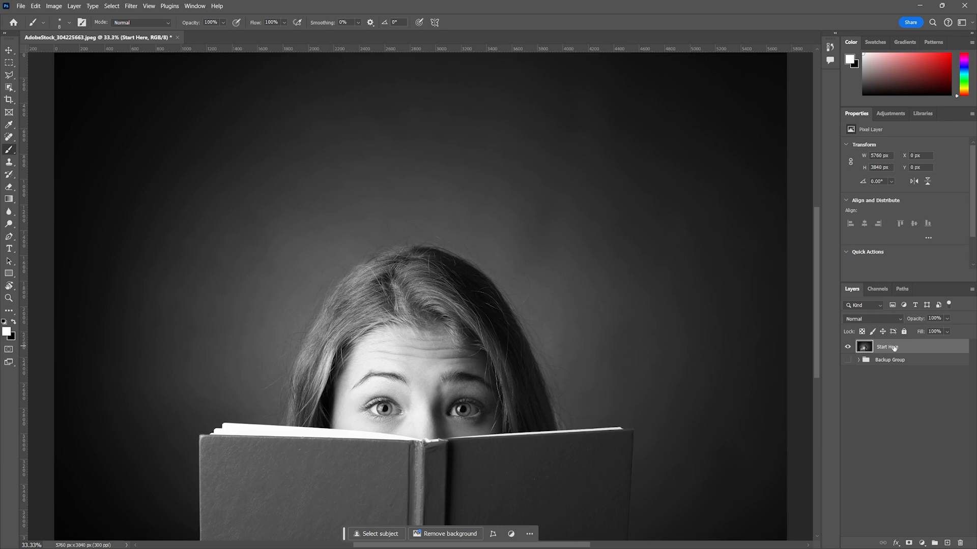
- Check the backup by toggling the visibility of Start Here and Backup Group, leaving only Start Here shown and the group collapsed
left_click(848, 348)
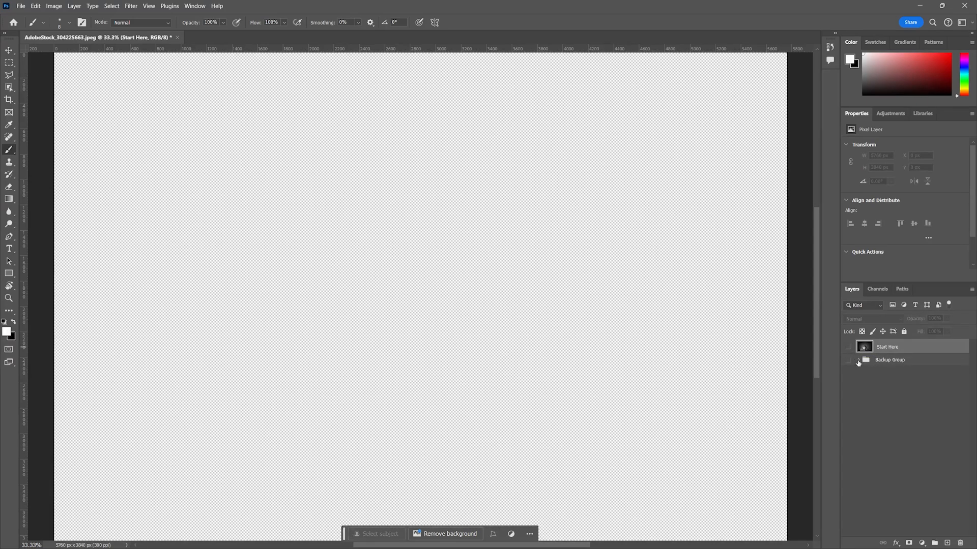
left_click(906, 375)
left_click(848, 359)
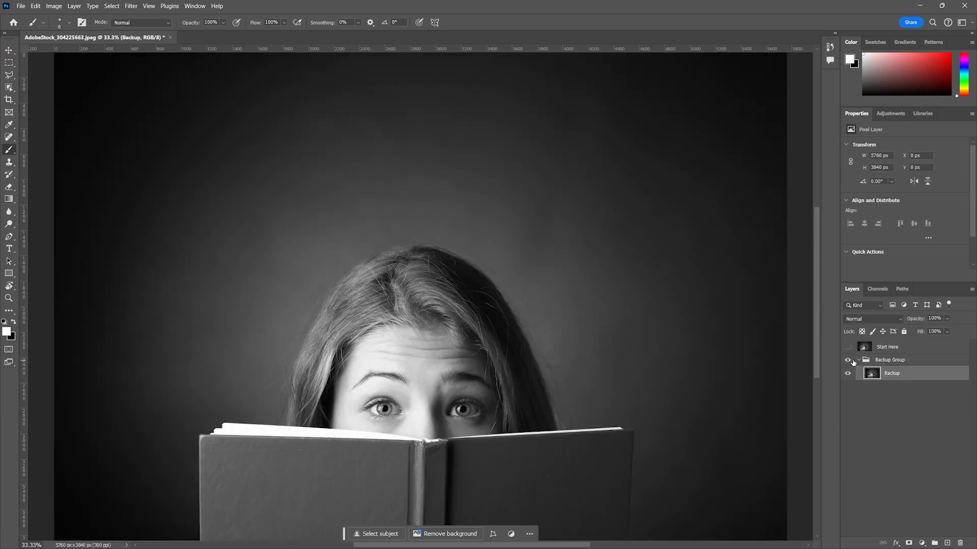
left_click(848, 360)
left_click(848, 347)
left_click(858, 359)
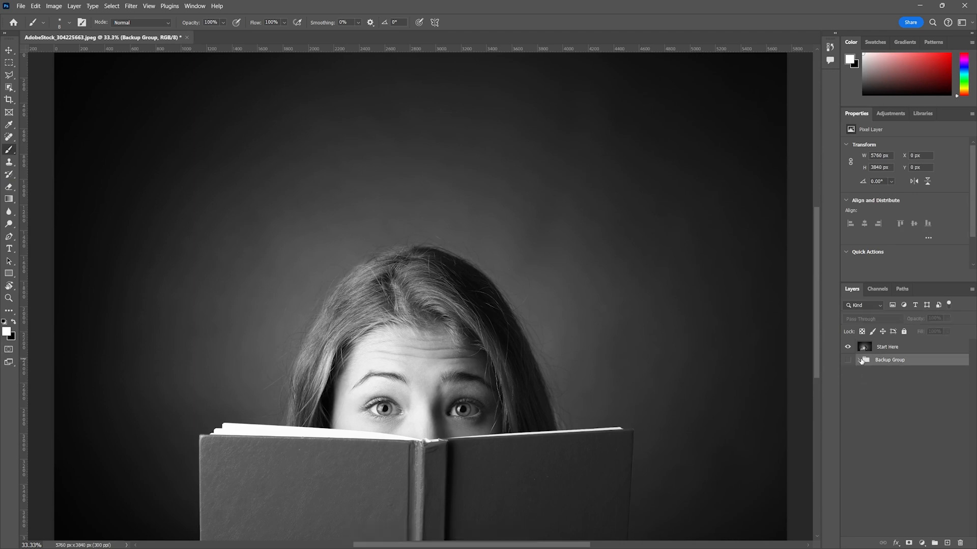
- Save the document to the Desktop as the Photoshop file Version1, replacing the existing file
left_click(21, 6)
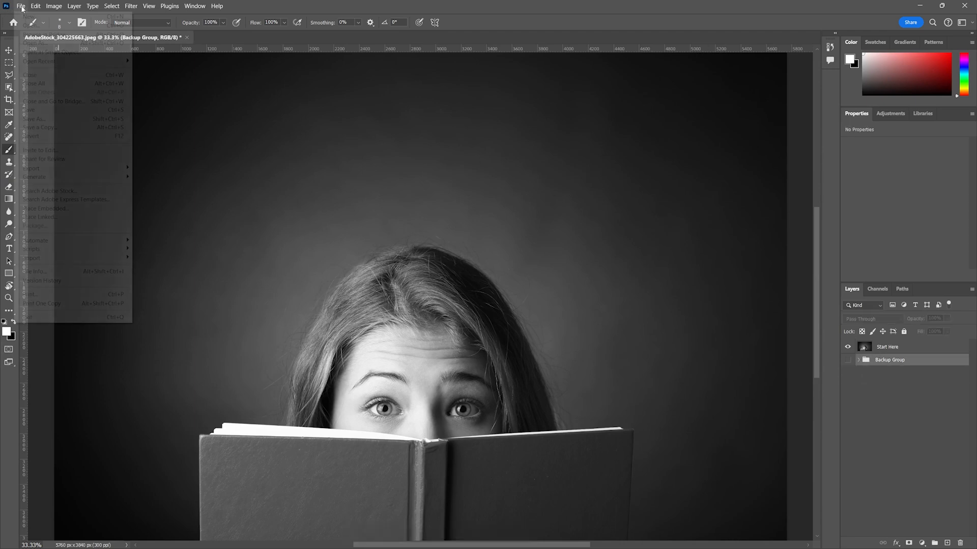
left_click(61, 110)
double_click(275, 82)
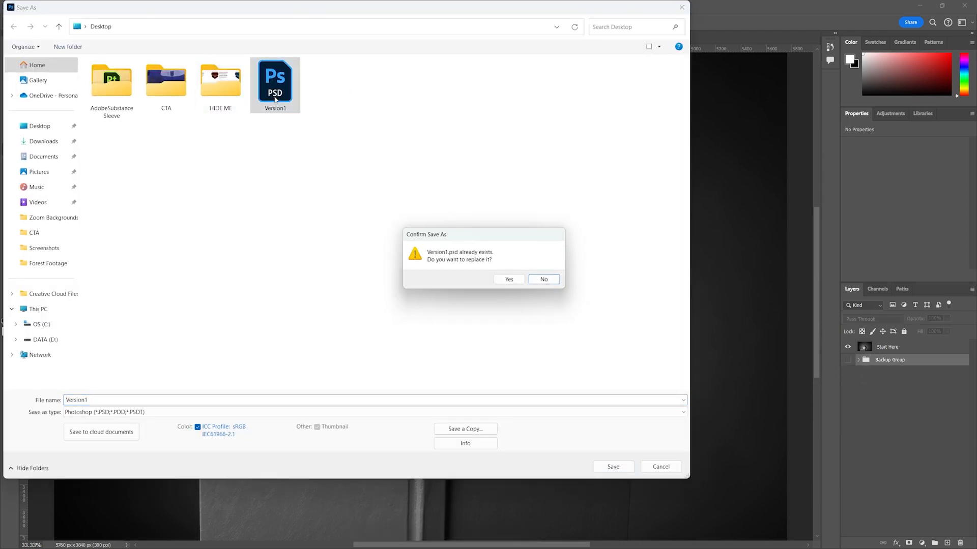
left_click(515, 284)
left_click(588, 196)
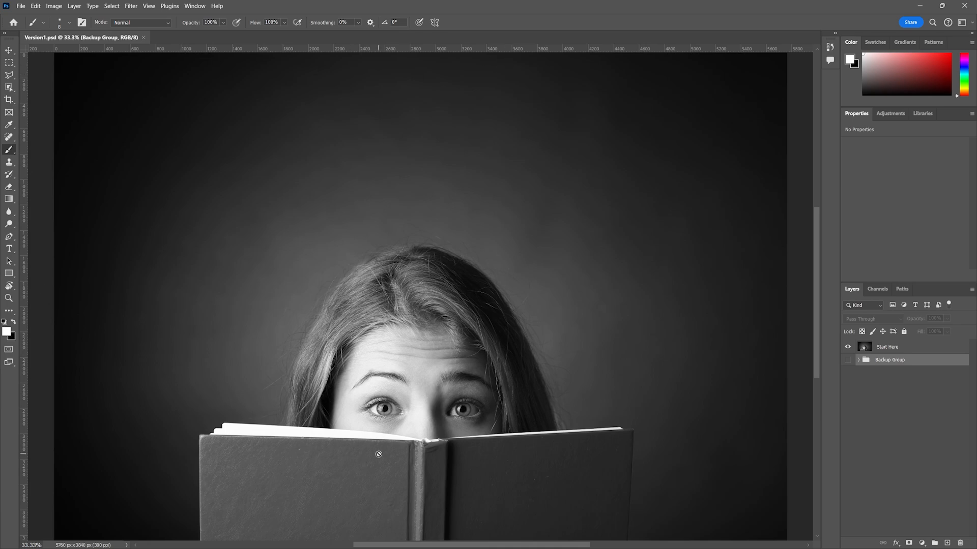
- Try a loose freehand selection over the face and hair with the Lasso tool, and deselect it
key("z")
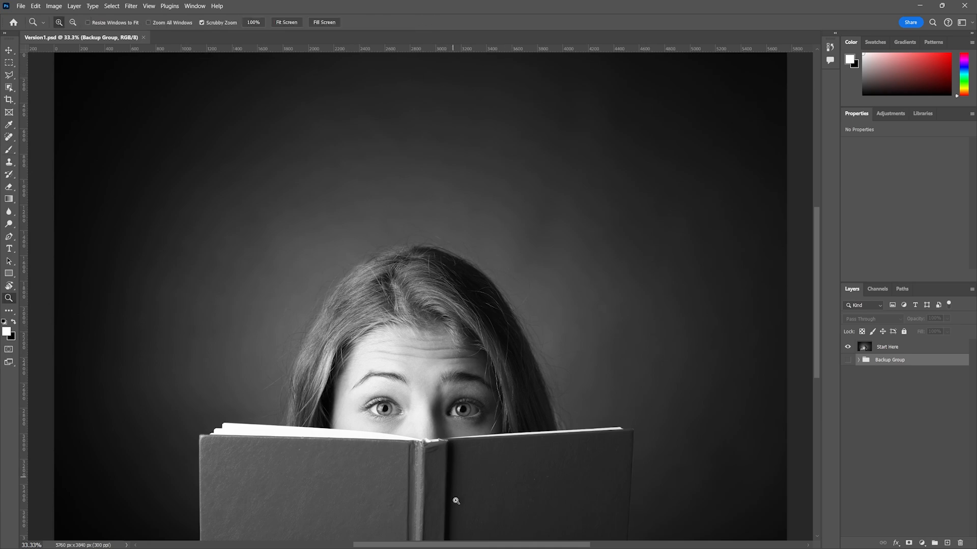
left_click(450, 519)
key("space")
left_click_drag(406, 503, 410, 373)
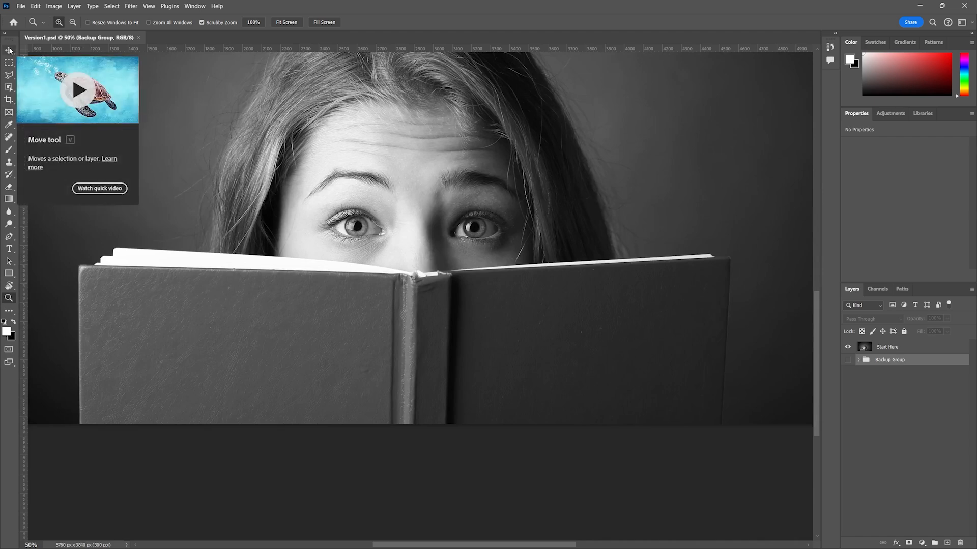
left_click(8, 74)
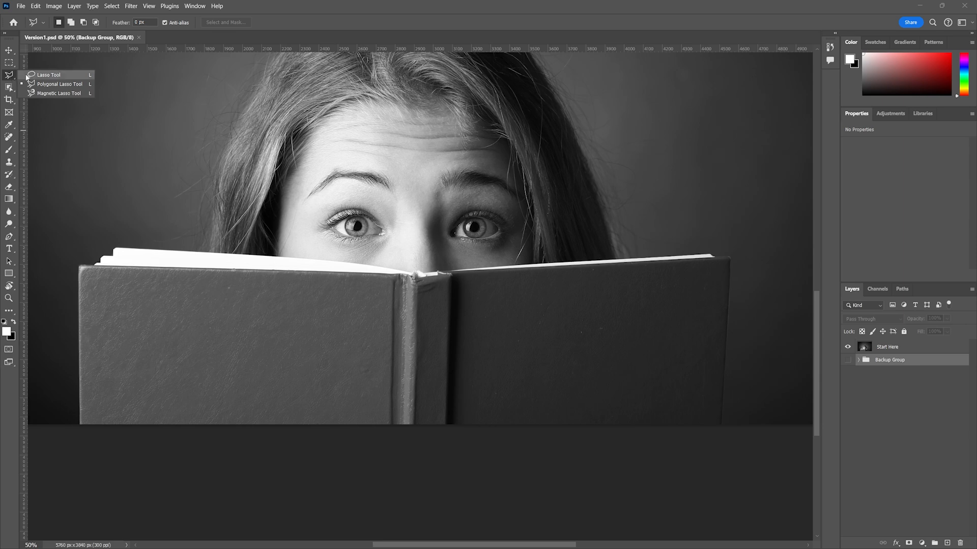
left_click(49, 74)
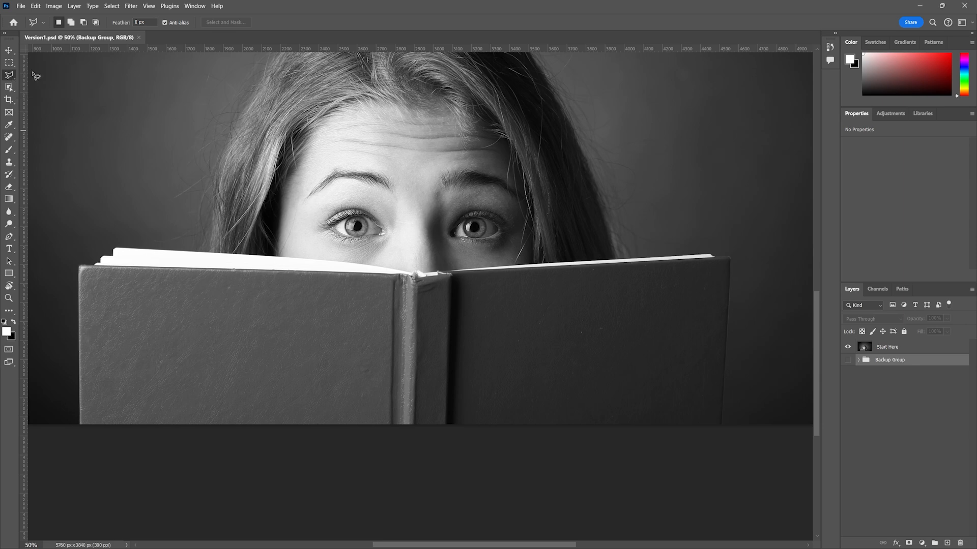
mouse_move(83, 130)
left_mouse_down()
mouse_move(198, 194)
mouse_move(190, 127)
mouse_move(286, 253)
mouse_move(118, 106)
mouse_move(97, 175)
mouse_move(485, 264)
mouse_move(635, 130)
left_mouse_up()
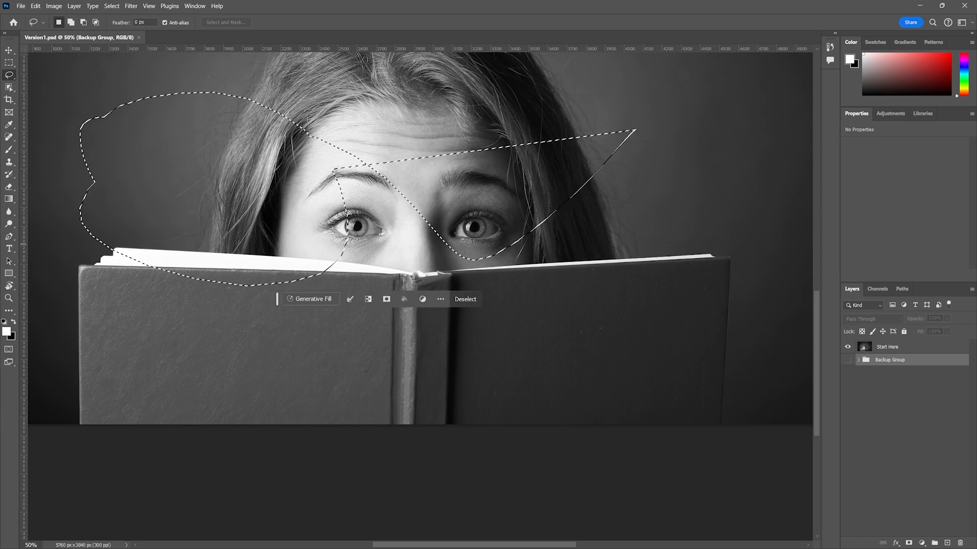
left_click(465, 299)
- Try a straight-edged selection across the forehead and hair with the Polygonal Lasso tool, and deselect it
right_click(6, 75)
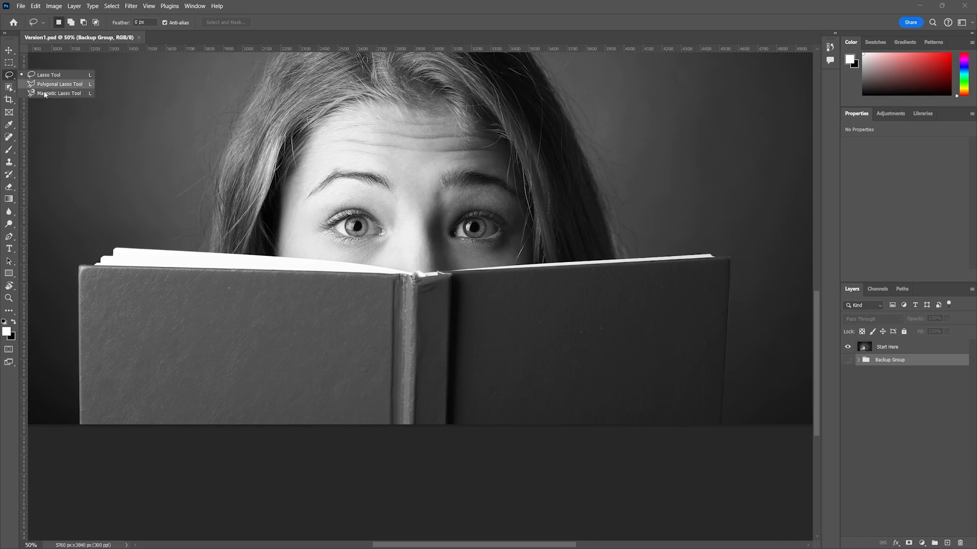
left_click(46, 93)
left_click(136, 209)
left_click(158, 132)
left_click(219, 127)
left_click(377, 154)
left_click(413, 210)
left_click(538, 189)
left_click(549, 137)
left_click(242, 115)
left_click(136, 211)
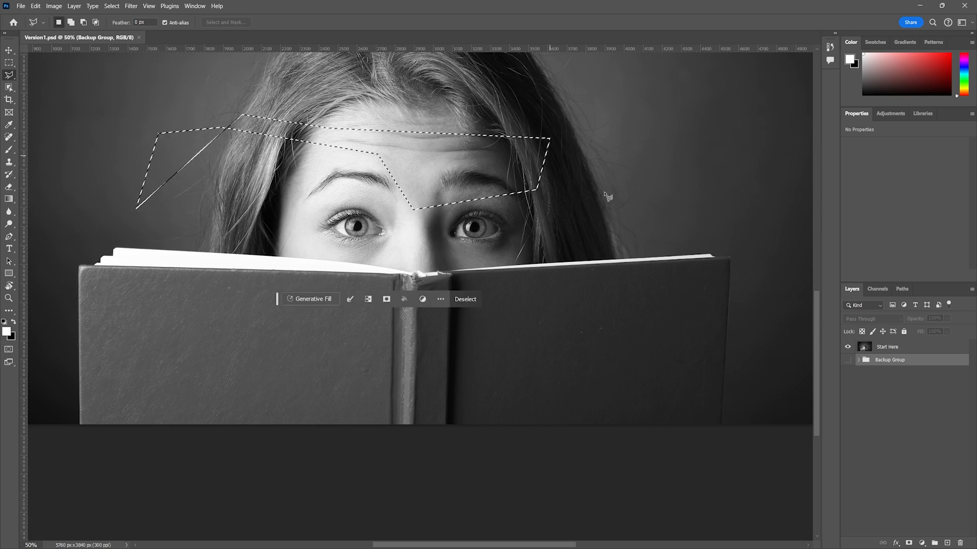
left_click(465, 300)
- Try tracing the book's outer edge with the Magnetic Lasso tool, and clear the selection
right_click(9, 77)
left_click(48, 95)
left_click(78, 422)
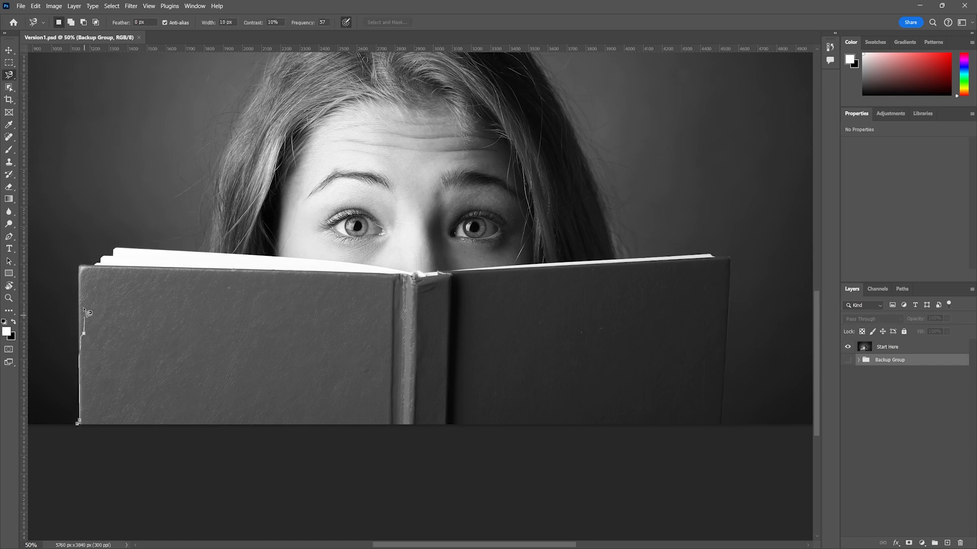
left_click(80, 424)
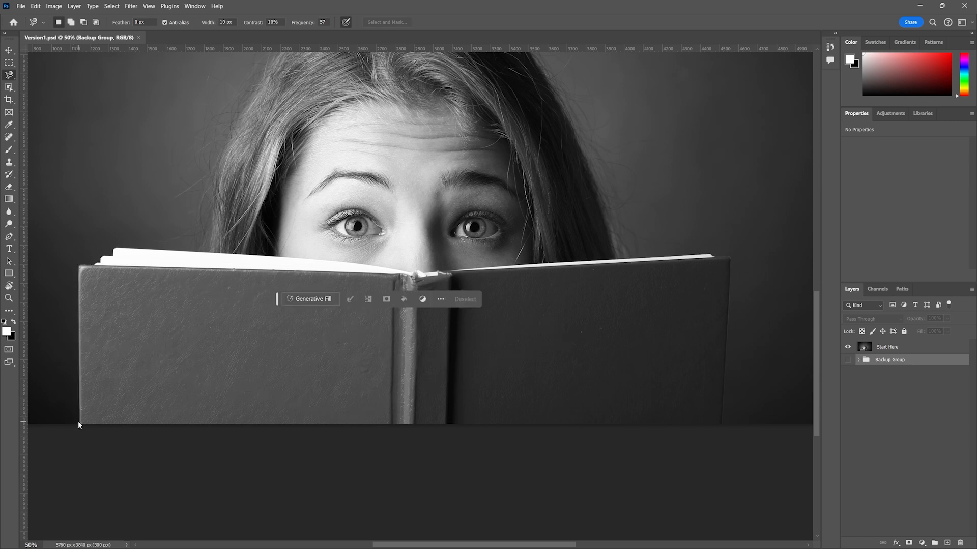
left_click(467, 300)
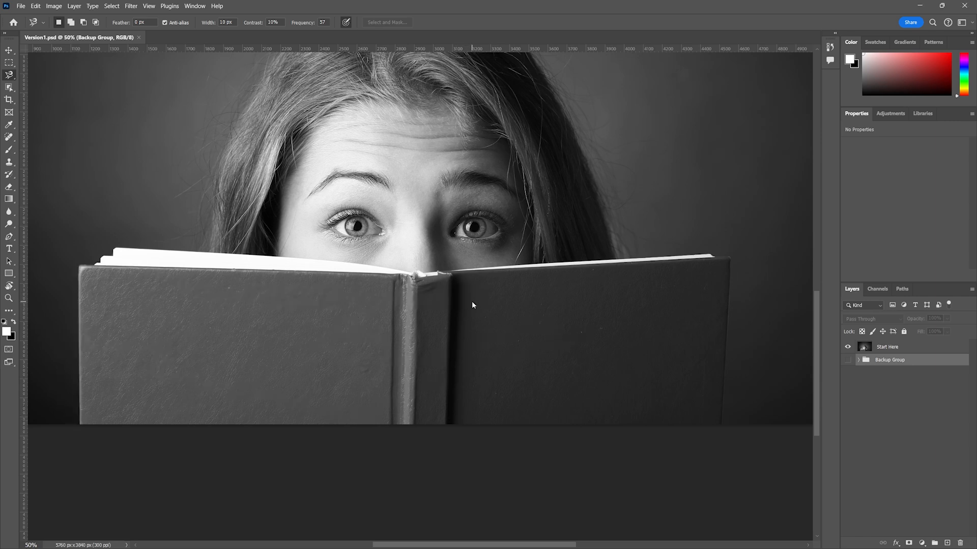
- Select the whole open book cover with the Polygonal Lasso tool, following its edges down to the bottom of the canvas
right_click(8, 76)
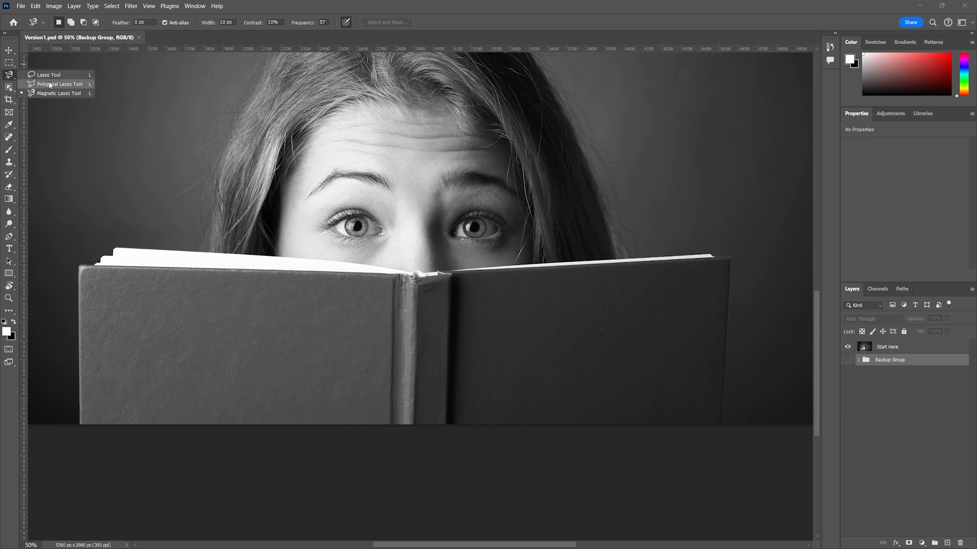
left_click(50, 85)
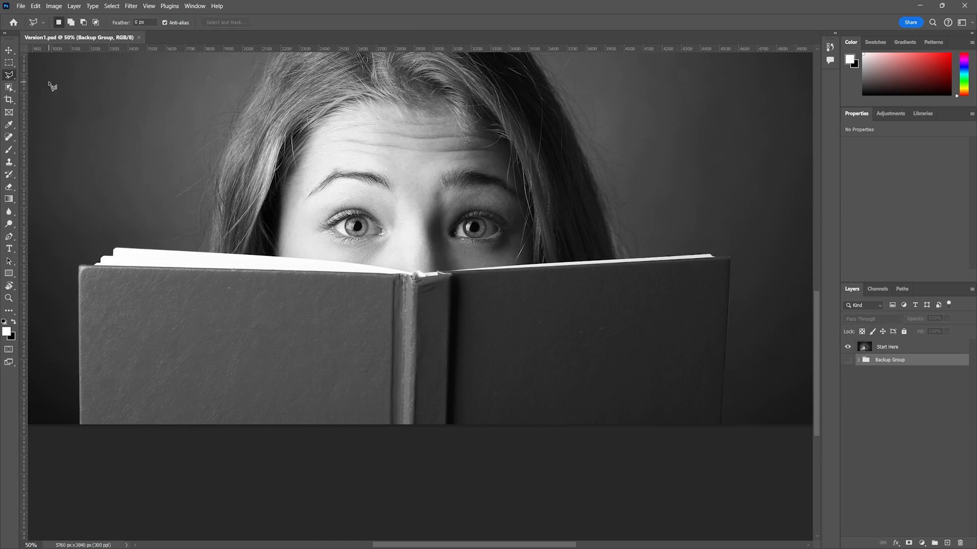
left_click(79, 424)
left_click(79, 265)
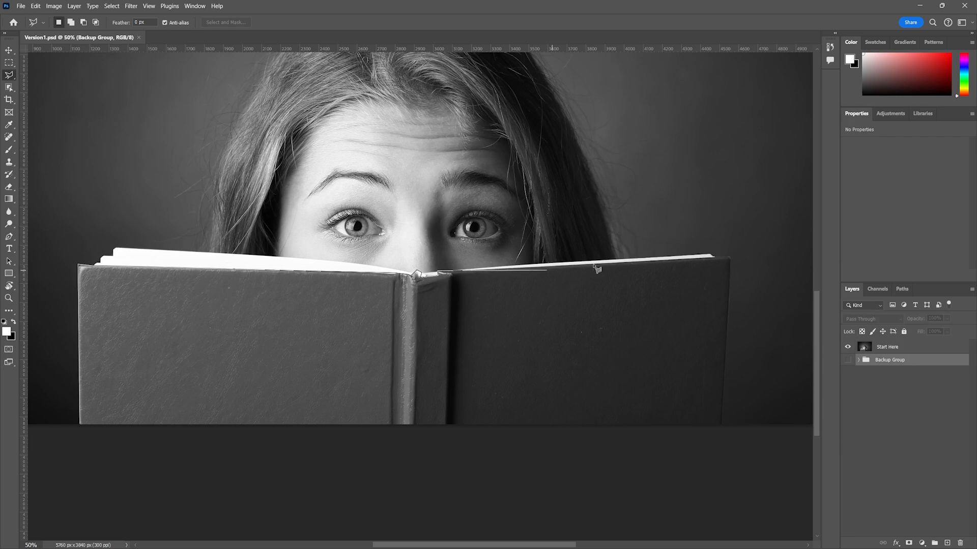
left_click(731, 258)
left_click(722, 434)
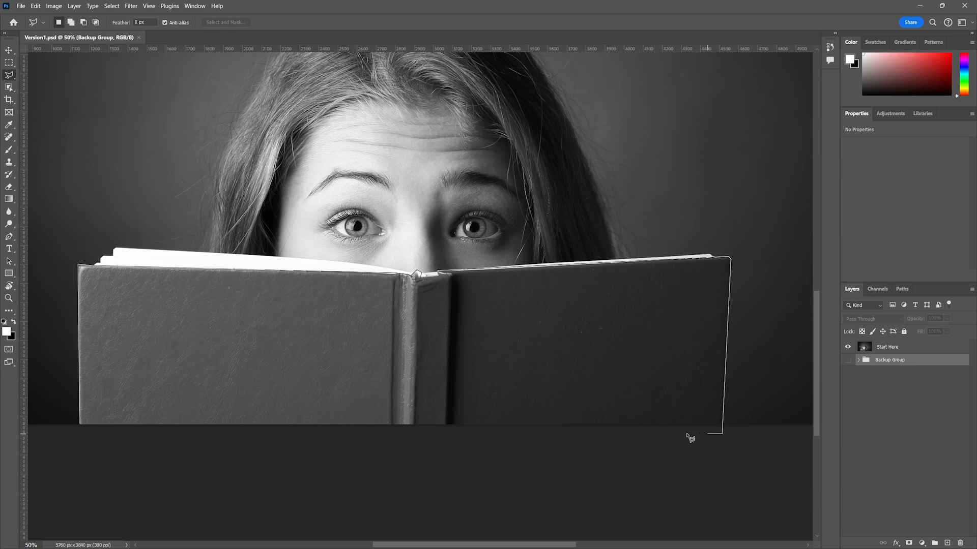
left_click(79, 425)
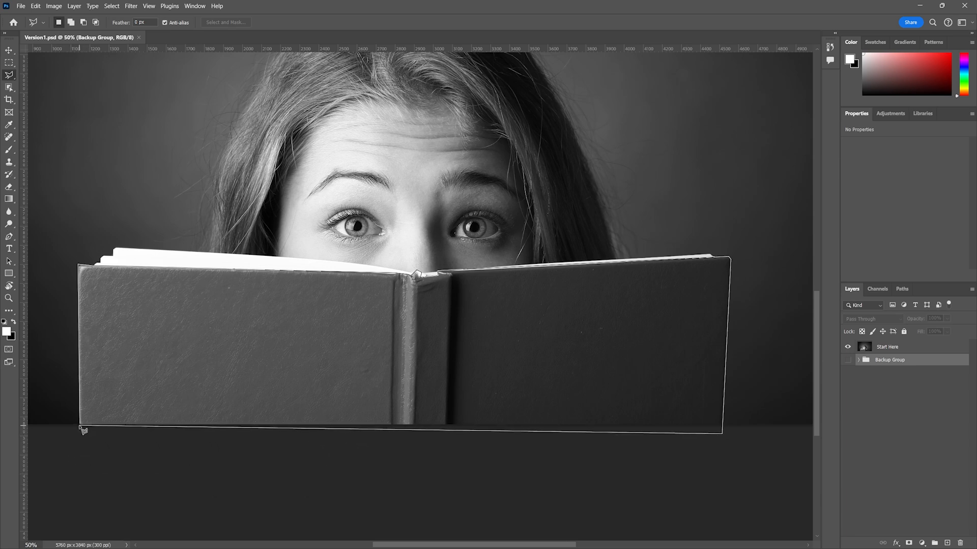
left_click(81, 427)
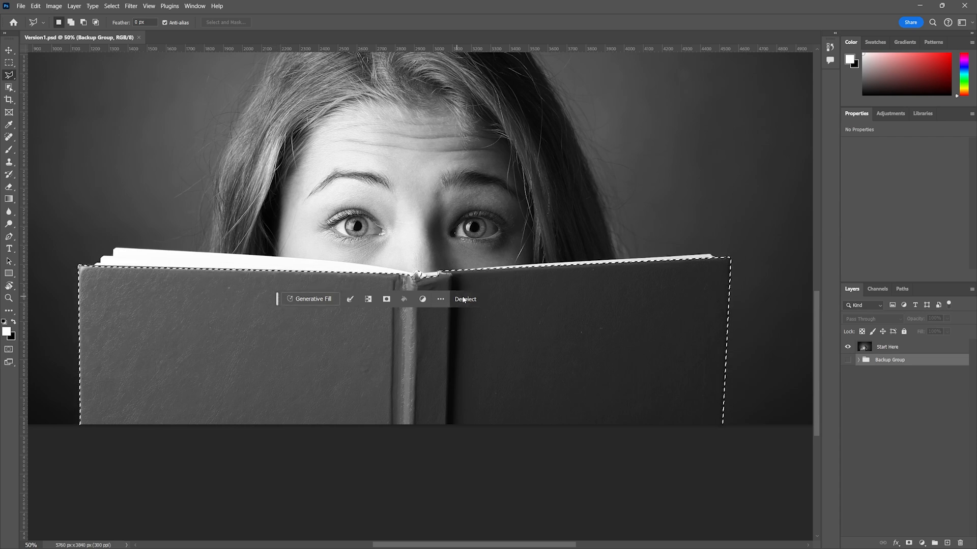
- Move the contextual task bar off the book to the empty area below the image
left_click(444, 301)
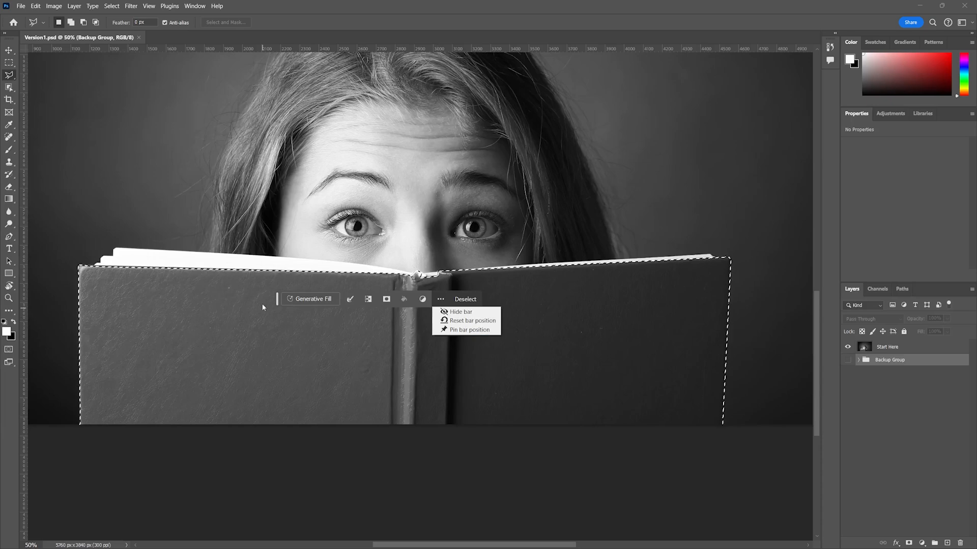
left_click(277, 300)
left_click_drag(277, 301, 277, 463)
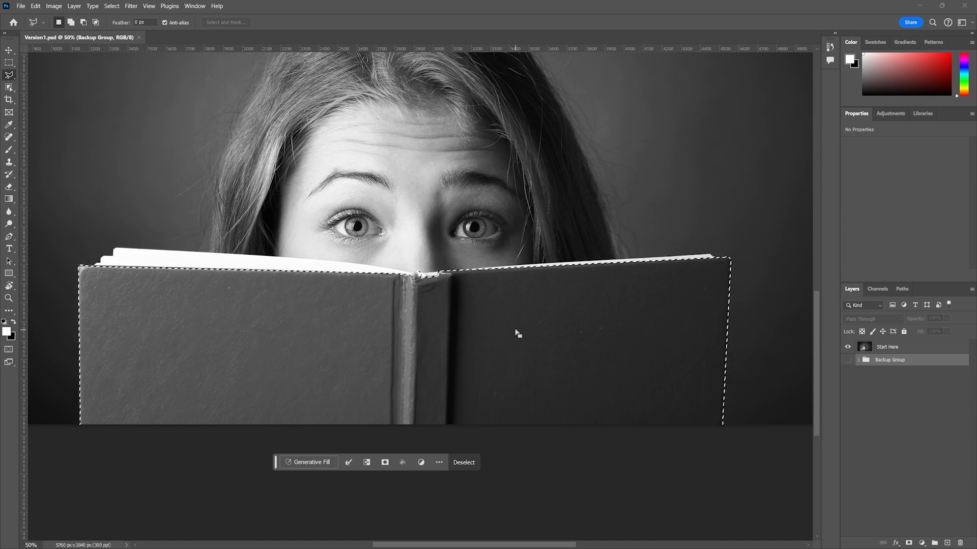
- Select the Start Here layer and bring up the list of single adjustments
left_click(901, 348)
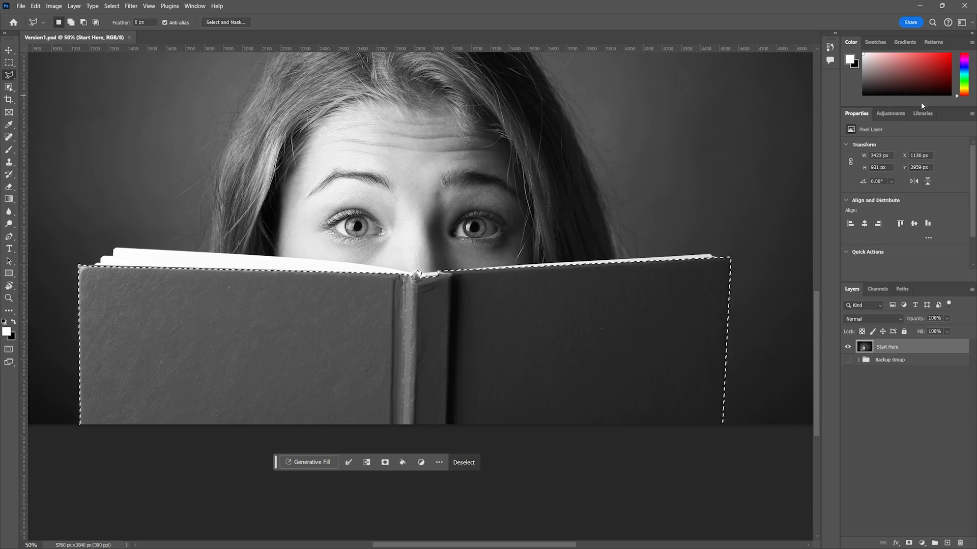
left_click(881, 114)
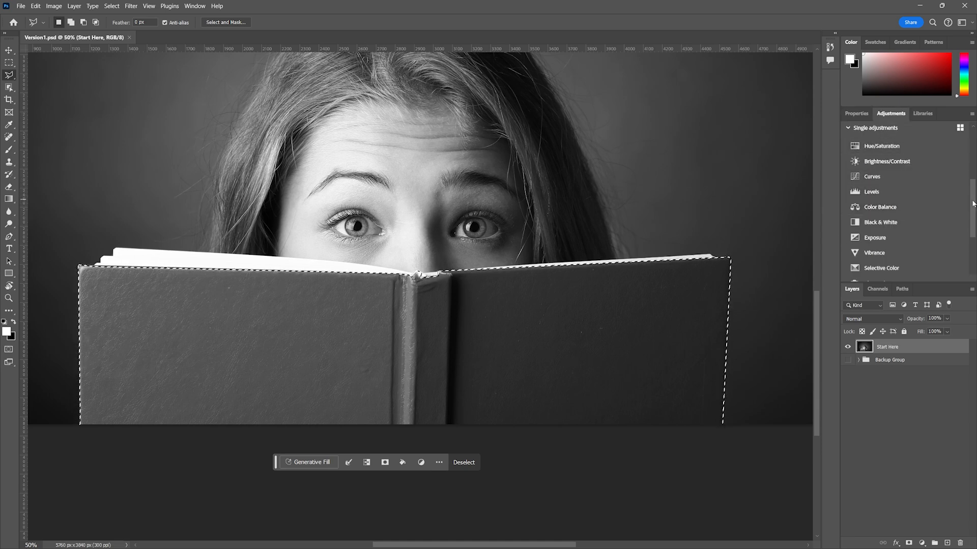
scroll(906, 196, "up", 5)
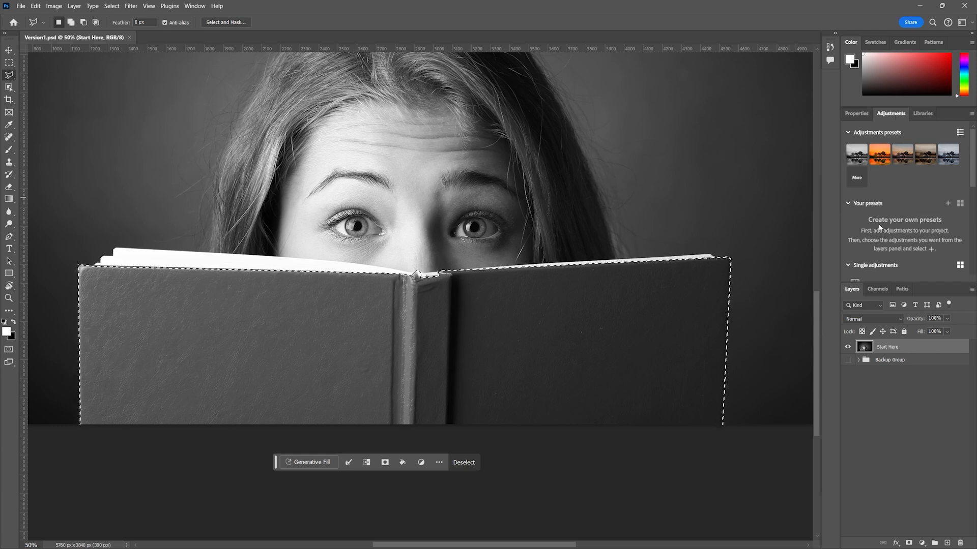
scroll(973, 140, "down", 4)
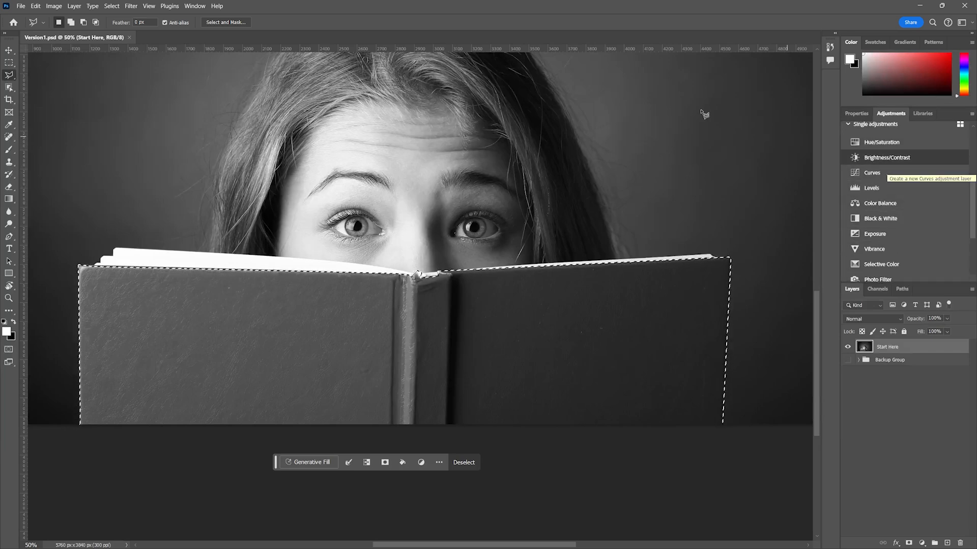
left_click(79, 6)
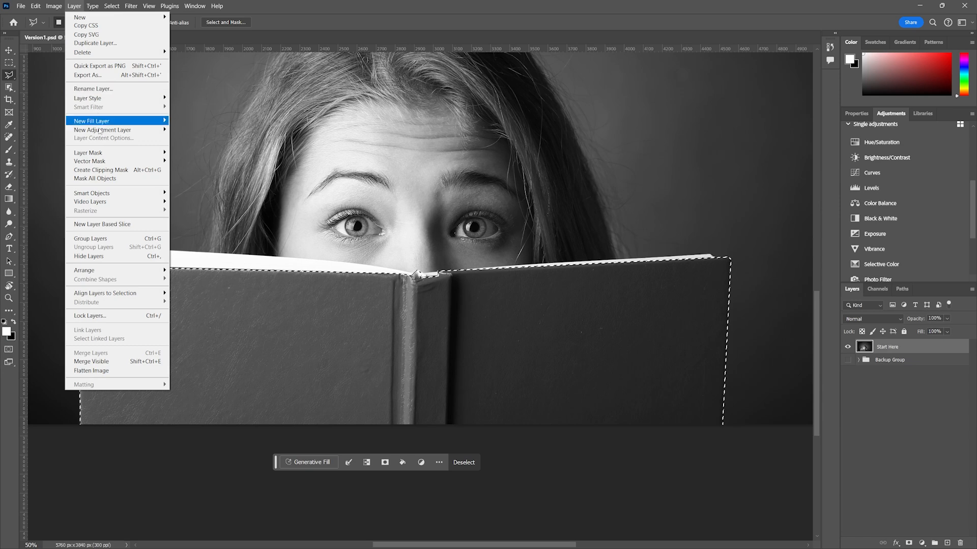
mouse_move(114, 131)
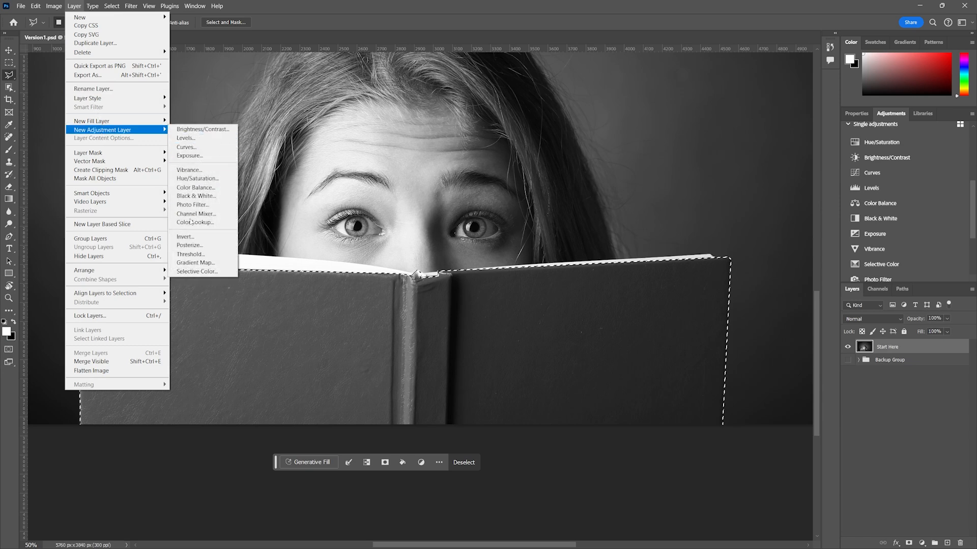
left_click(561, 3)
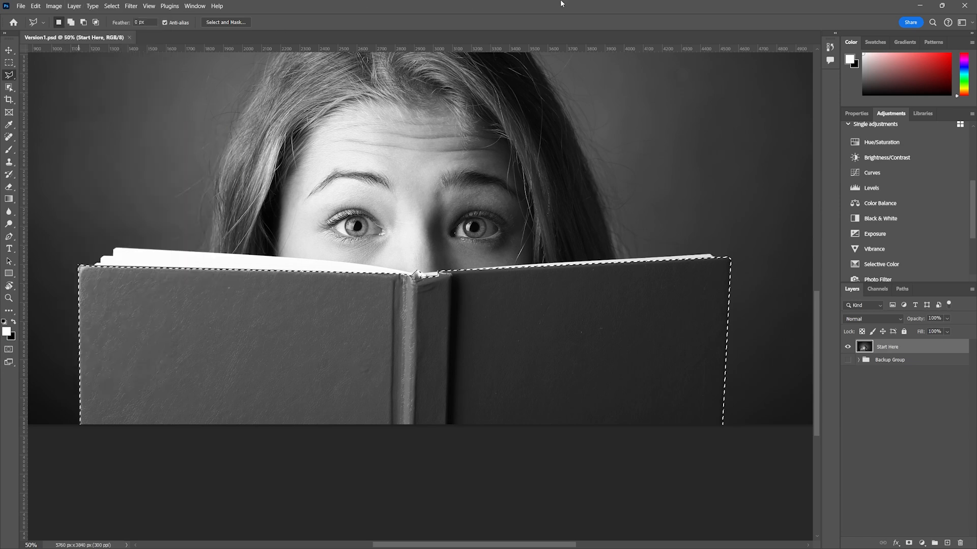
left_click(195, 6)
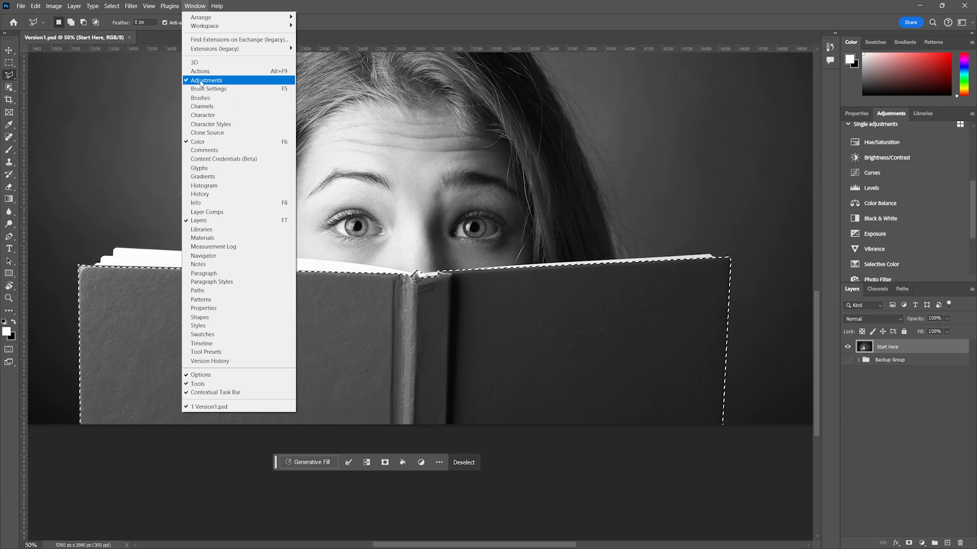
mouse_move(207, 26)
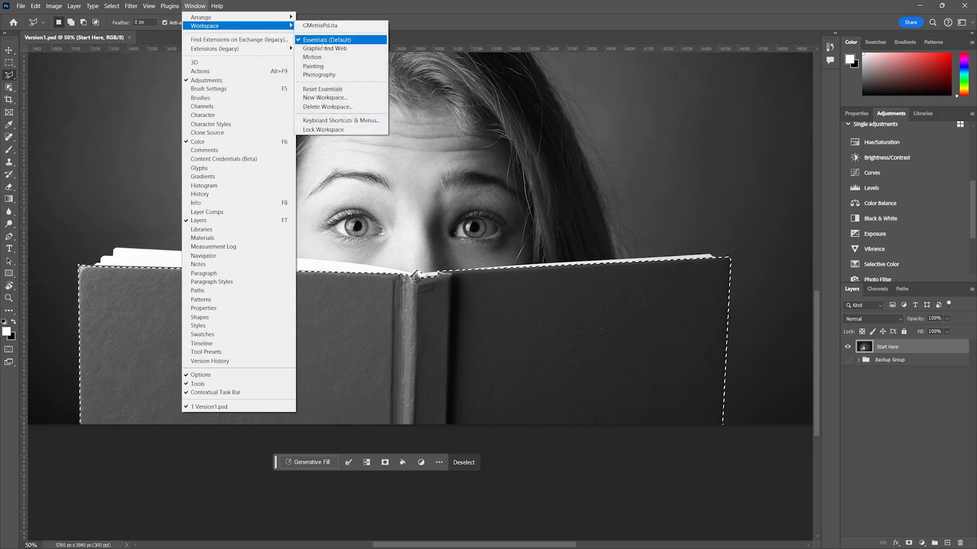
left_click(502, 3)
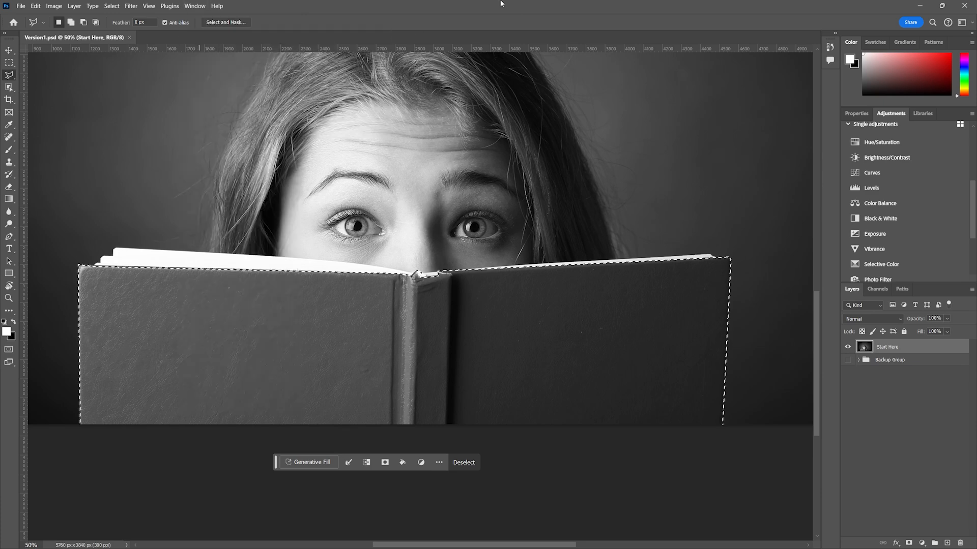
- Add a Hue/Saturation adjustment layer masked to the book selection, and check its mask before returning to its settings
left_click(852, 144)
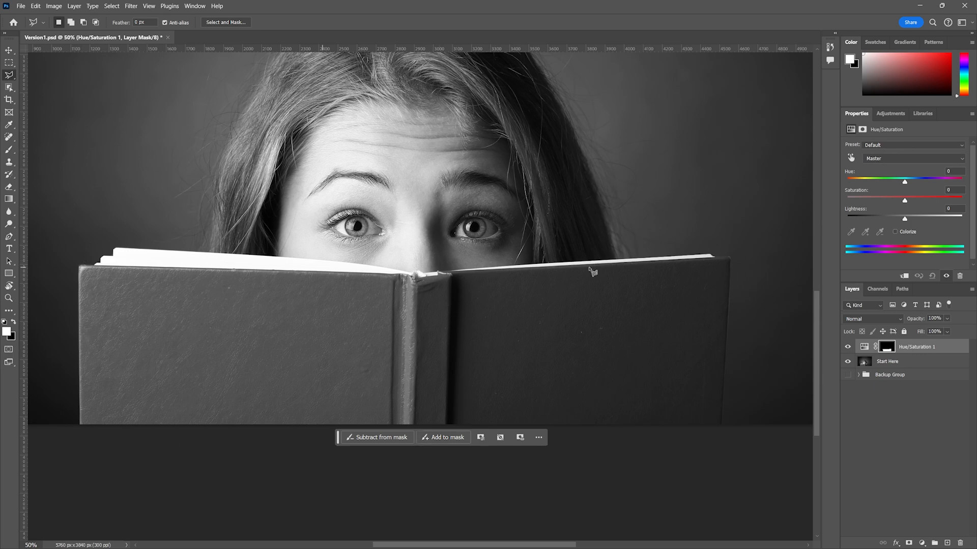
left_click(889, 350, "alt")
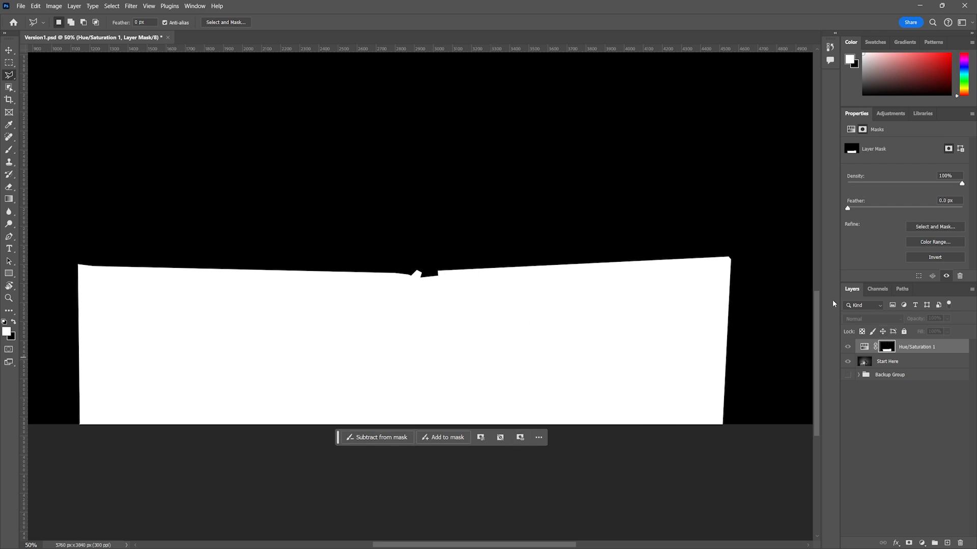
left_click(863, 348)
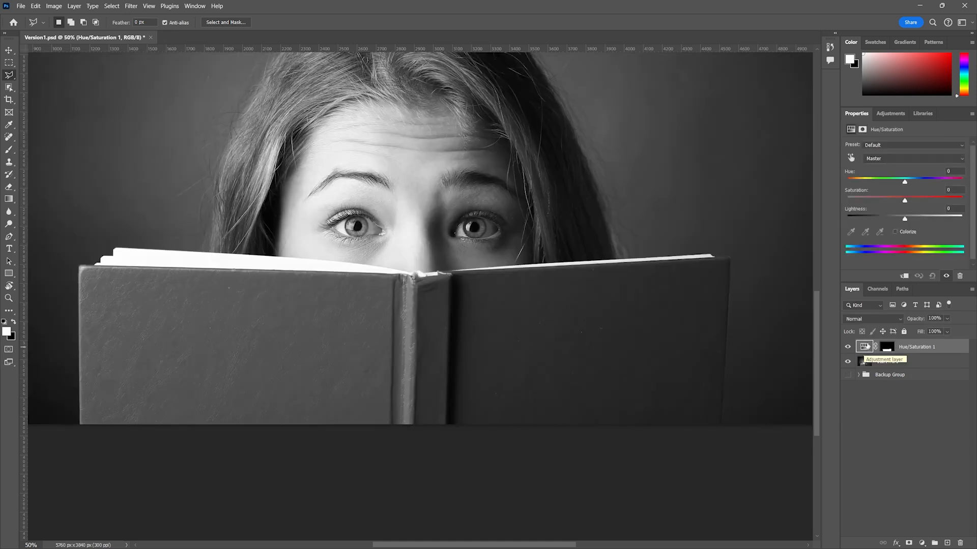
- Colorize the book cover red with hue 0, saturation 55 and lightness -7
left_click(895, 233)
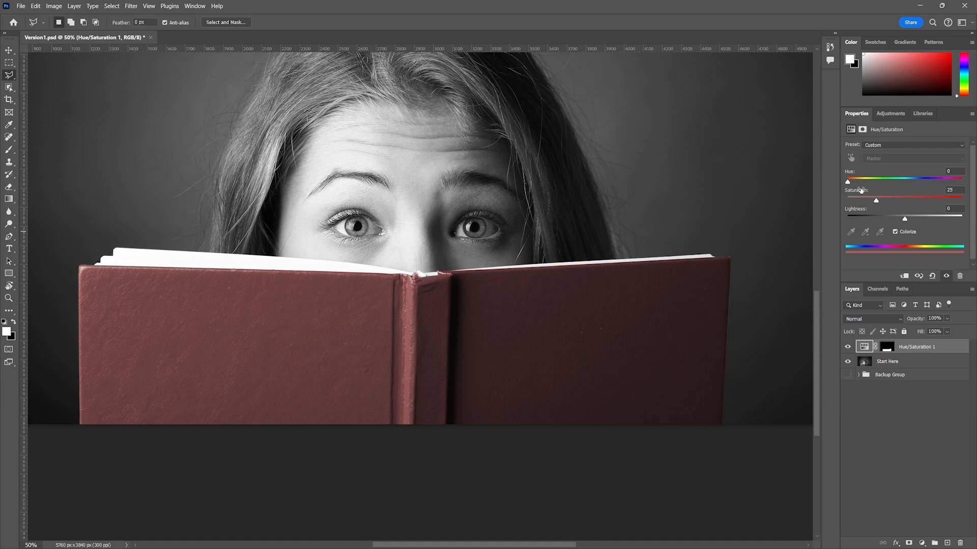
mouse_move(848, 182)
left_mouse_down()
mouse_move(935, 180)
mouse_move(859, 181)
left_mouse_up()
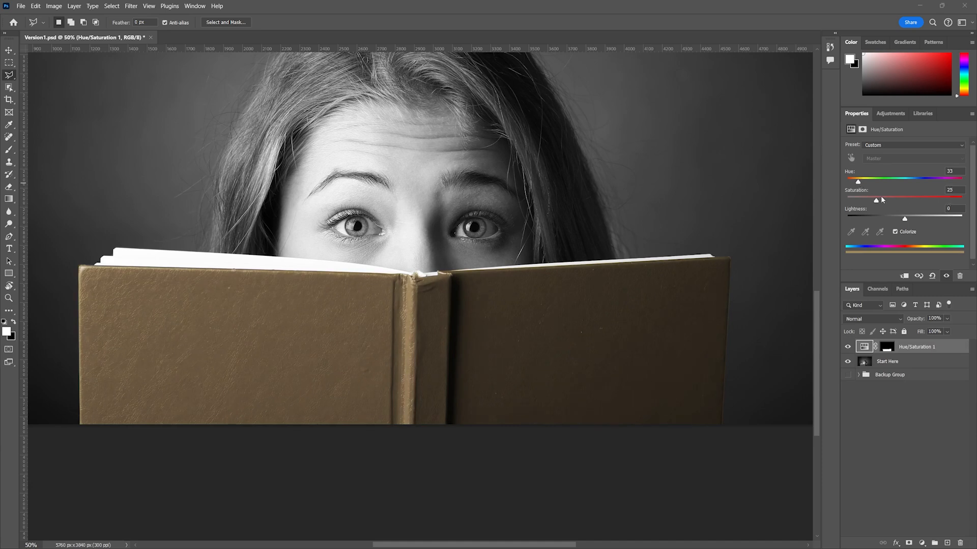
left_click_drag(857, 182, 962, 200)
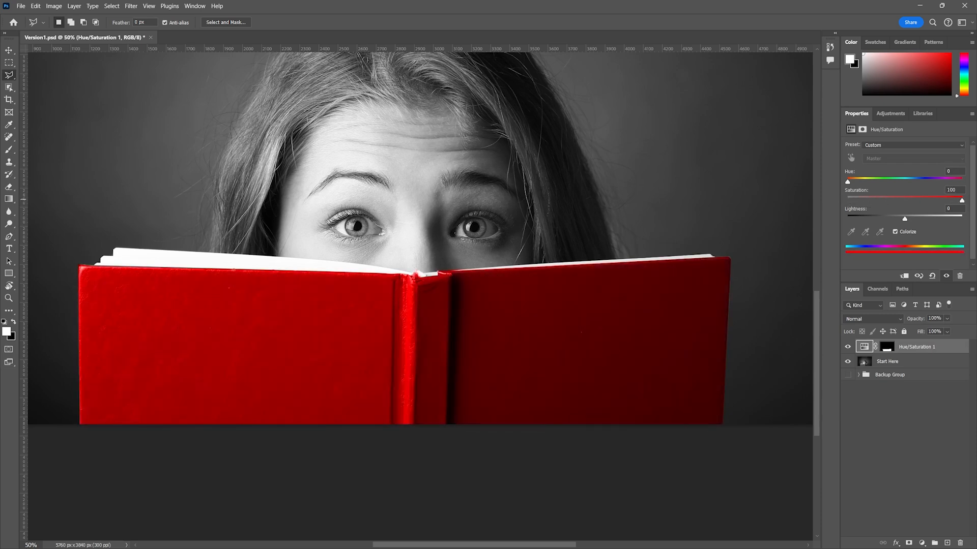
left_click_drag(962, 201, 900, 219)
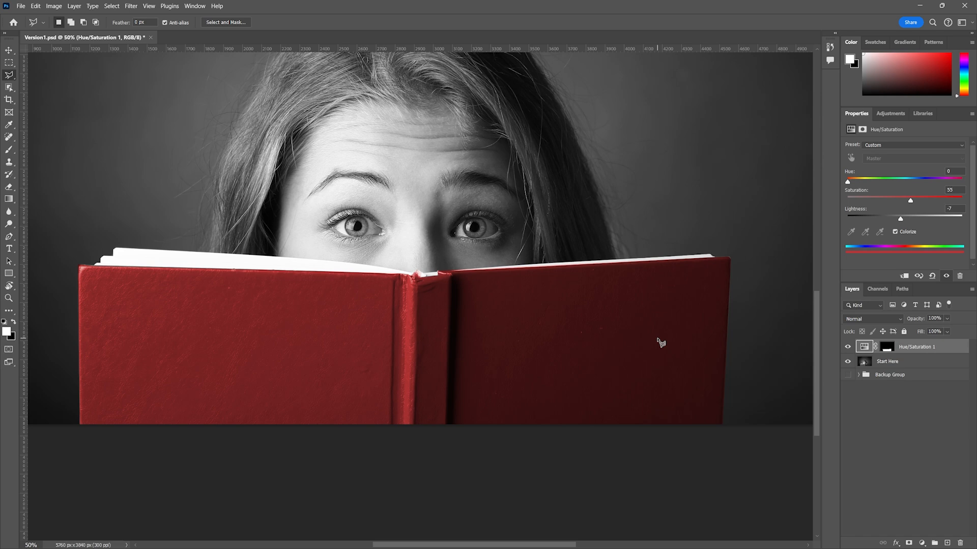
- Try a green hue of 140 on the book's Hue/Saturation layer, and undo the change
left_click(908, 438)
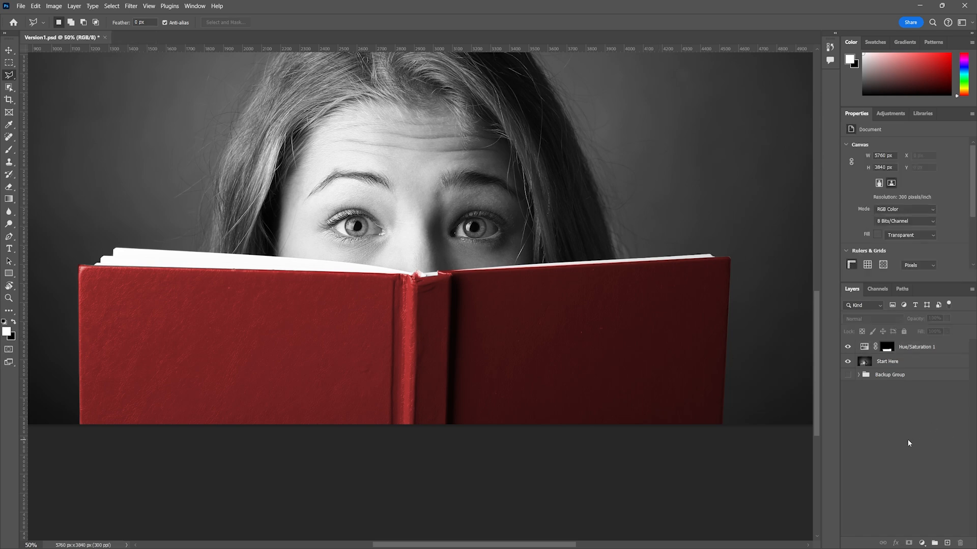
left_click(865, 349)
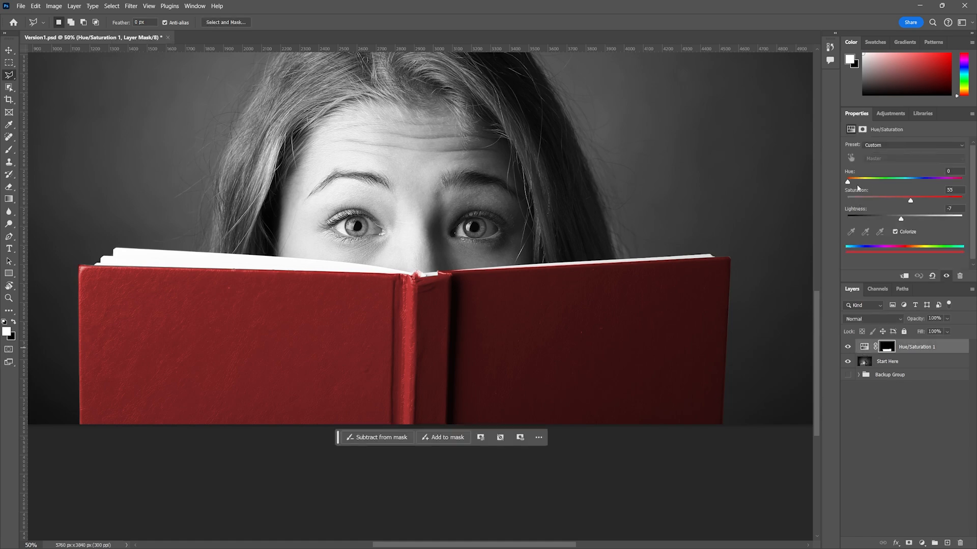
left_click_drag(847, 184, 891, 187)
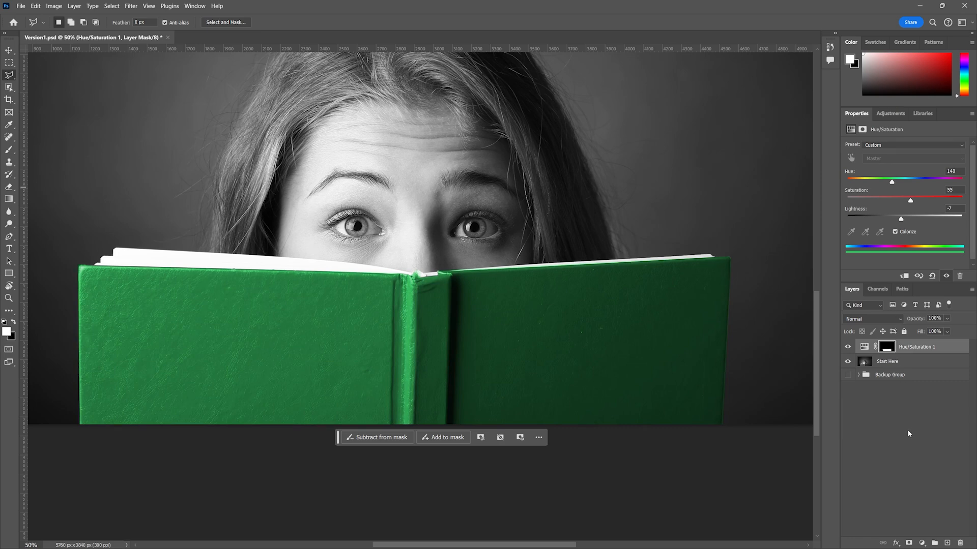
key("ctrl+z")
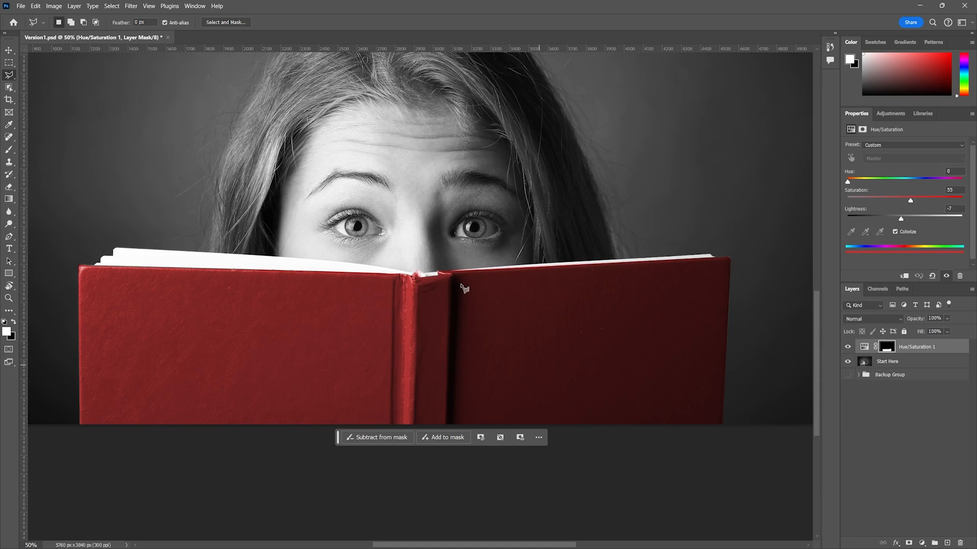
- Select the woman's hair with the Polygonal Lasso tool, following the inner hairline around the face and the outer edge down to the book
scroll(443, 261, "up", 3)
key("z")
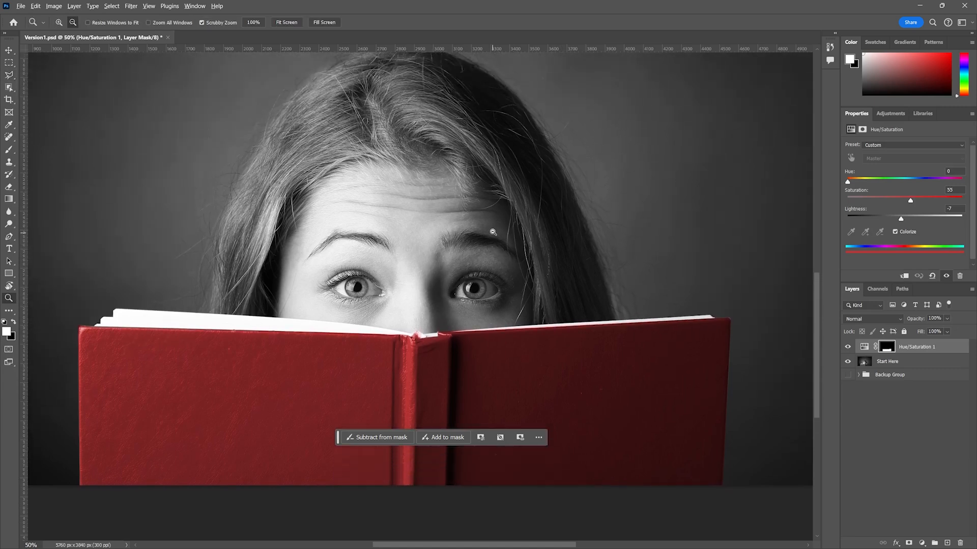
left_click(497, 219, "alt")
left_click_drag(559, 217, 588, 203)
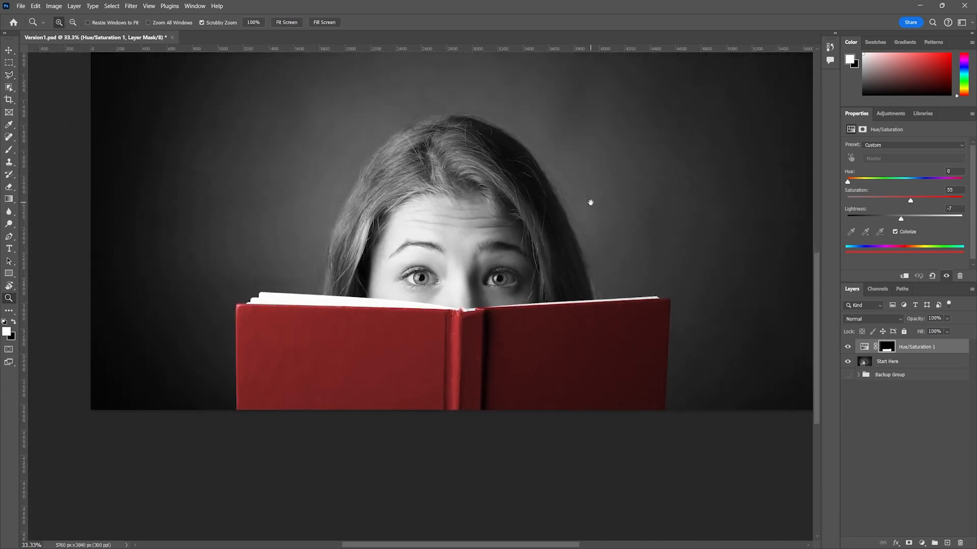
left_click(11, 78)
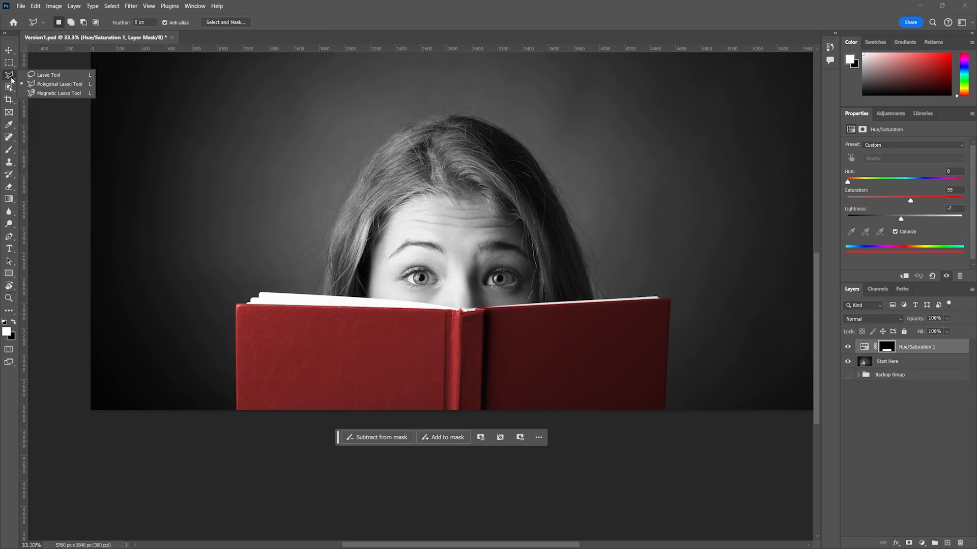
left_click(40, 84)
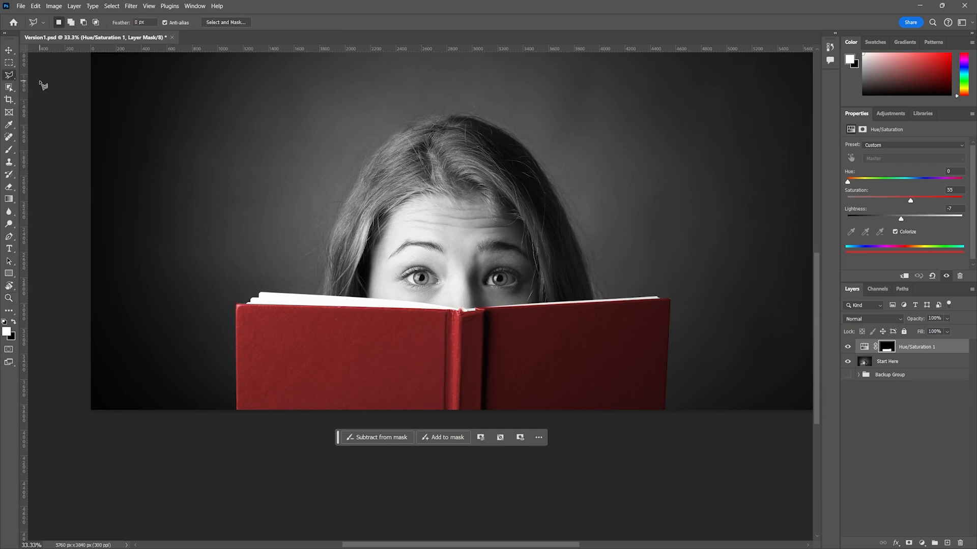
left_click(371, 300)
left_click(373, 253)
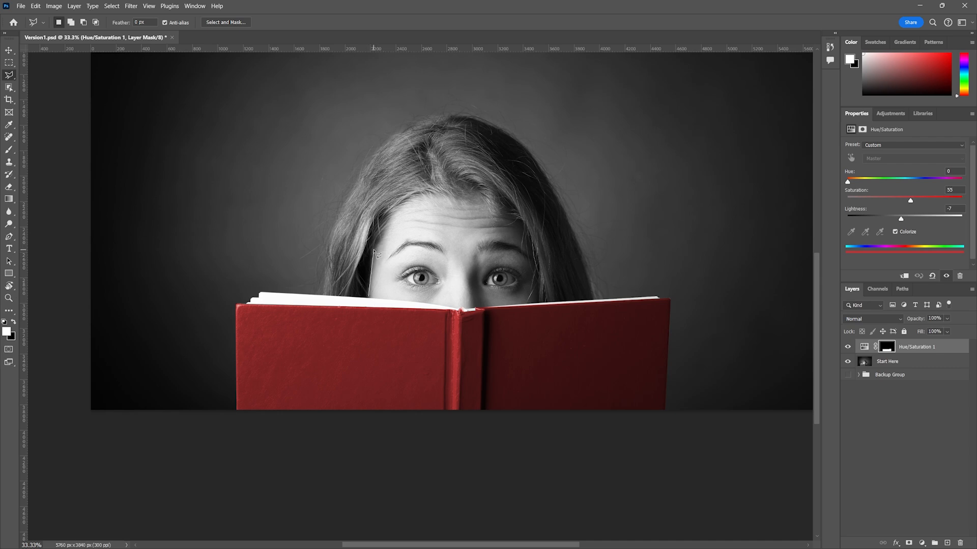
left_click(392, 218)
left_click(483, 204)
left_click(492, 215)
left_click(522, 223)
left_click(532, 246)
left_click(538, 268)
left_click(540, 301)
left_click(593, 298)
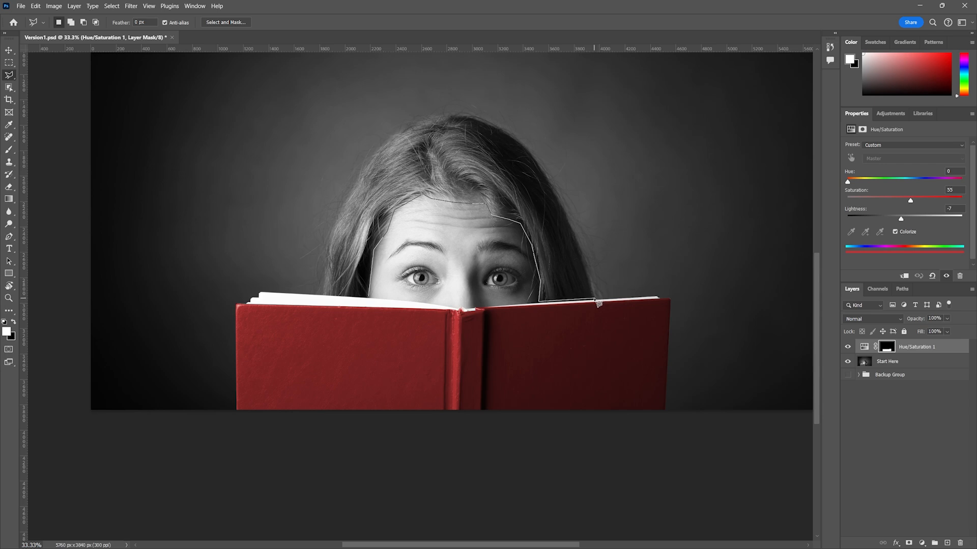
left_click(549, 170)
left_click(516, 136)
left_click(472, 116)
left_click(435, 115)
left_click(399, 130)
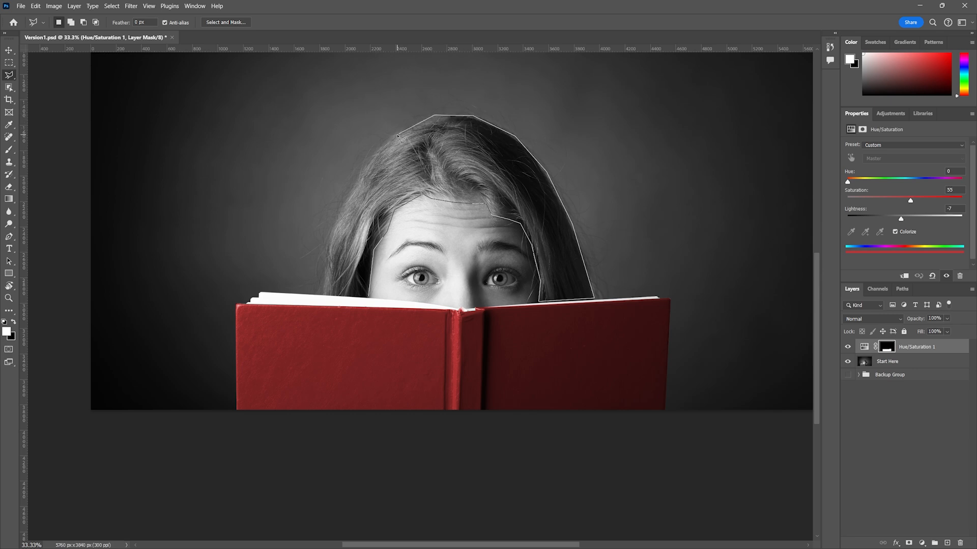
left_click(344, 206)
left_click(330, 248)
left_click(320, 295)
left_click(370, 298)
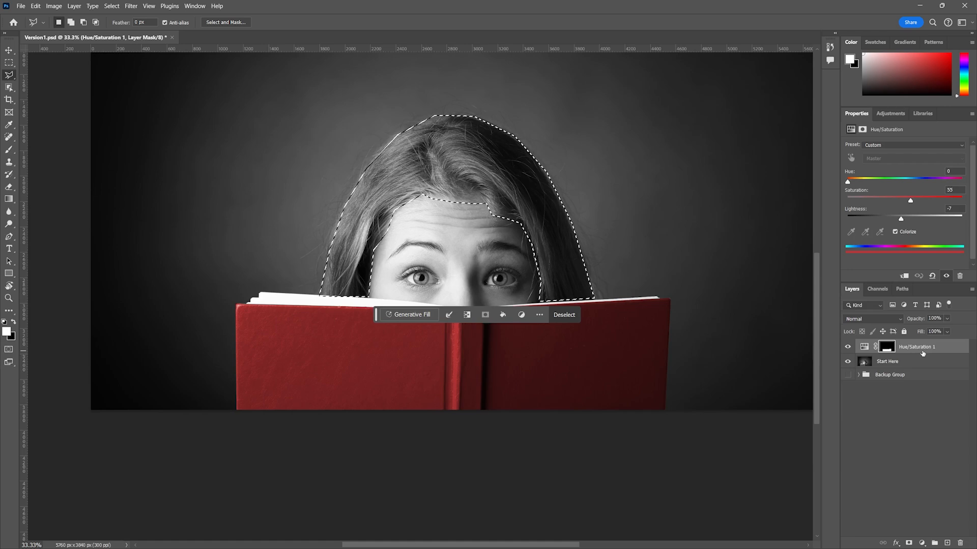
- Add a second Hue/Saturation adjustment layer directly above the Start Here layer, masked to the hair selection
left_click(887, 361)
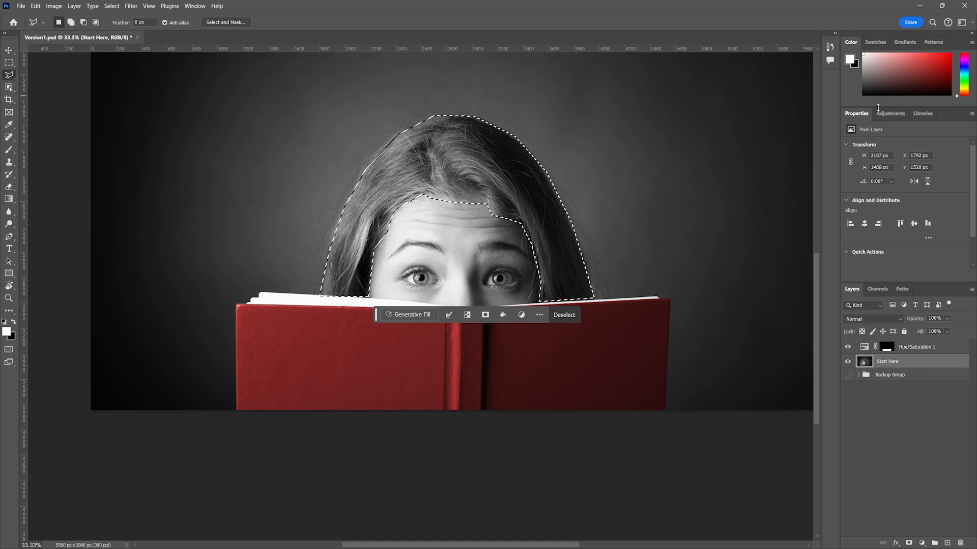
left_click(890, 114)
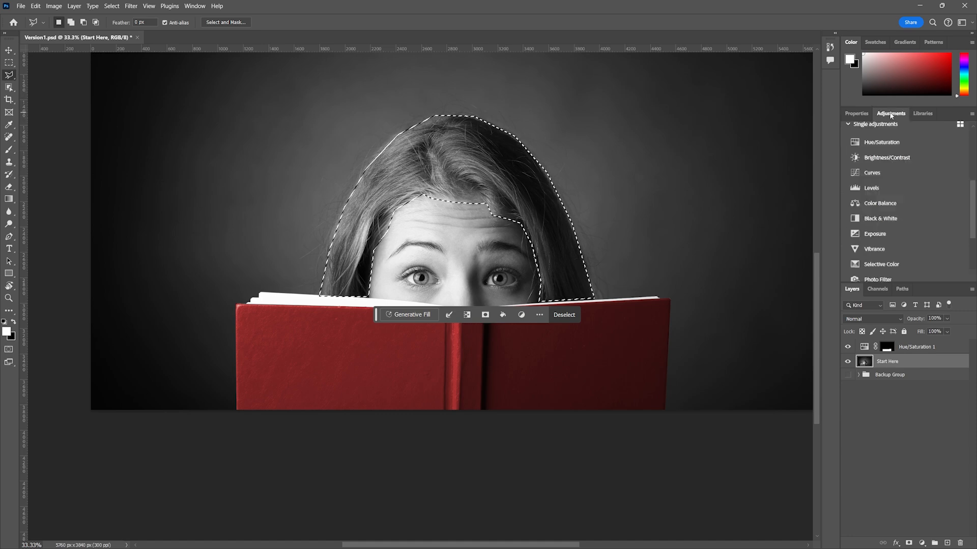
left_click(875, 145)
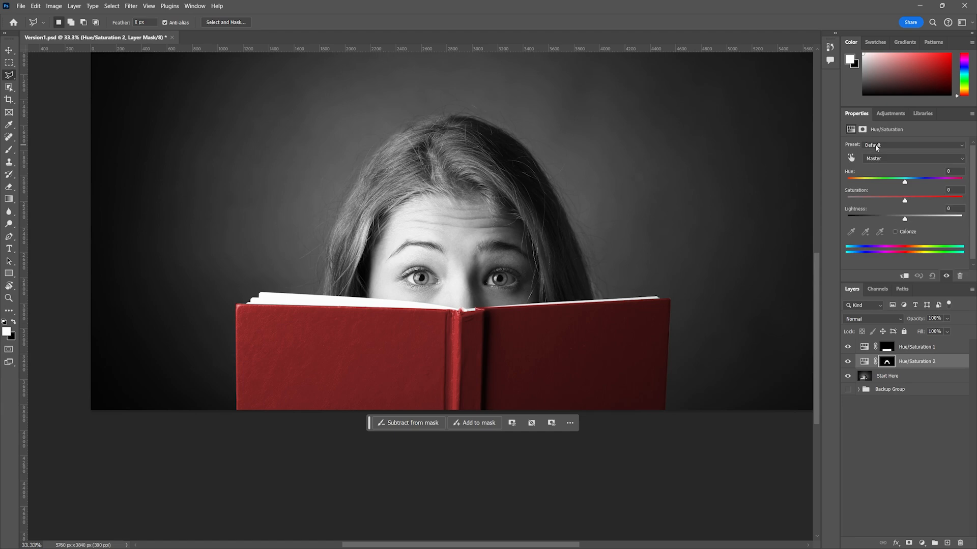
- Examine the hair adjustment layer's mask on its own in the canvas, comparing it with the image
left_click(887, 362, "alt")
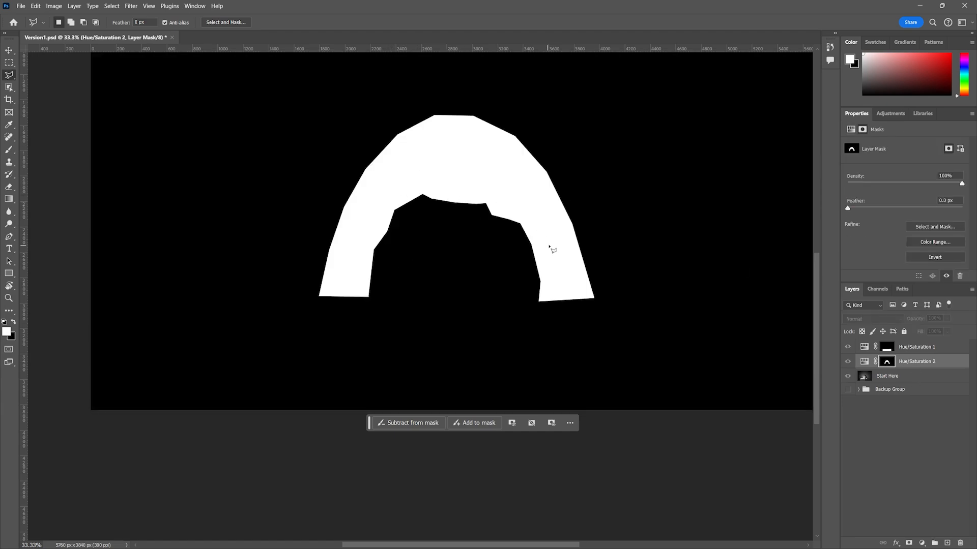
left_click(889, 362, "alt")
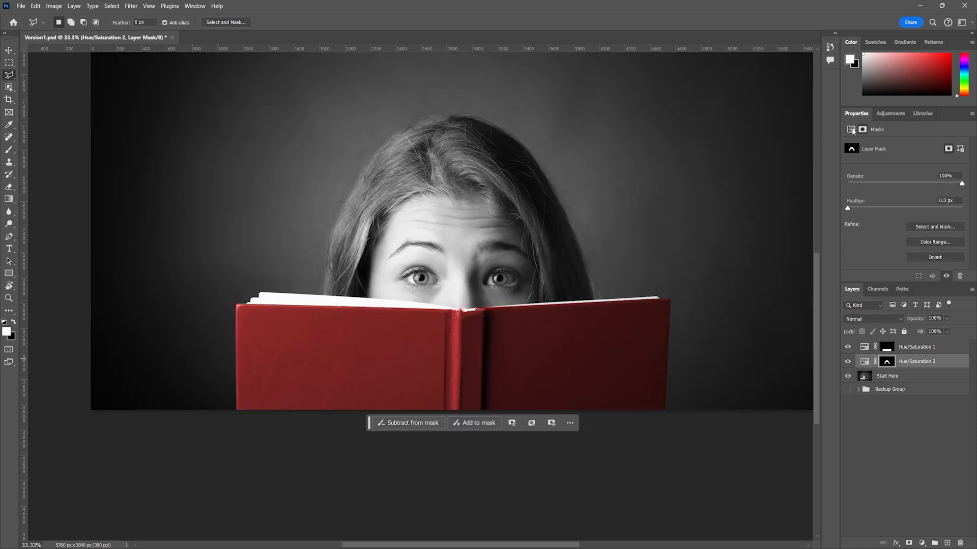
left_click(887, 362, "alt")
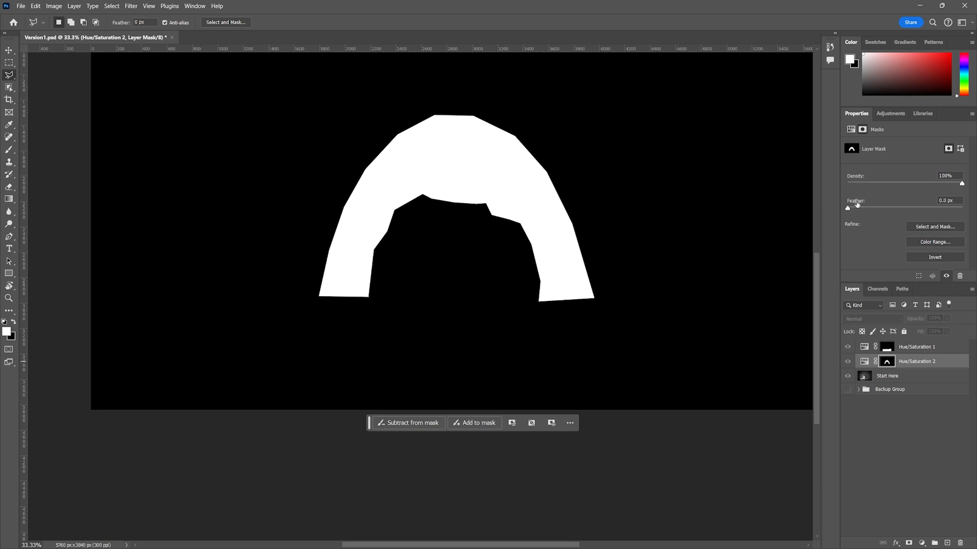
- Feather the hair mask by 36.7 px and colorize the hair with hue 11, saturation 18 and lightness -18
left_click_drag(851, 209, 905, 210)
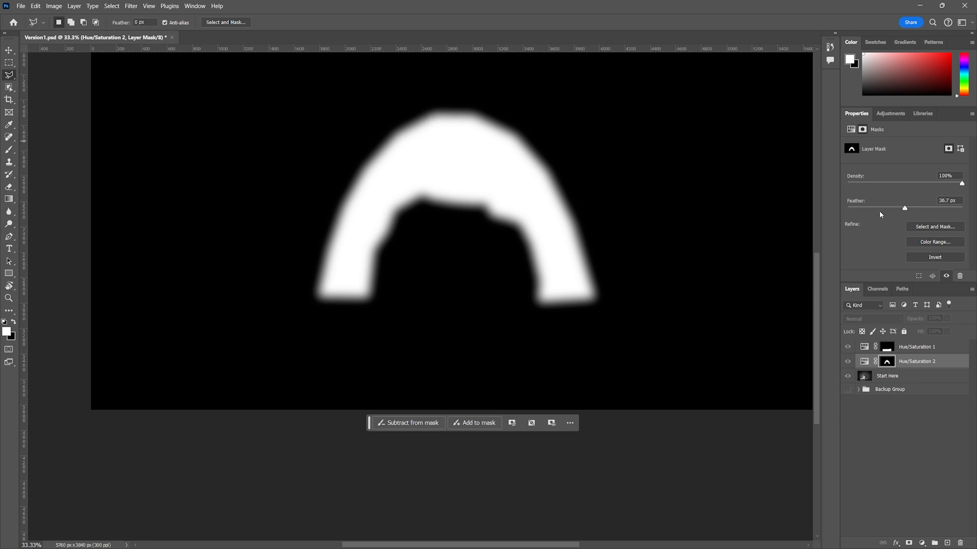
left_click(863, 362)
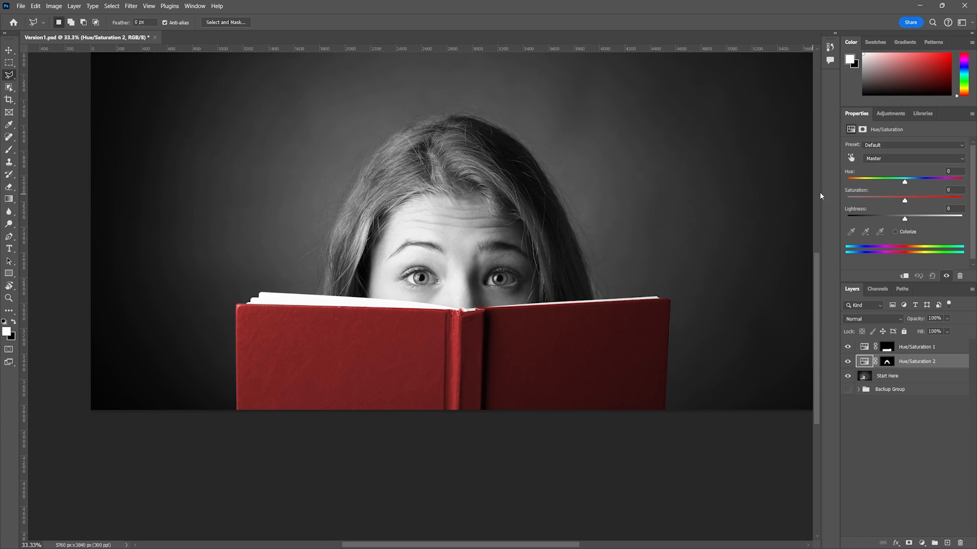
left_click(895, 232)
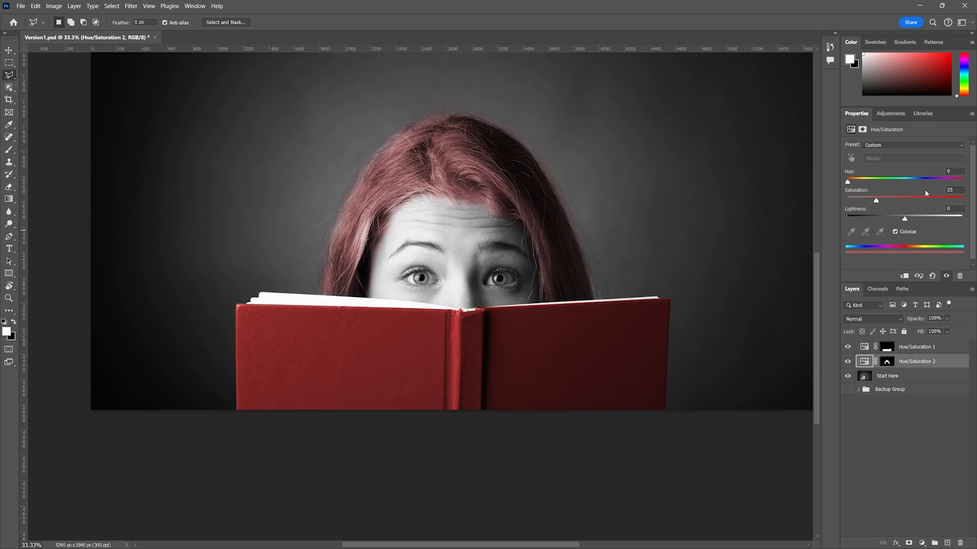
left_click_drag(857, 185, 856, 183)
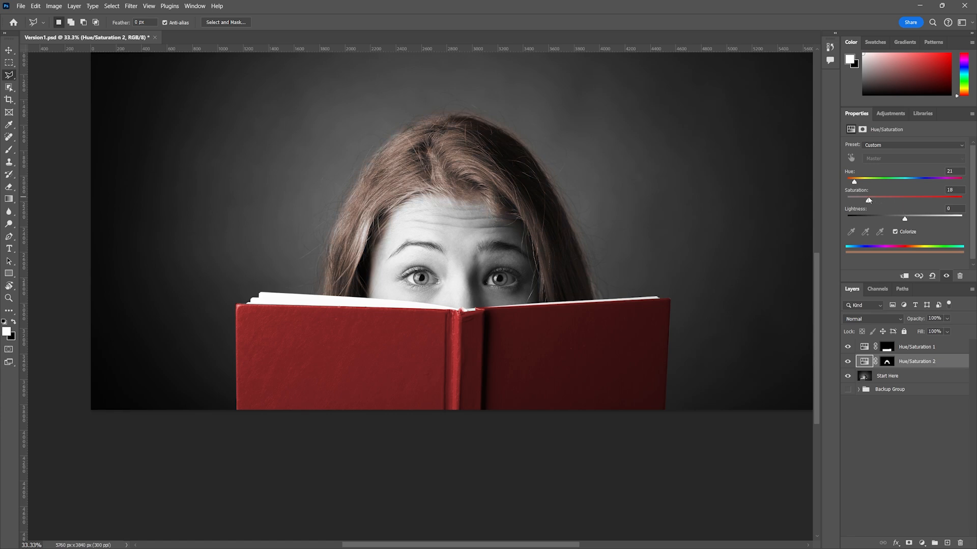
left_click_drag(869, 201, 848, 183)
left_click_drag(905, 220, 894, 220)
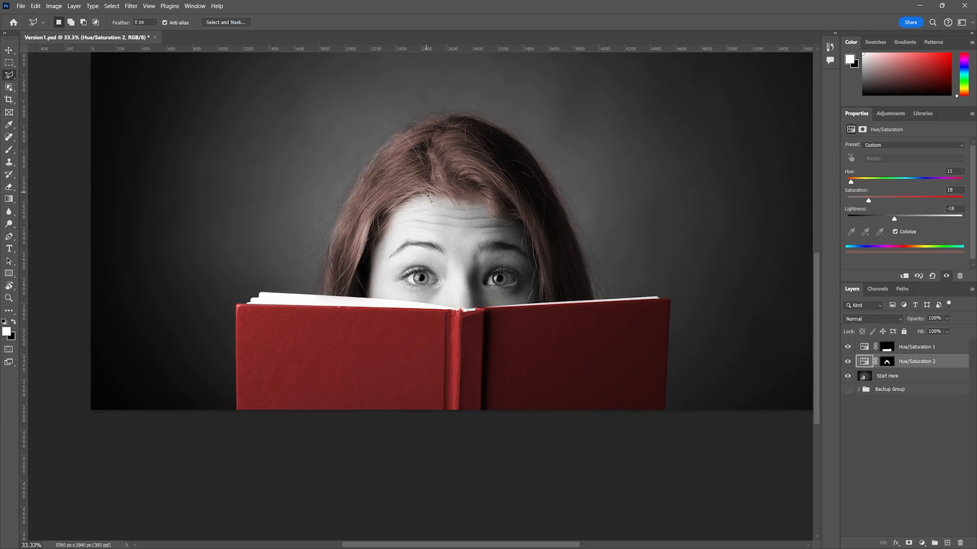
- Examine the colored hair's feathered edge around the face up close, comparing the image with the mask on its own
key("z")
left_click(422, 258)
left_click(426, 253)
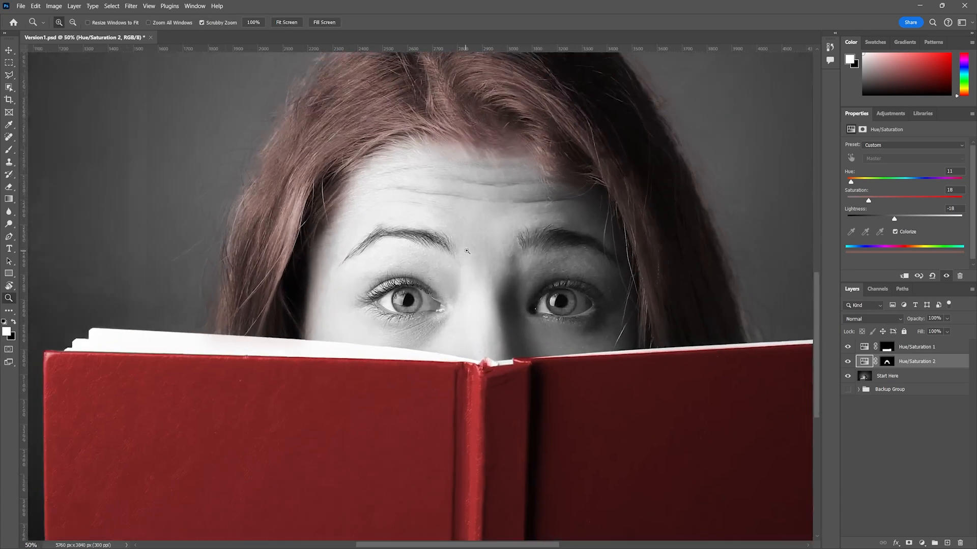
left_click_drag(552, 247, 512, 242)
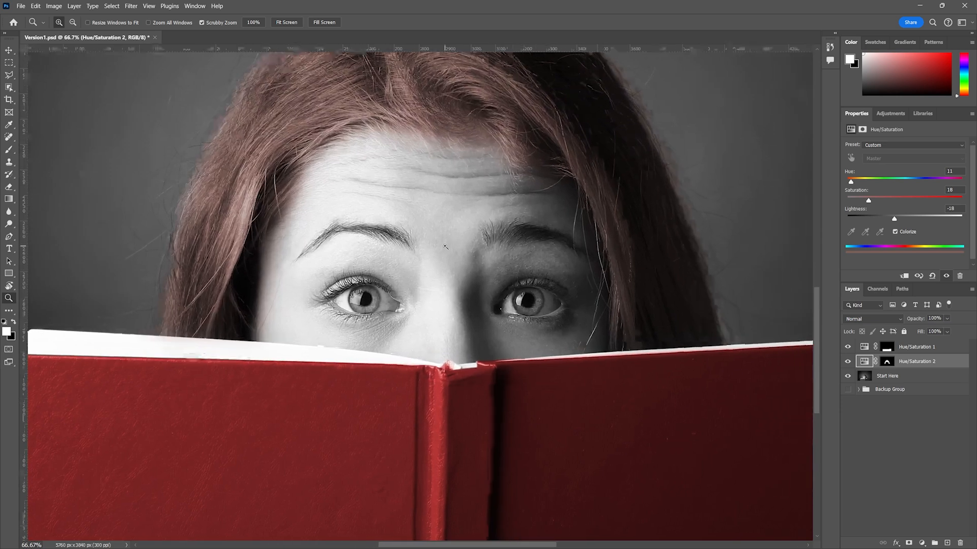
left_click(441, 242)
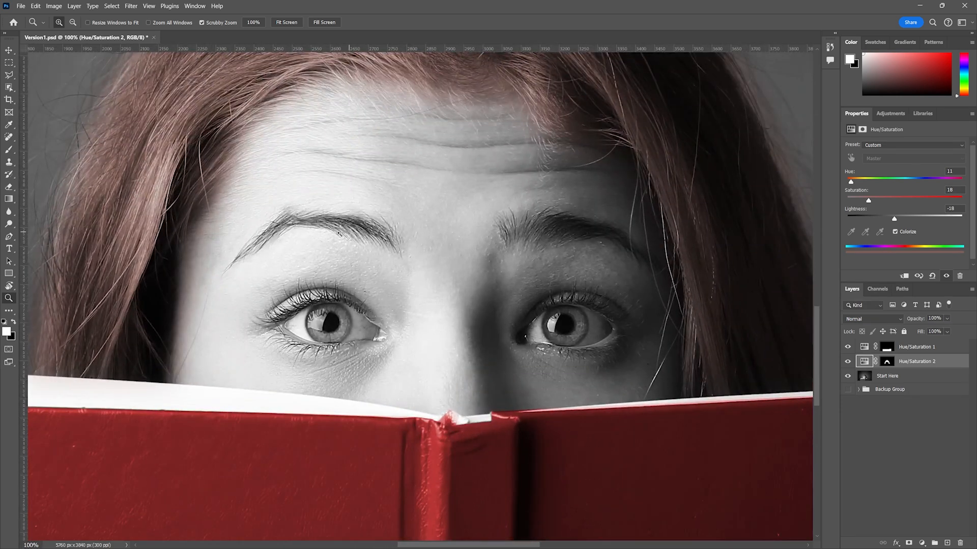
left_click(888, 362)
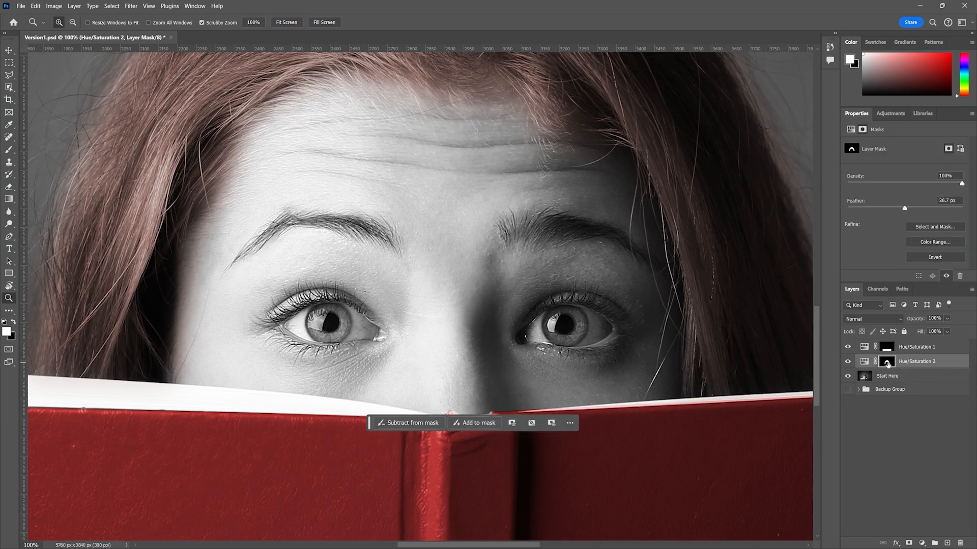
left_click(887, 362, "alt")
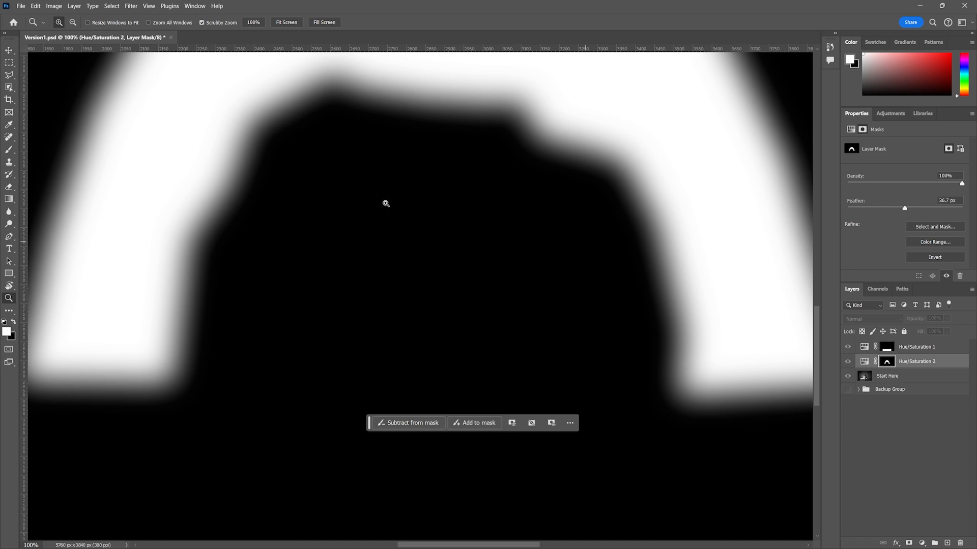
left_click(456, 282, "alt")
left_click(456, 280, "alt")
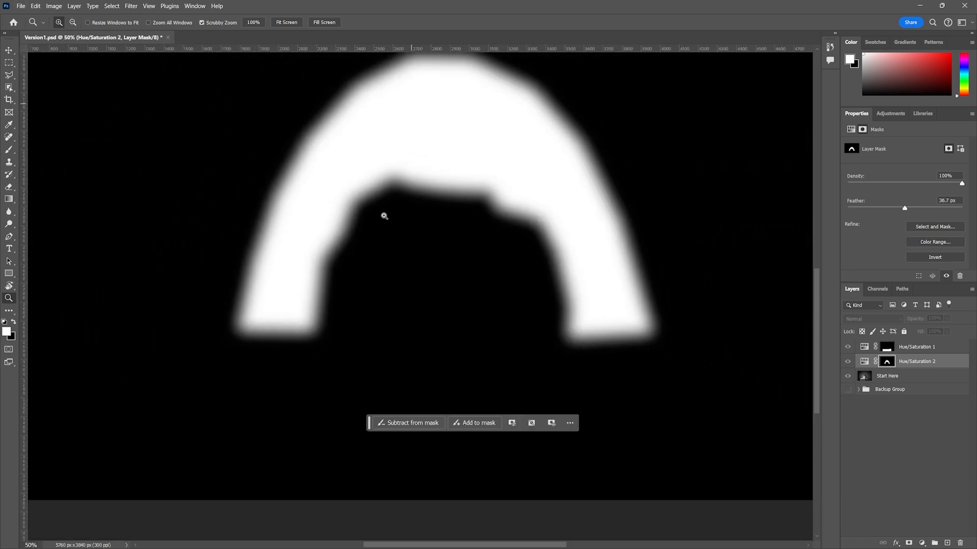
left_click(864, 361)
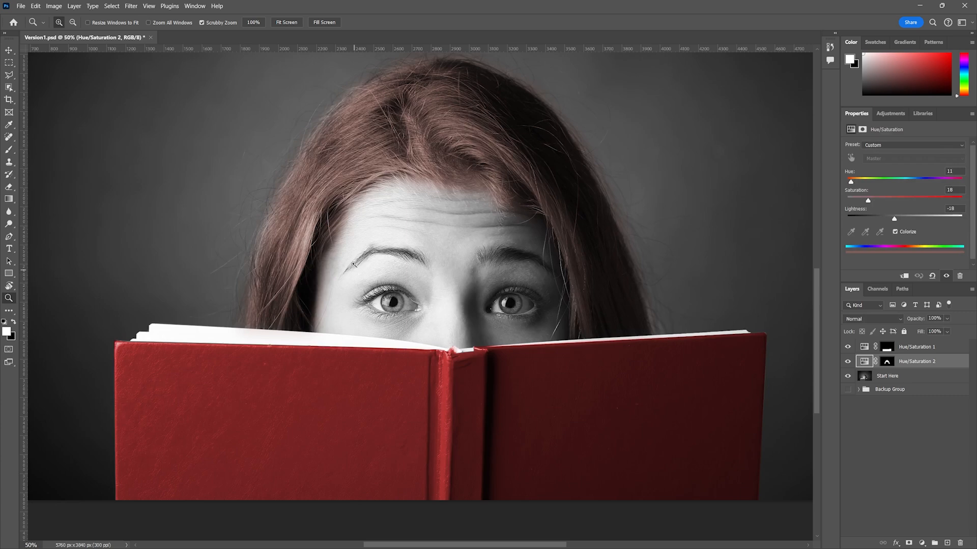
left_click(436, 265)
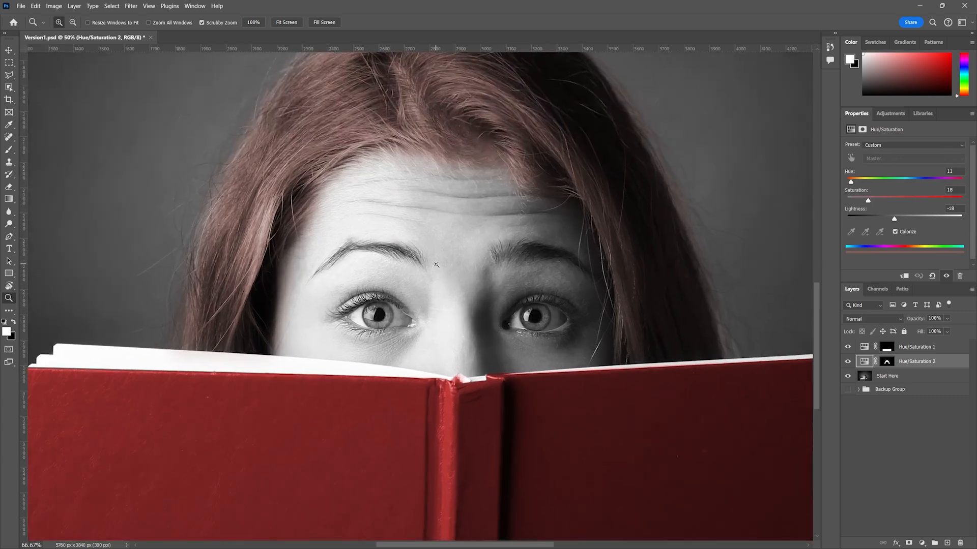
- Target the hair adjustment layer's mask and set up a white Brush with a size of 60 px
left_click(886, 362)
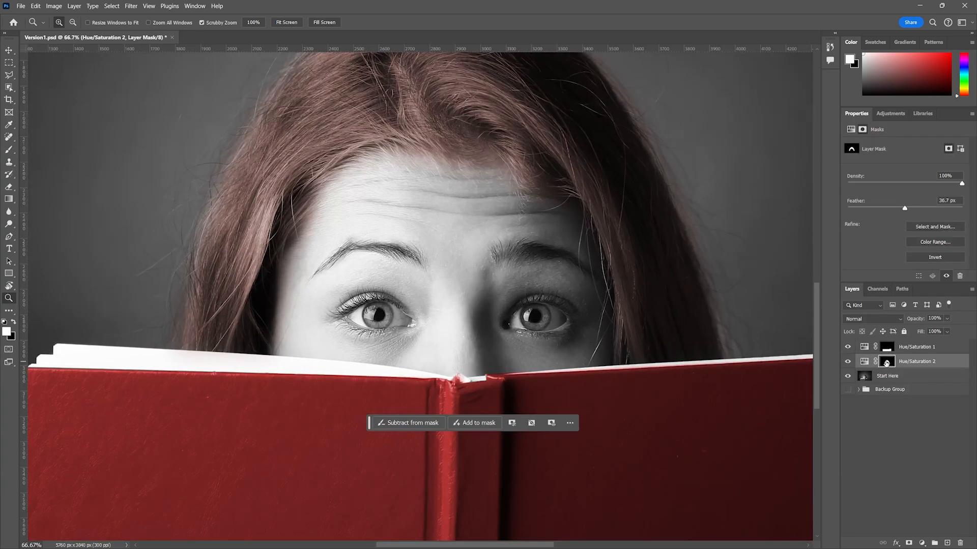
left_click(9, 148)
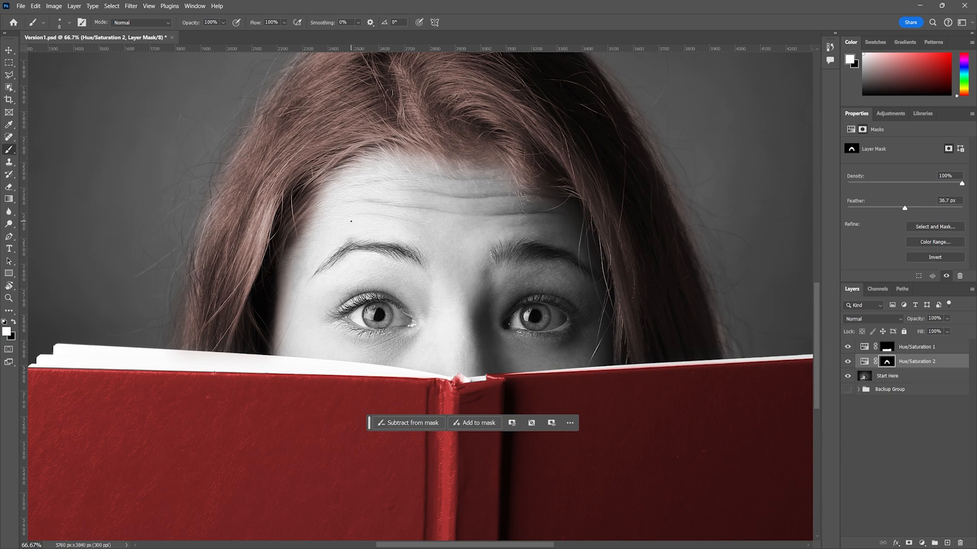
key("bracketright")
key("bracketright")
key("bracketright")
key("bracketright")
key("bracketright")
key("bracketright")
key("bracketright")
key("bracketright")
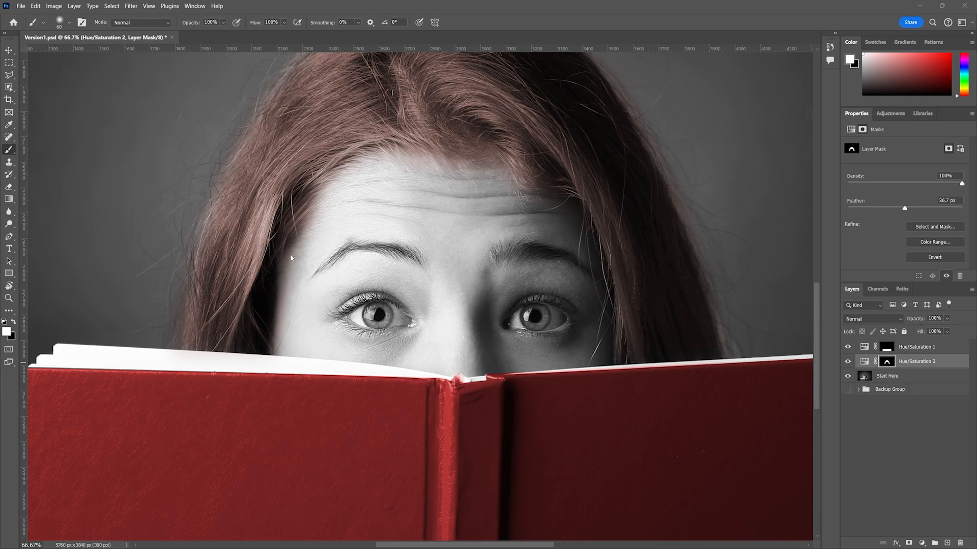
- Paint both eyebrows into the hair mask with white at 100% opacity, and check the mask on its own
left_click(327, 261)
mouse_move(321, 269)
left_mouse_down()
mouse_move(350, 249)
mouse_move(342, 250)
mouse_move(391, 247)
mouse_move(421, 260)
mouse_move(338, 249)
left_mouse_up()
mouse_move(501, 263)
left_mouse_down()
mouse_move(500, 250)
mouse_move(554, 246)
mouse_move(587, 266)
mouse_move(514, 254)
left_mouse_up()
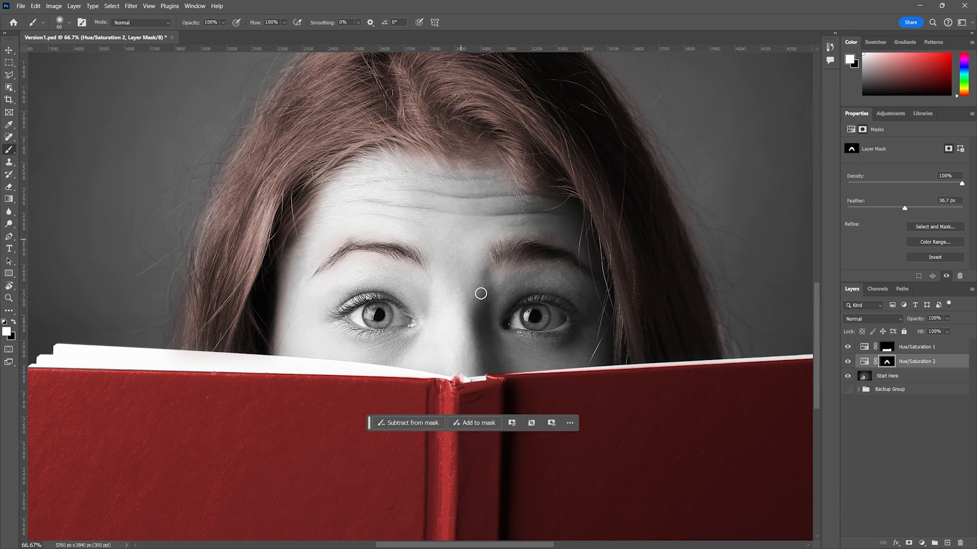
key("z")
left_click(469, 218, "alt")
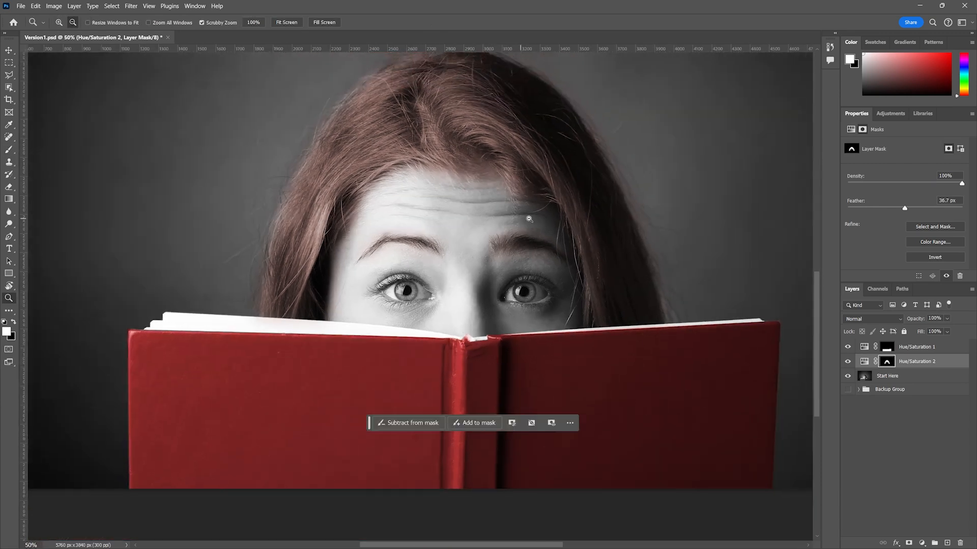
left_click(539, 219, "alt")
left_click(516, 232)
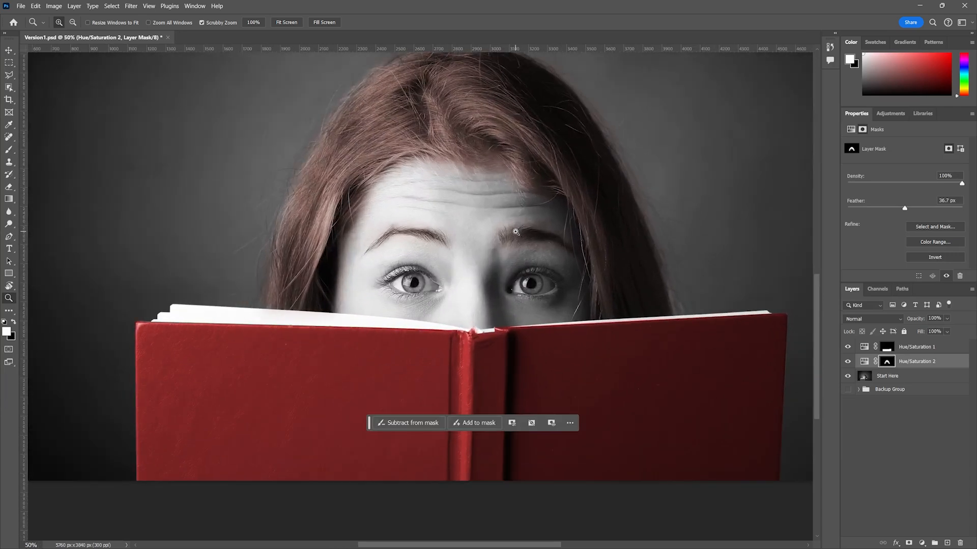
left_click(886, 361, "alt")
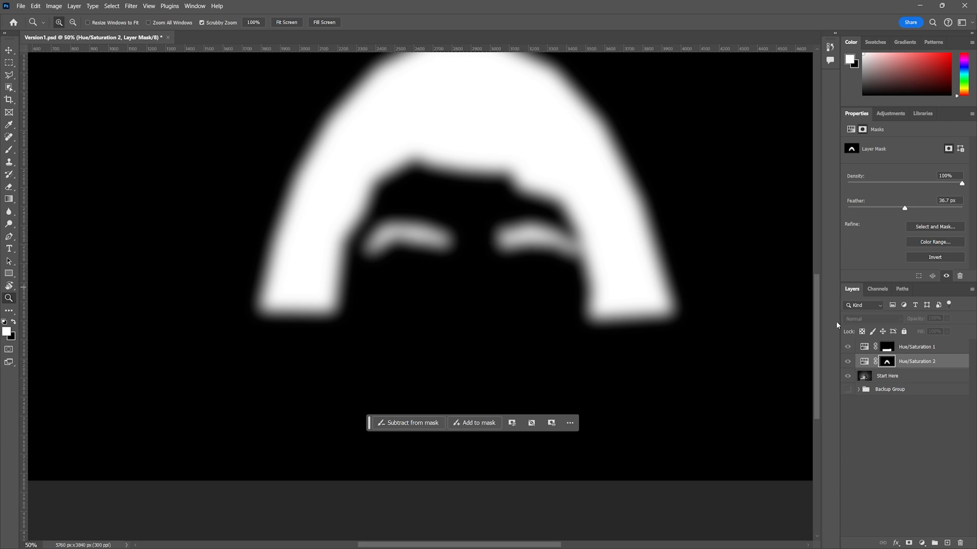
- Undo the eyebrow brush strokes on the hair mask and return to the normal image view
key("ctrl+z")
key("ctrl+z")
key("ctrl+z")
key("ctrl+z")
key("ctrl+z")
key("ctrl+z")
key("ctrl+z")
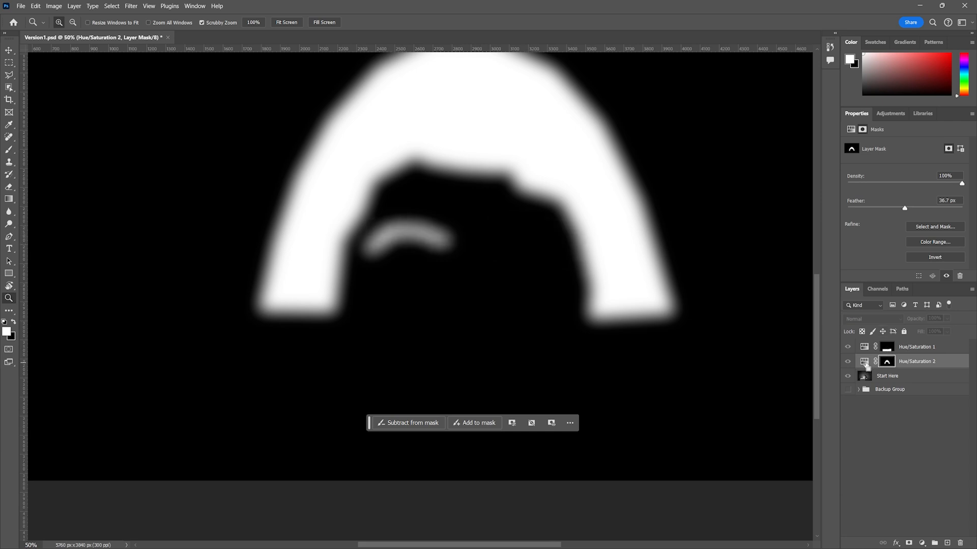
left_click(865, 362)
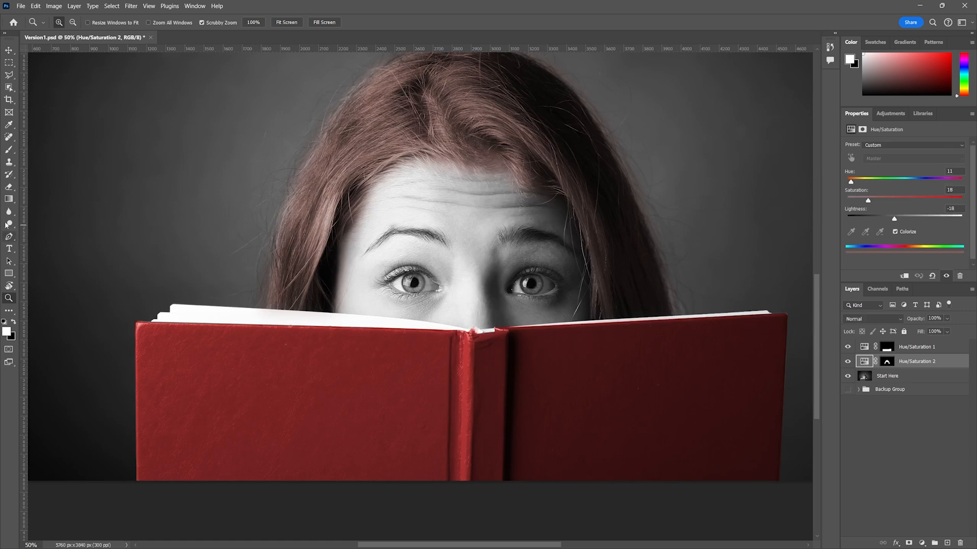
- Paint both eyebrows into the hair mask with a white brush at 53% opacity, and check the mask on its own
left_click(9, 149)
left_click_drag(223, 24, 213, 34)
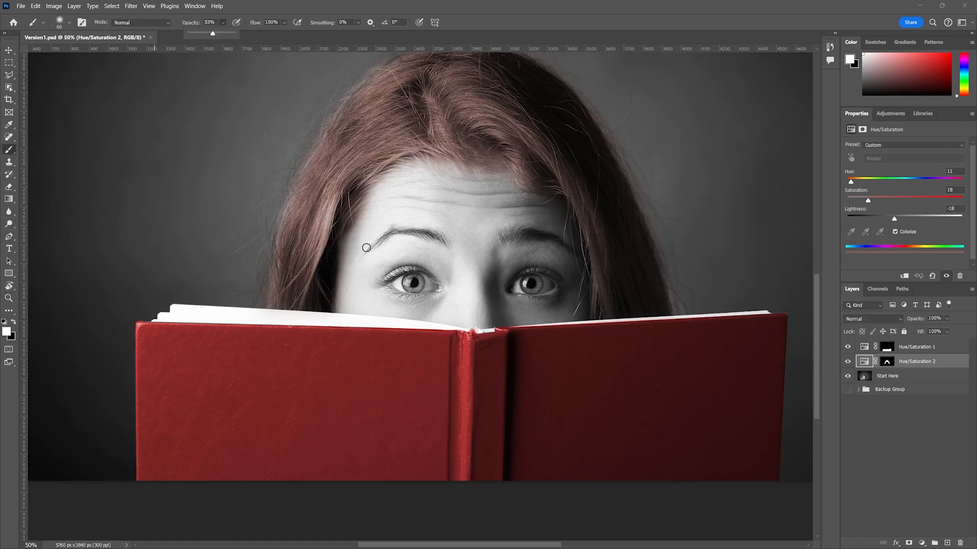
left_click_drag(380, 239, 394, 233)
left_click_drag(395, 233, 402, 235)
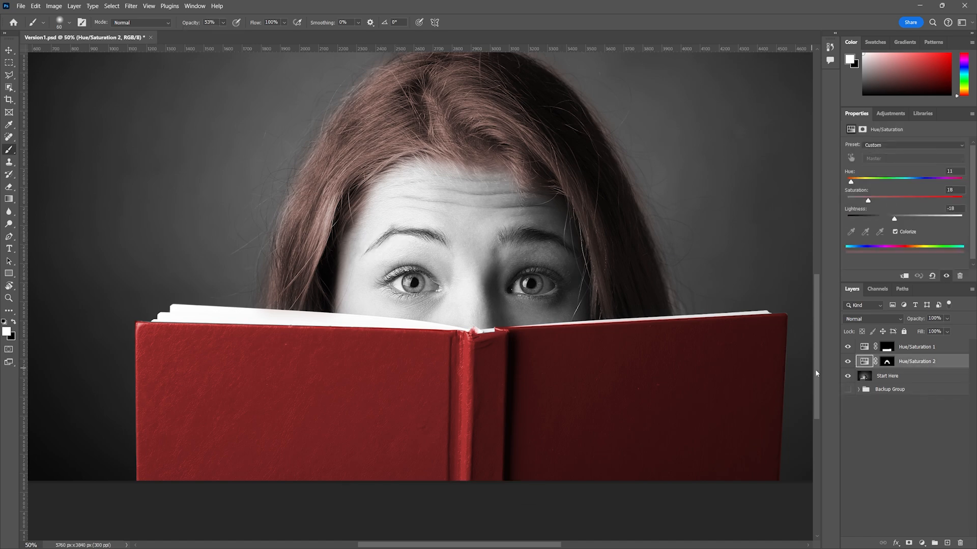
left_click(884, 361)
mouse_move(371, 246)
left_mouse_down()
mouse_move(433, 230)
mouse_move(440, 241)
mouse_move(402, 229)
mouse_move(440, 243)
mouse_move(394, 230)
mouse_move(372, 249)
mouse_move(426, 236)
left_mouse_up()
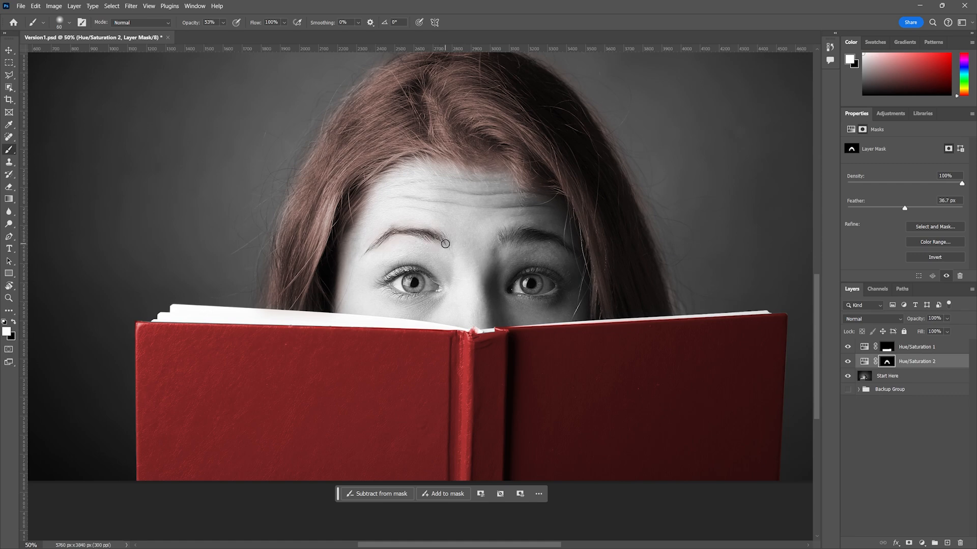
mouse_move(506, 240)
left_mouse_down()
mouse_move(549, 234)
mouse_move(579, 253)
left_mouse_up()
left_click(890, 362, "alt")
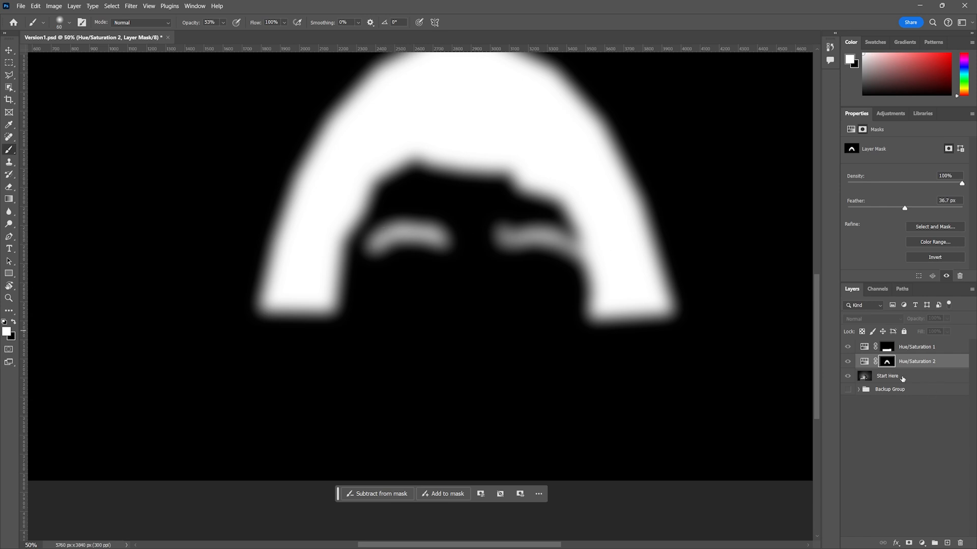
left_click(859, 362)
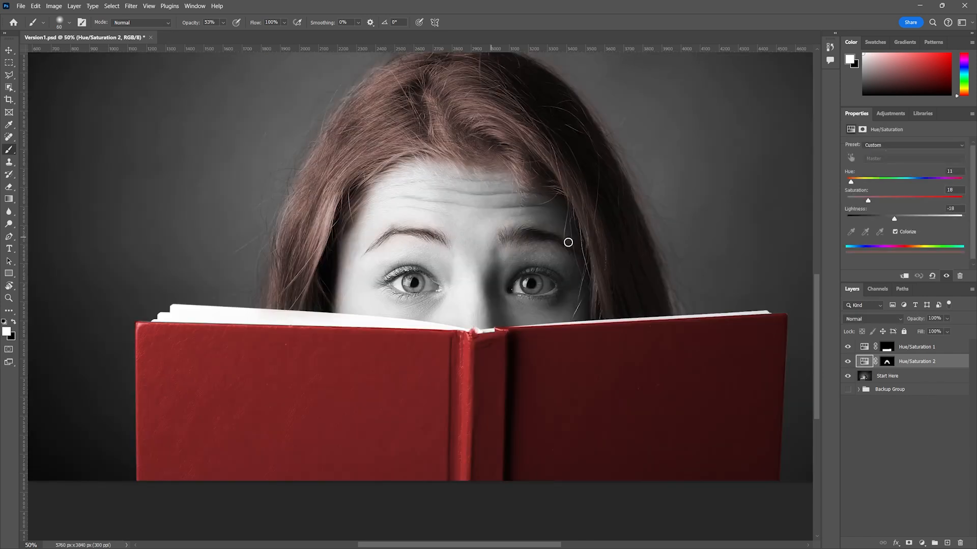
- Select the woman's face with the Polygonal Lasso tool, following the hairline around the forehead and the book's upper edge
key("z")
left_click(530, 243, "alt")
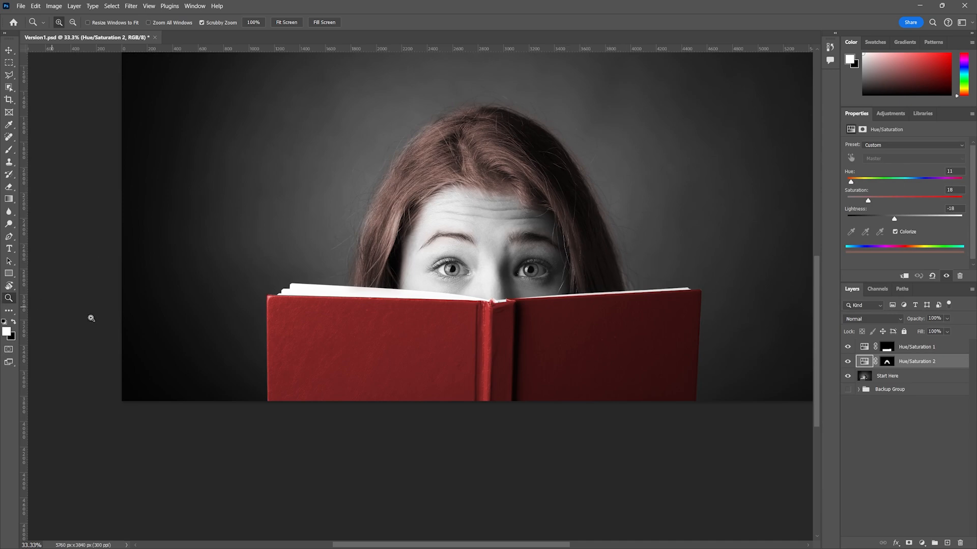
left_click(494, 258)
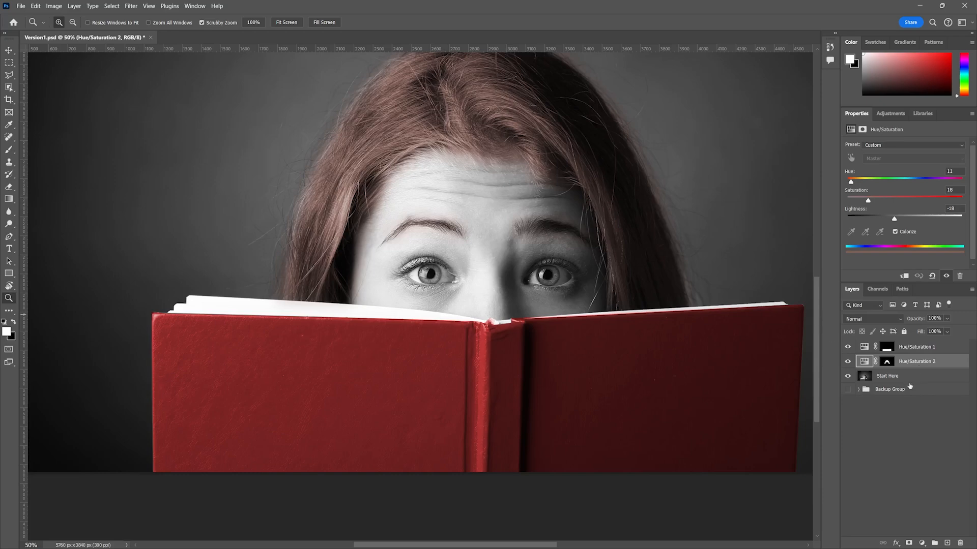
left_click(9, 75)
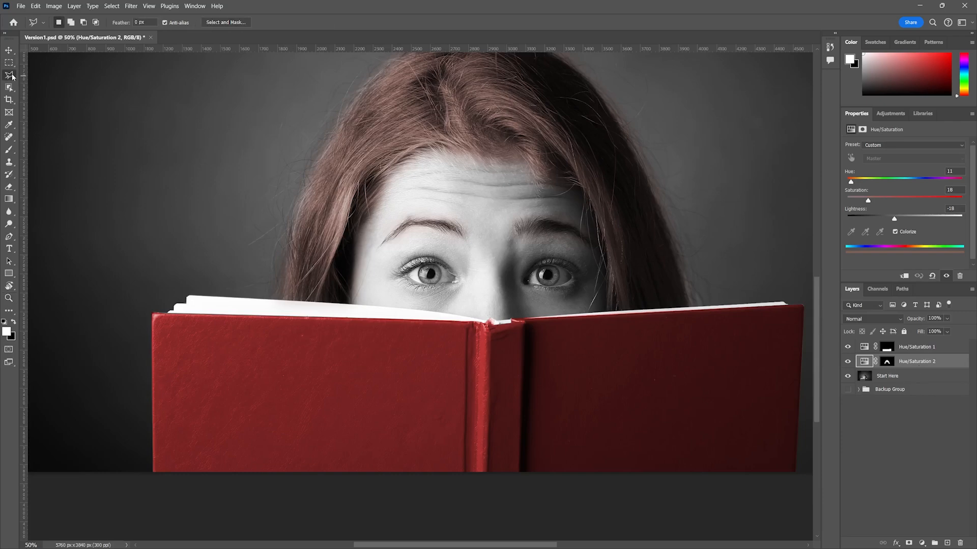
left_click(351, 303)
left_click(356, 231)
left_click(414, 159)
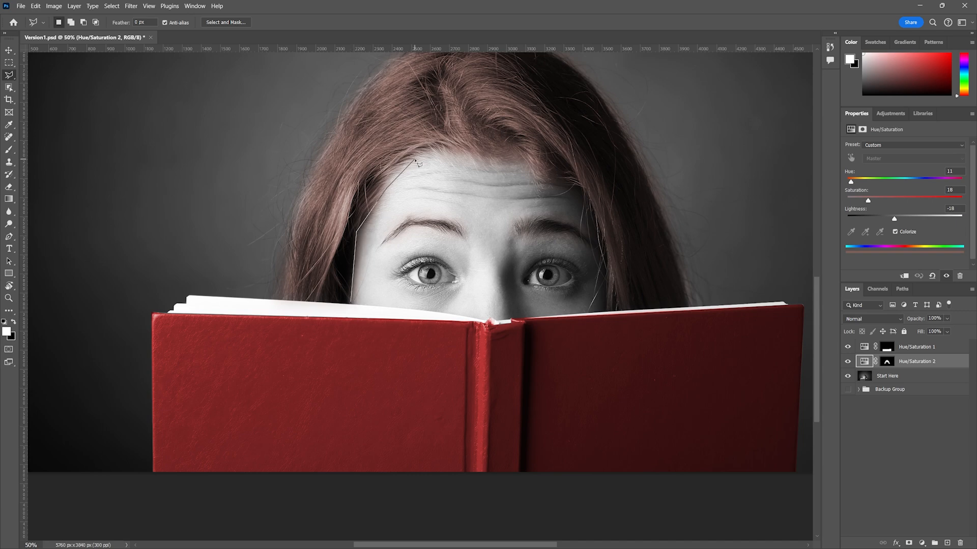
left_click(439, 148)
left_click(482, 156)
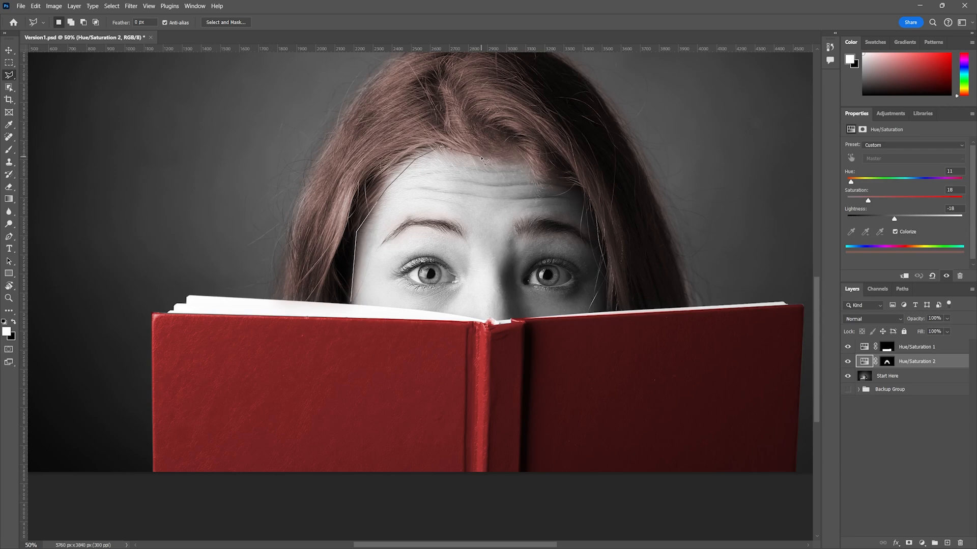
left_click(528, 164)
left_click(535, 178)
left_click(569, 182)
left_click(583, 190)
left_click(584, 205)
left_click(598, 224)
left_click(604, 240)
left_click(605, 308)
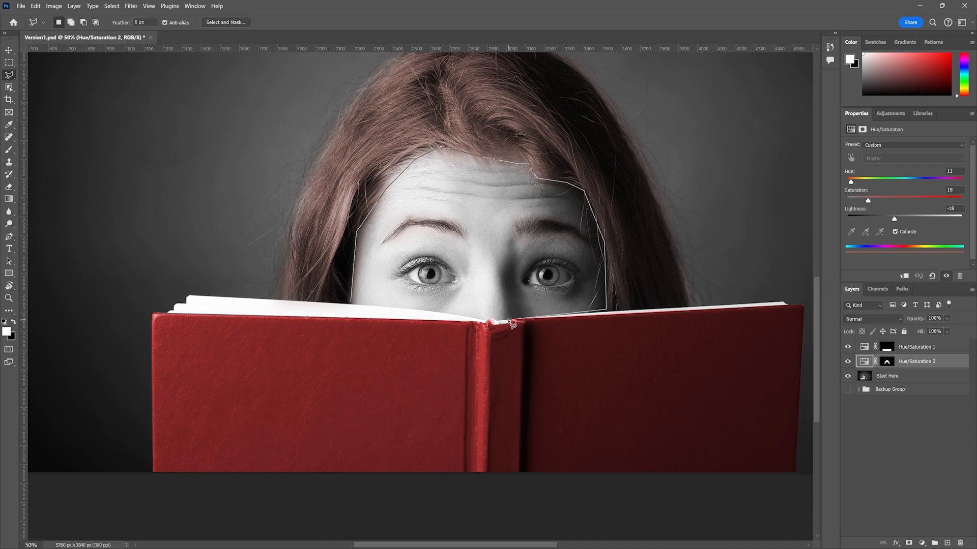
left_click(486, 321)
left_click(350, 305)
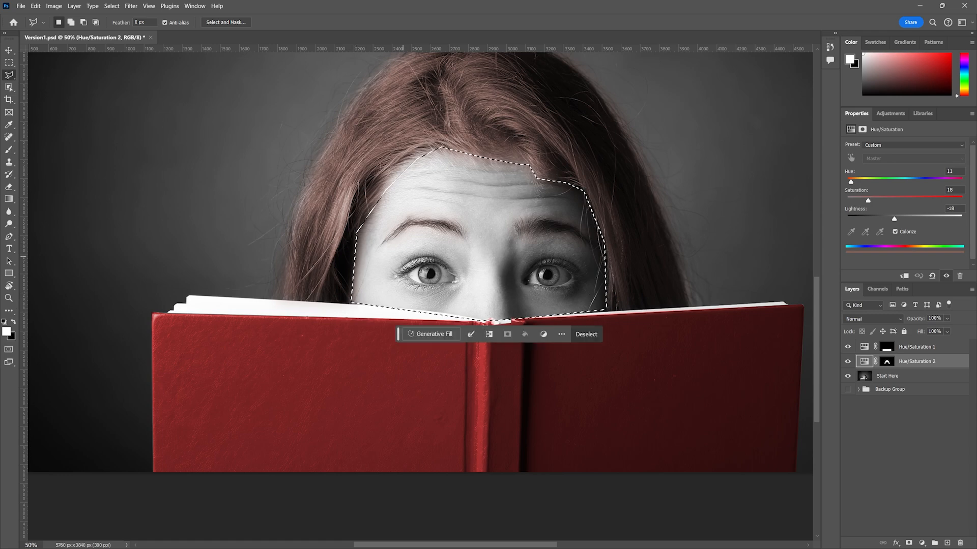
key("z")
left_click(433, 270)
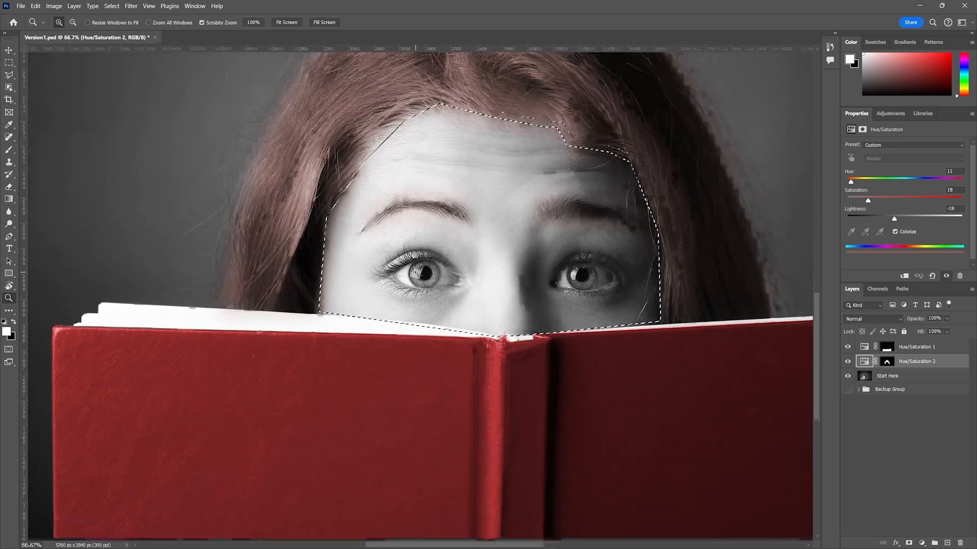
- Subtract the woman's eye at image left from the face selection with the Polygonal Lasso tool, following the eyelid edges
left_click(435, 268)
left_click(468, 274)
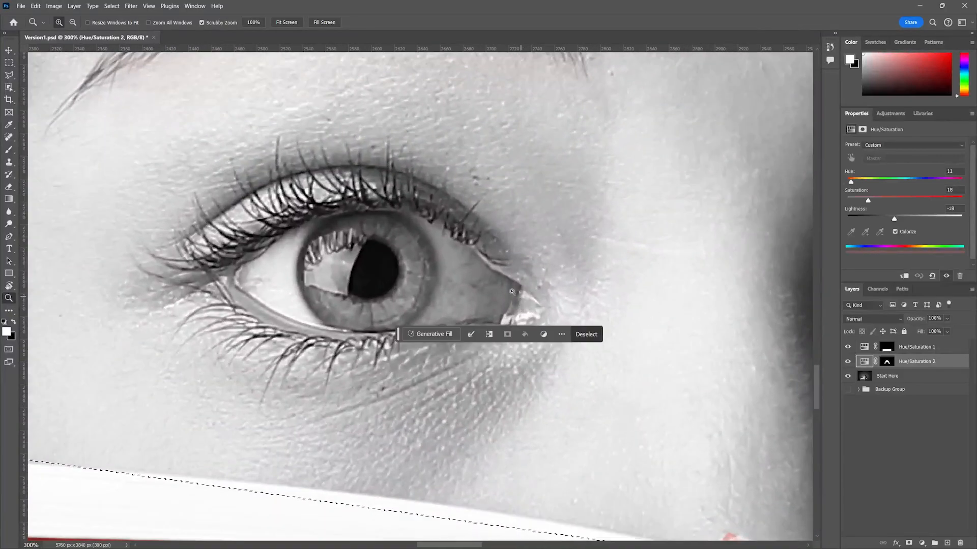
left_click(469, 275, "alt")
left_click(469, 275, "alt")
left_click(469, 274, "alt")
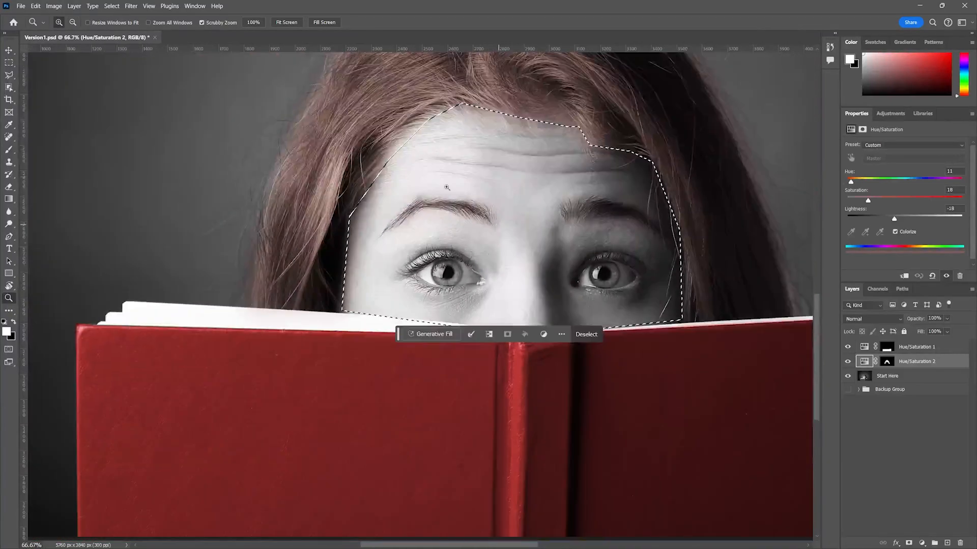
left_click(9, 75)
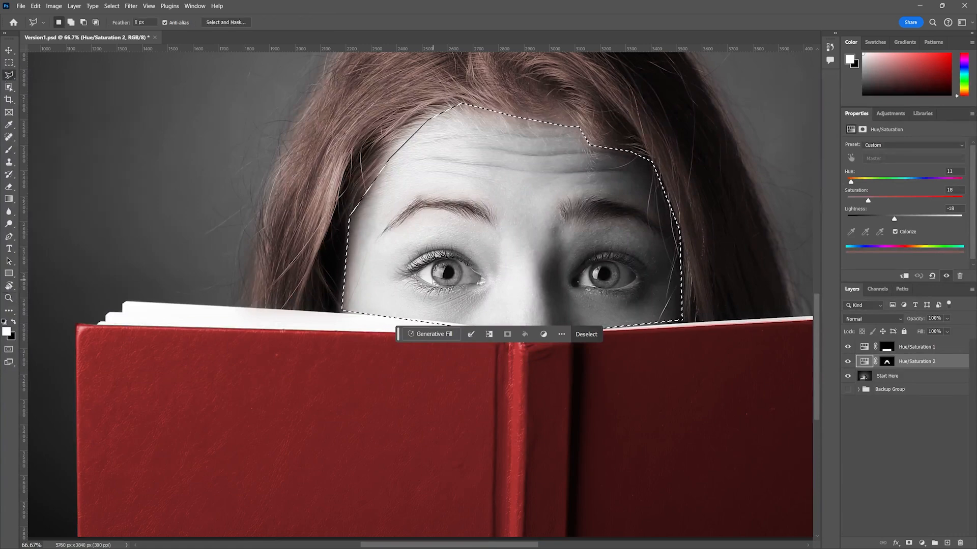
key("alt")
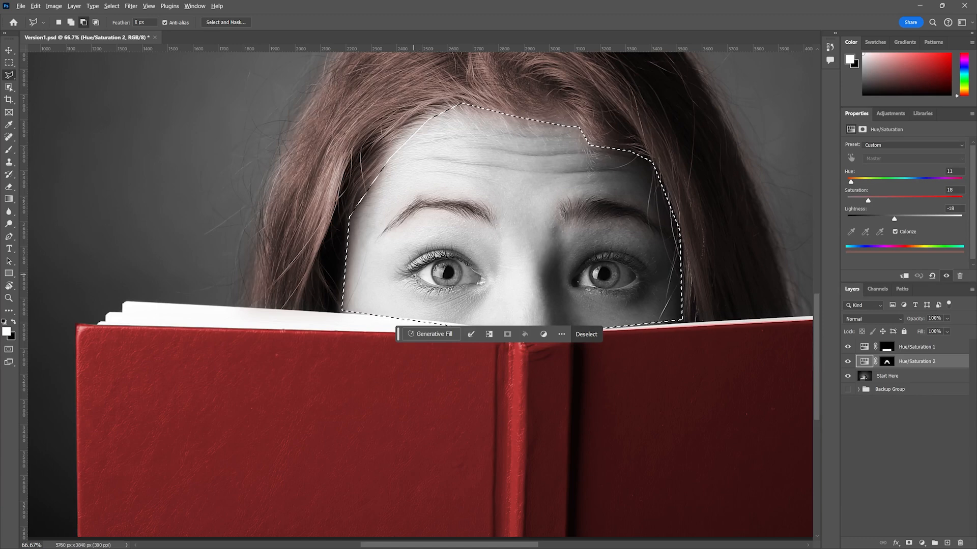
left_click(414, 275, "alt")
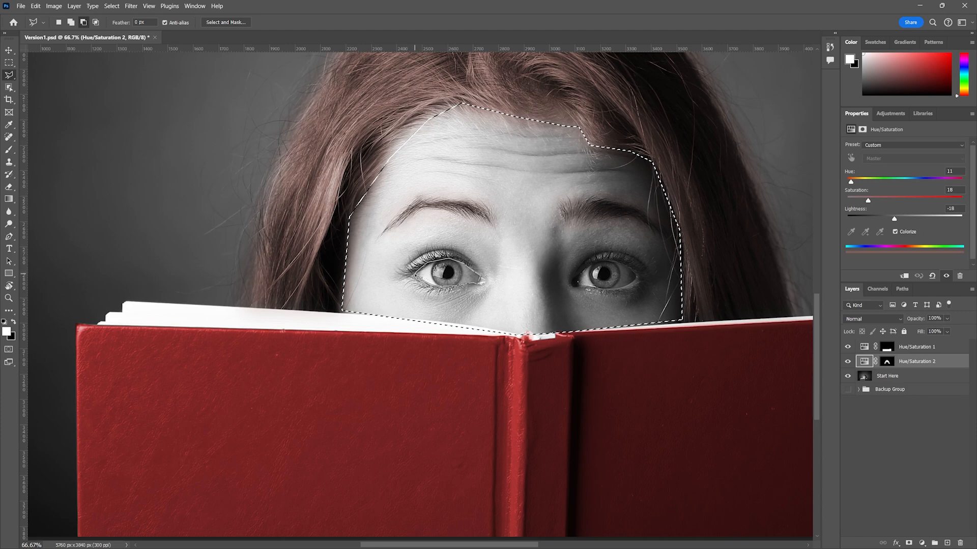
left_click_drag(416, 273, 460, 267)
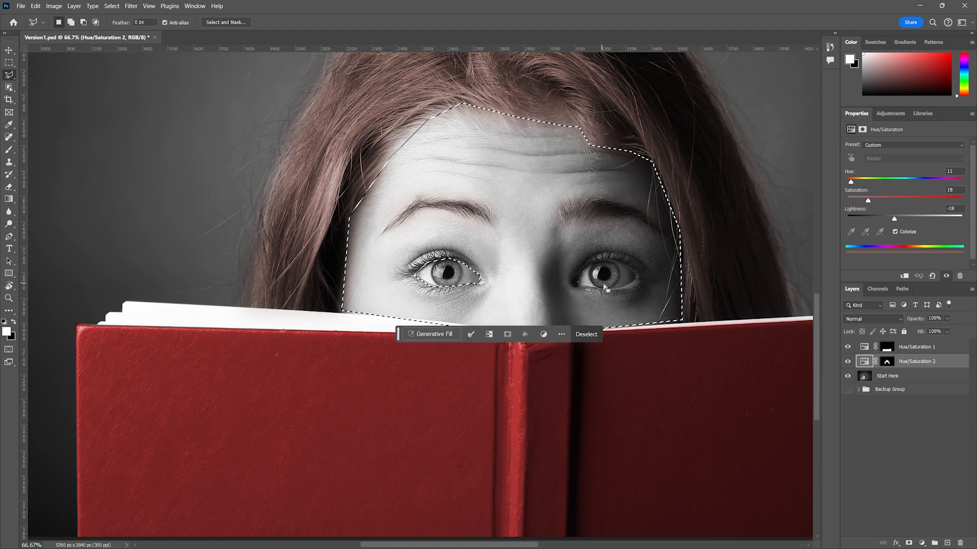
- Subtract the woman's other eye, at image right, from the face selection along its eyelid edges
mouse_move(574, 279)
left_mouse_down()
mouse_move(609, 260)
mouse_move(637, 277)
mouse_move(630, 288)
mouse_move(591, 290)
left_mouse_up()
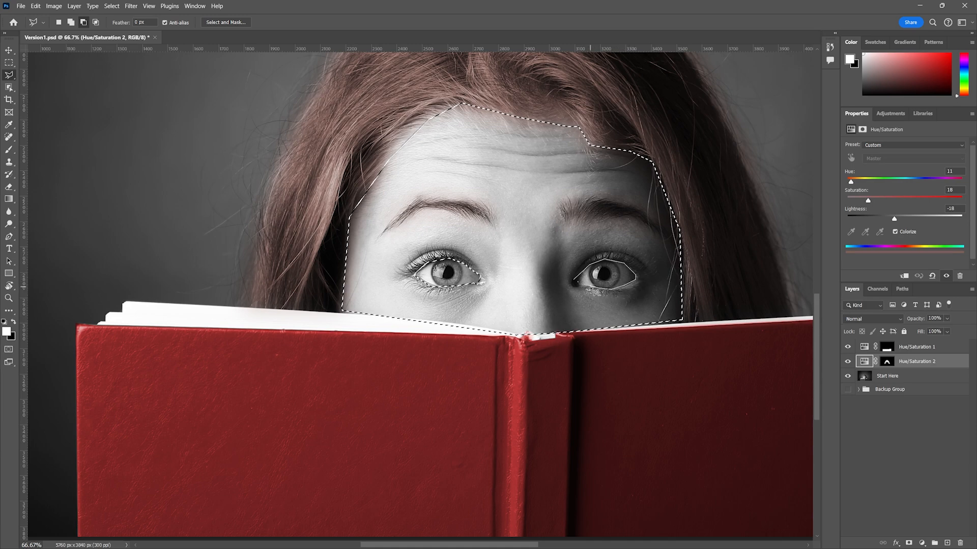
left_click(580, 287)
left_click(575, 285)
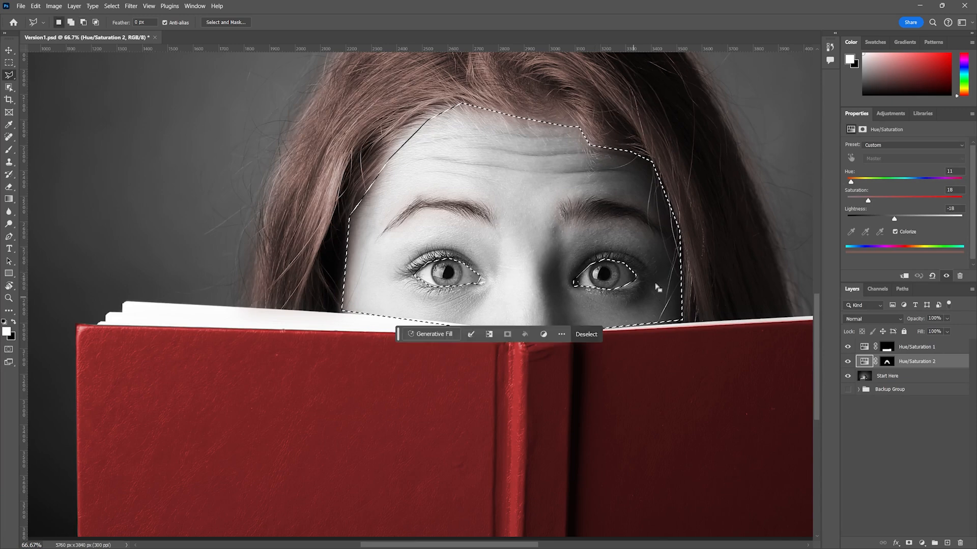
- Add the missed strip of skin along the forehead's left hairline to the face selection
key("alt")
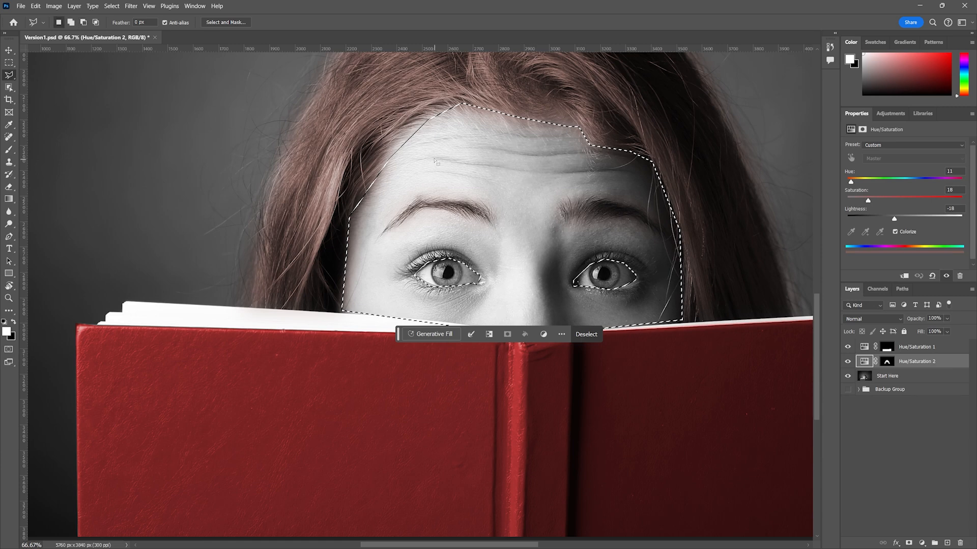
key("shift")
left_click(351, 223)
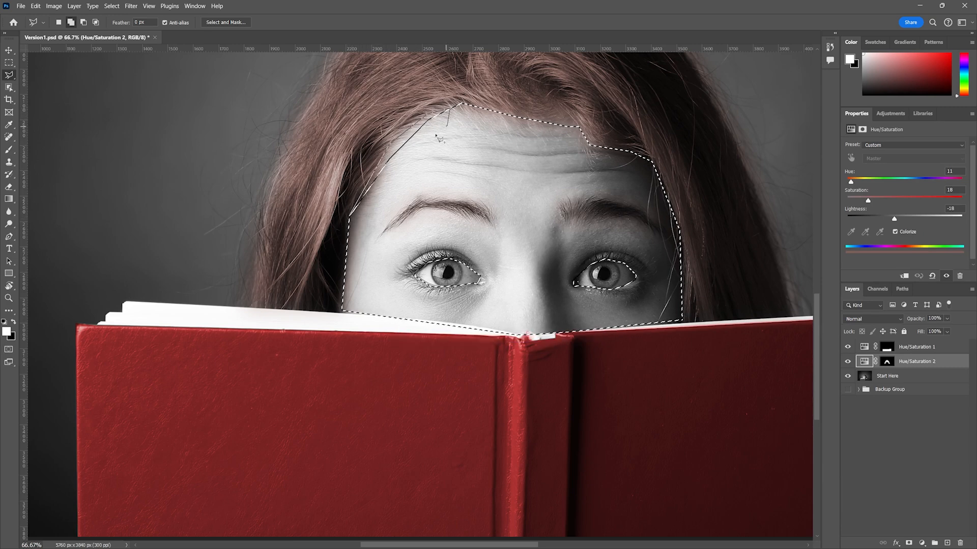
left_click(354, 222)
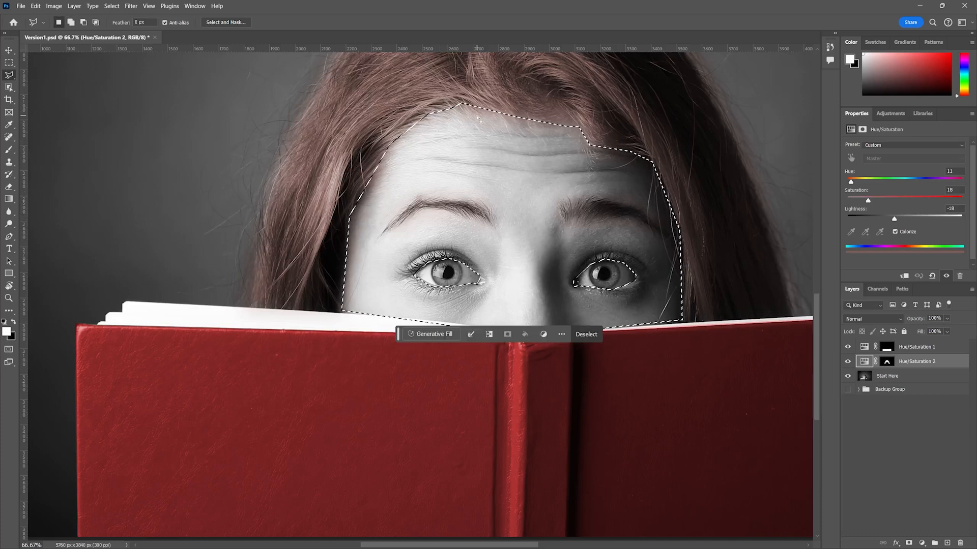
key("alt")
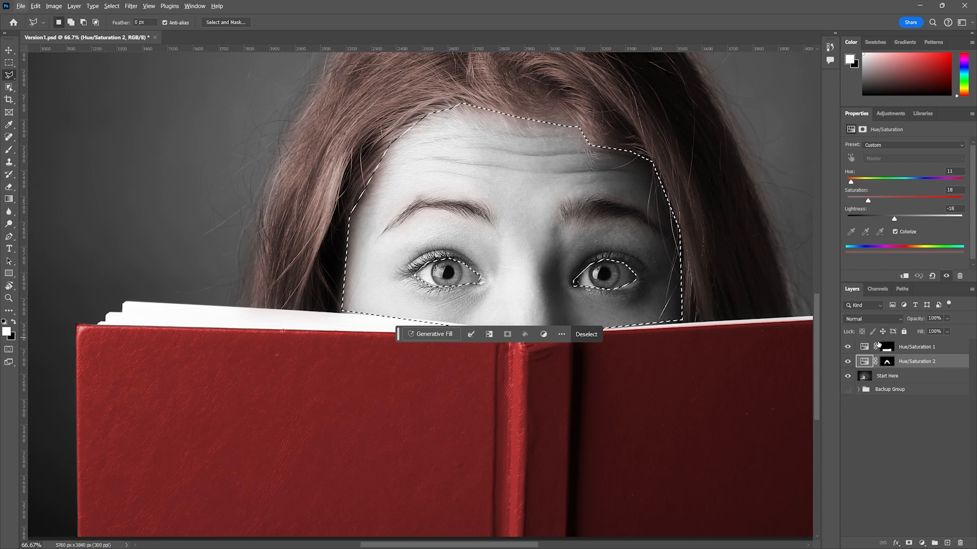
- Create a Hue/Saturation adjustment layer from the face selection directly above the Start Here layer, with Colorize enabled
left_click(868, 377)
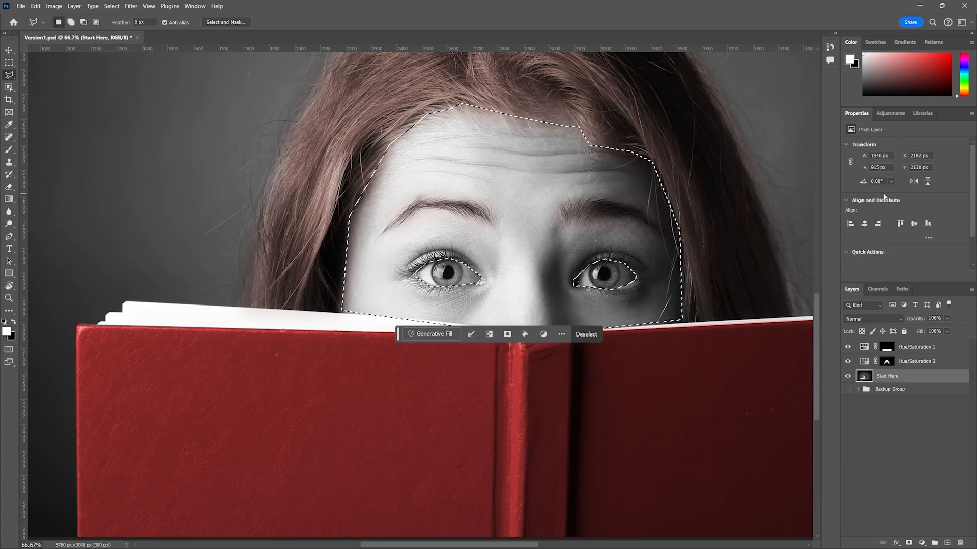
left_click(888, 114)
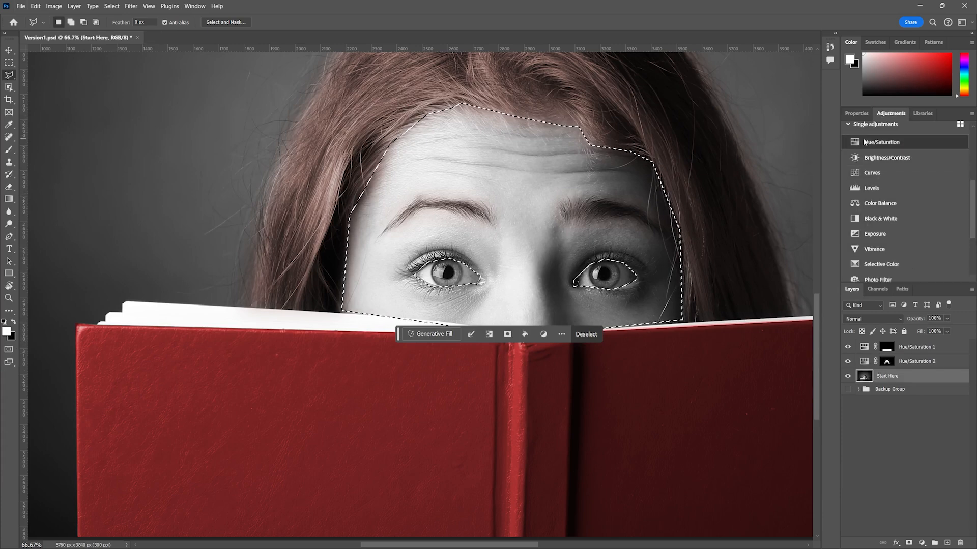
left_click(864, 138)
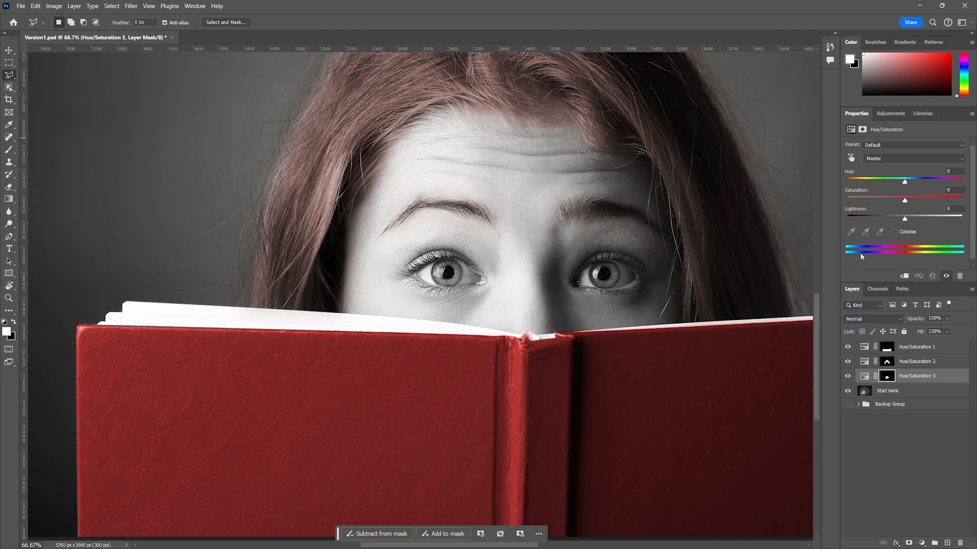
left_click(904, 233)
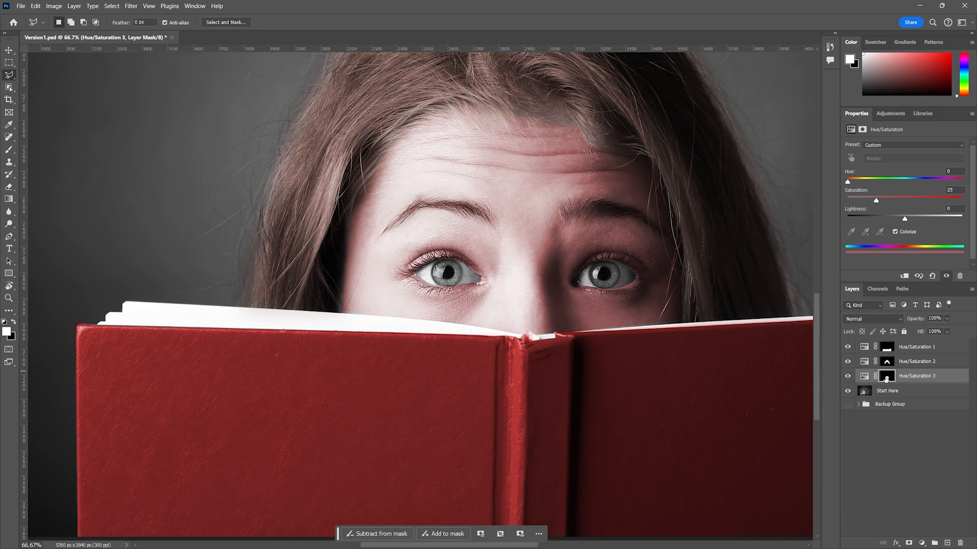
- Feather the face layer's mask and set its adjustment to hue 12, saturation 16 and lightness +8
left_click(887, 377, "alt")
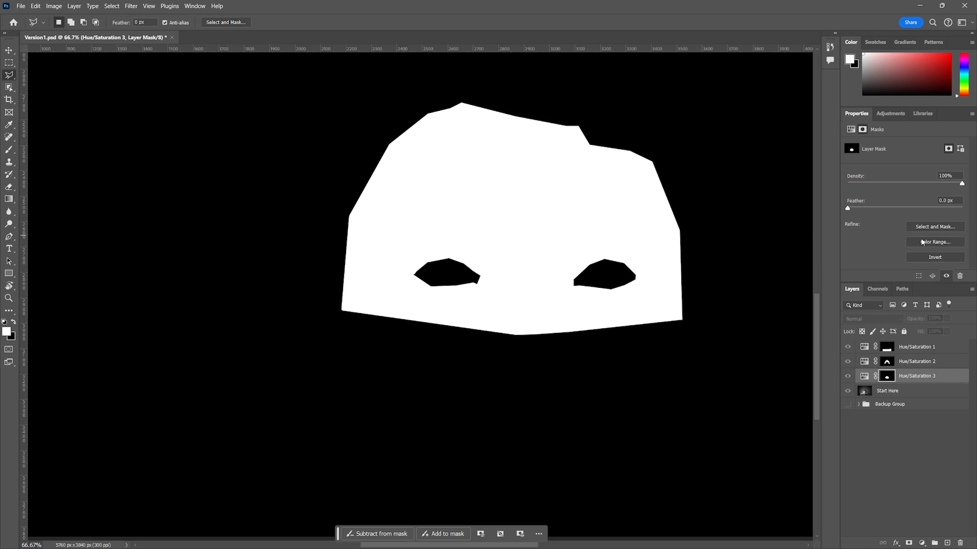
left_click_drag(850, 208, 872, 208)
left_click(865, 377)
left_click_drag(875, 202, 858, 184)
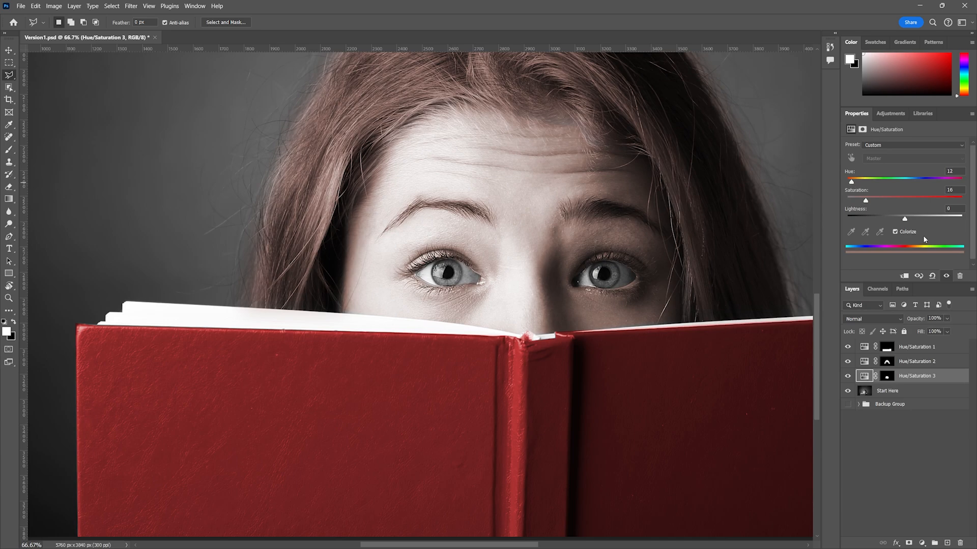
left_click_drag(906, 222, 909, 220)
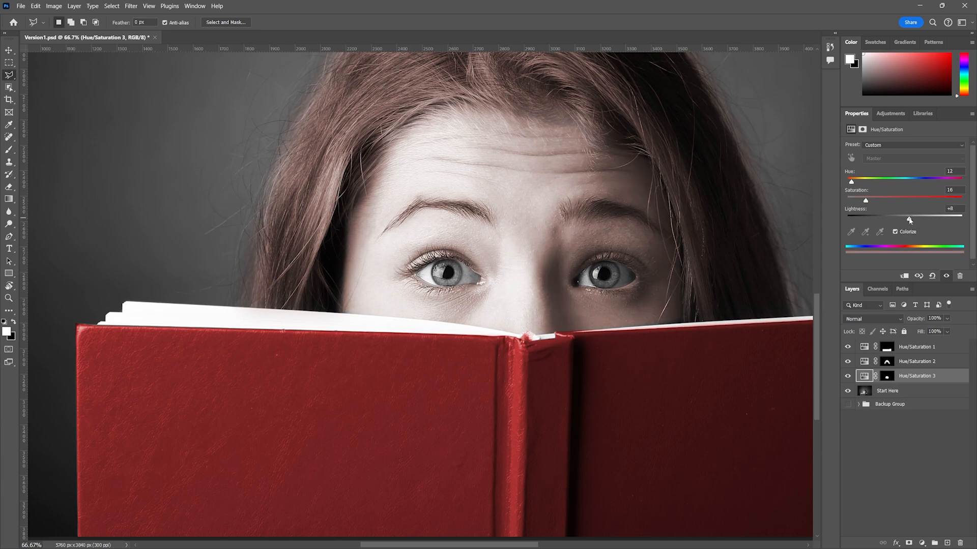
- Toggle the face adjustment's visibility to compare the skin tint, and rename that layer as Face
key("z")
left_click(603, 222, "alt")
left_click(603, 221, "alt")
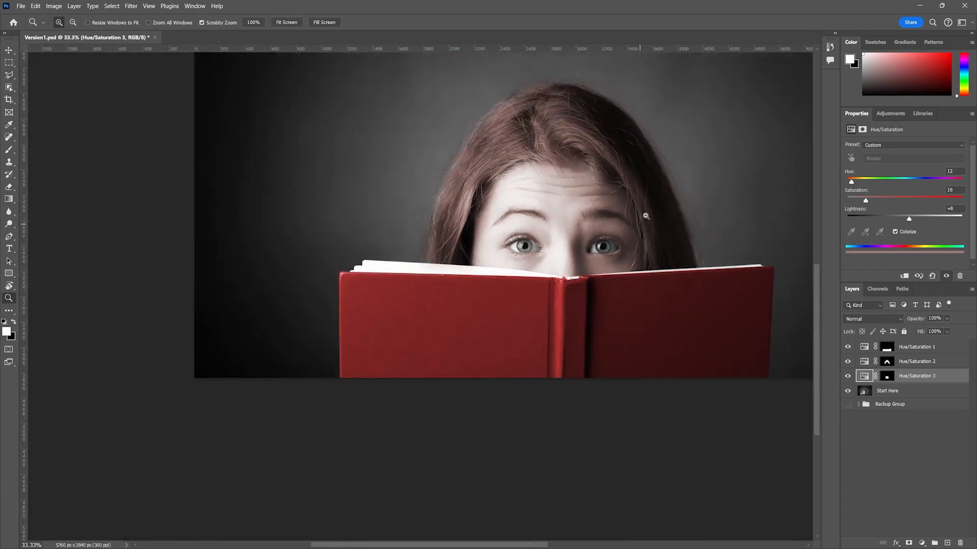
left_click_drag(643, 171, 525, 205)
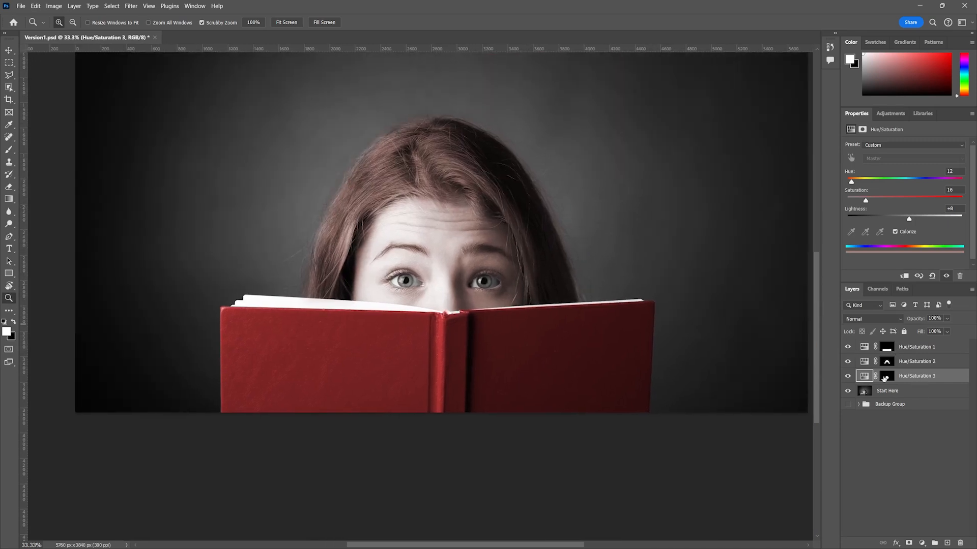
left_click(847, 376)
left_click(847, 377)
double_click(910, 376)
type("Face")
key("Return")
- Rename the hair adjustment layer as "Hair and brows" and the book's adjustment layer as "Book"
left_click(848, 361)
left_click(848, 361)
double_click(916, 361)
type("Hair and brows")
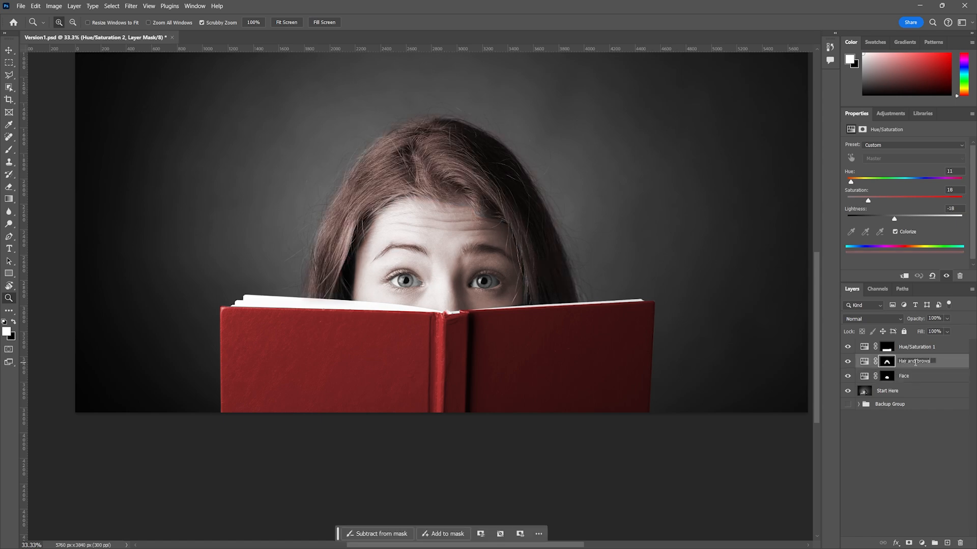
key("Return")
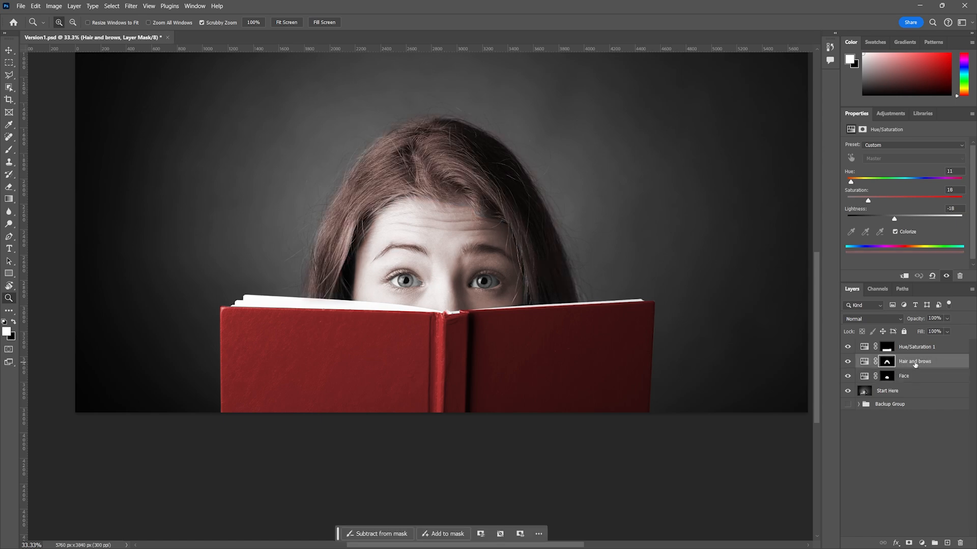
double_click(926, 347)
type("Book")
key("Return")
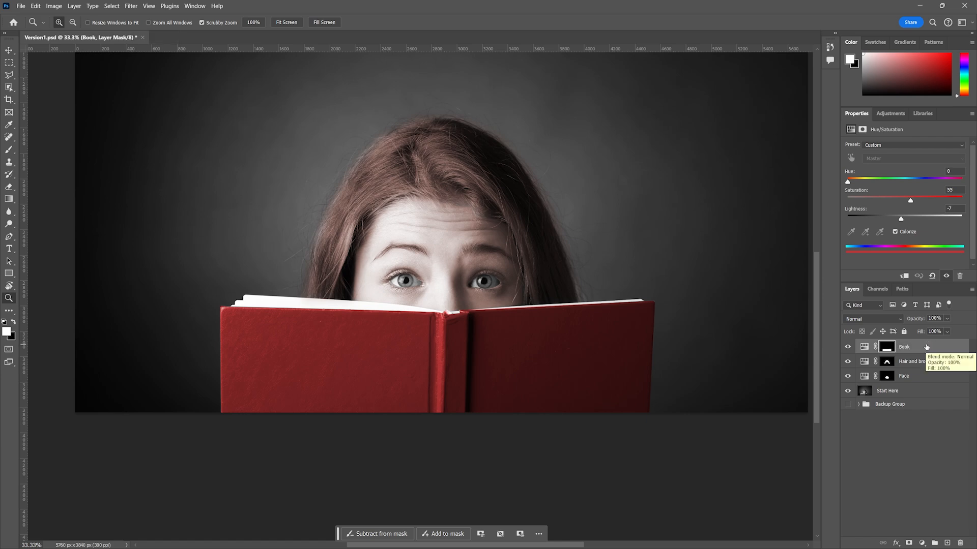
- Select both irises together with circular selections using the Elliptical Marquee tool
left_click(417, 282)
left_click_drag(418, 283, 544, 264)
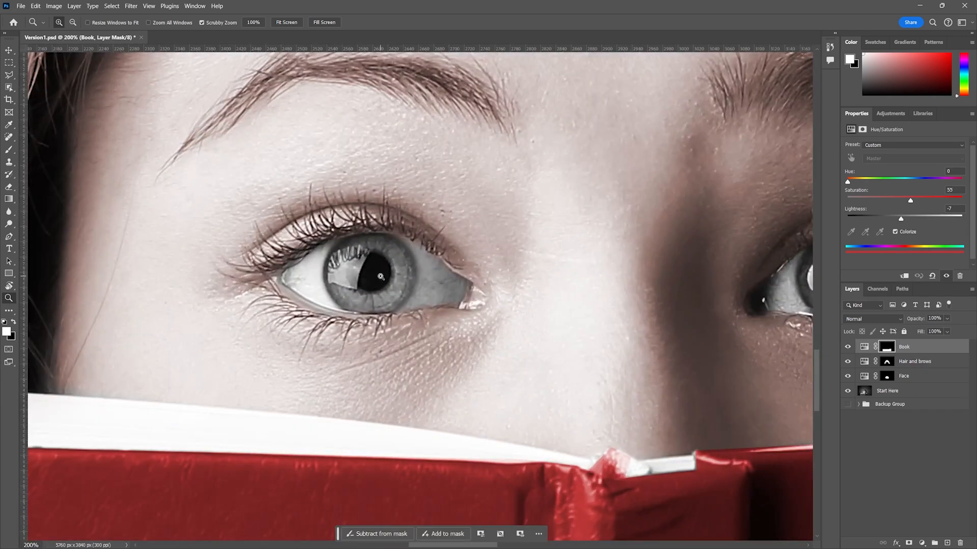
left_click(8, 62)
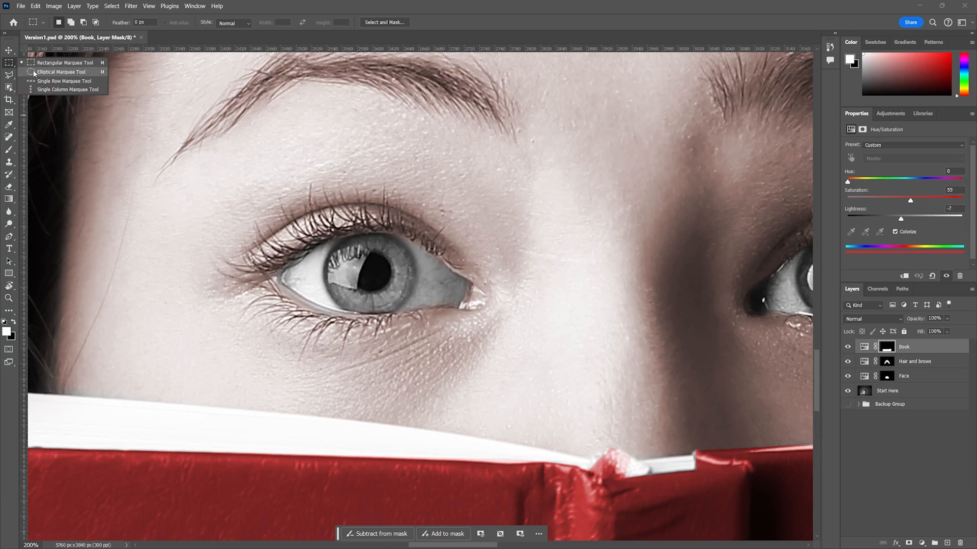
left_click(56, 72)
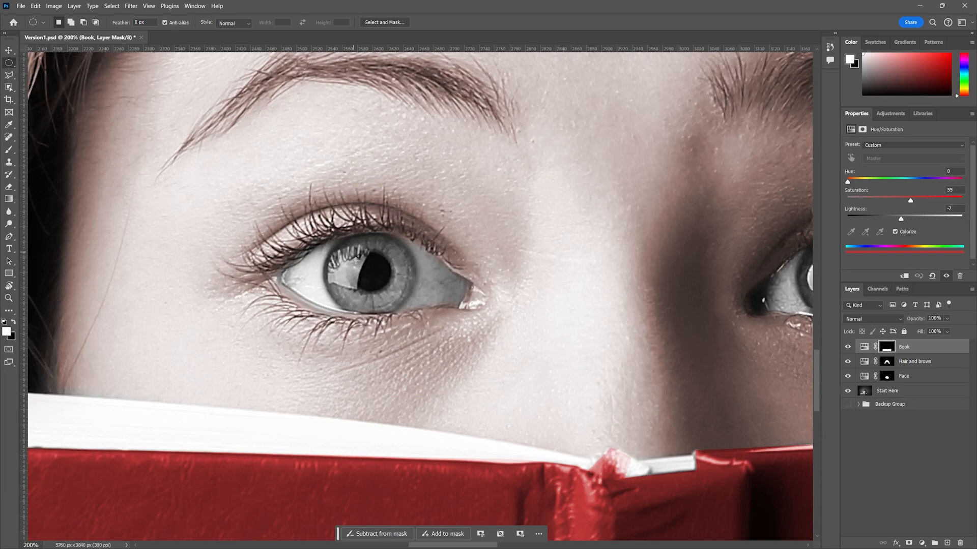
right_click(8, 62)
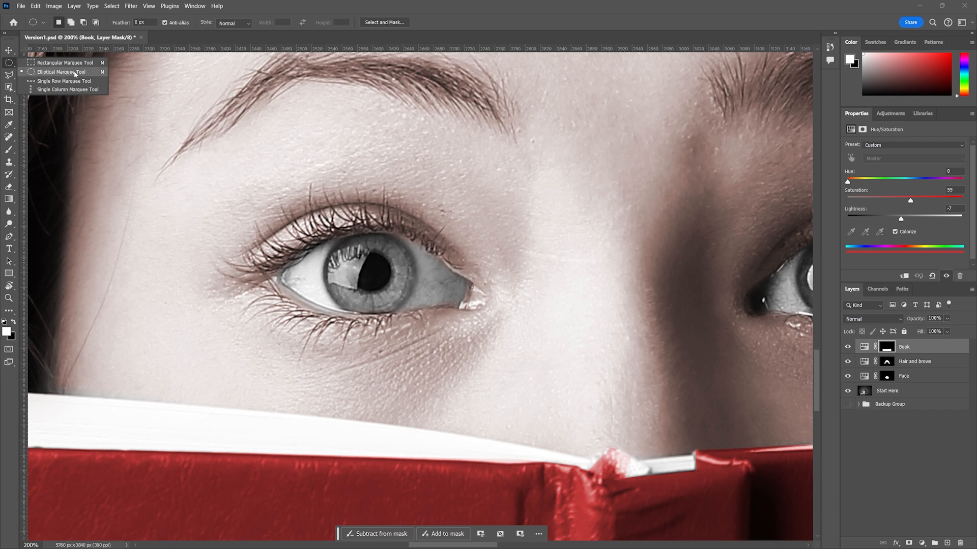
left_click(93, 74)
left_click_drag(331, 234, 408, 306)
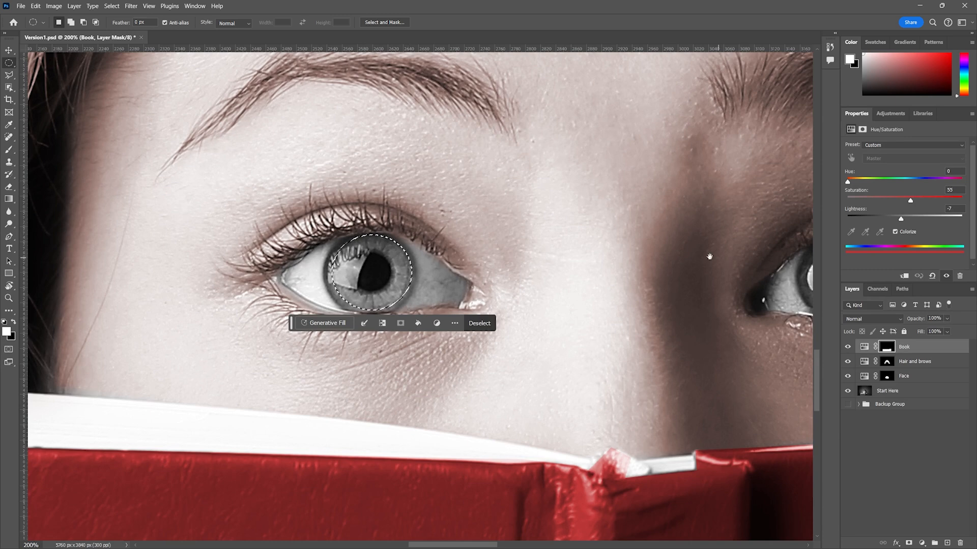
left_click_drag(713, 257, 534, 261)
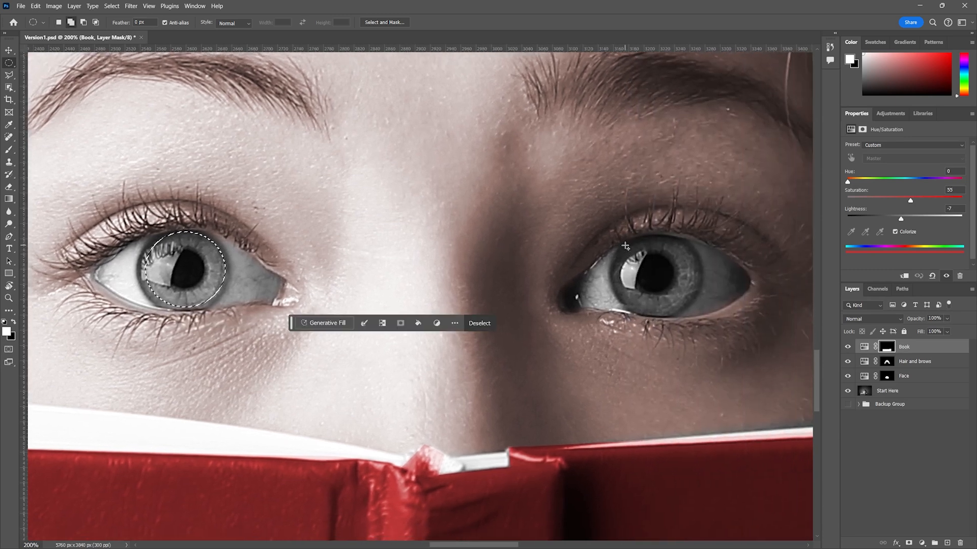
left_click_drag(617, 239, 700, 316)
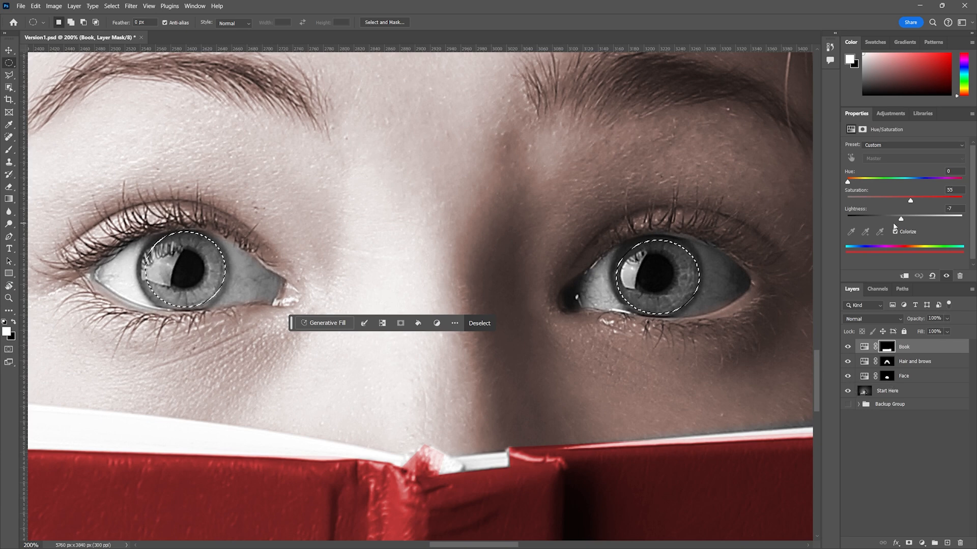
left_click(873, 391)
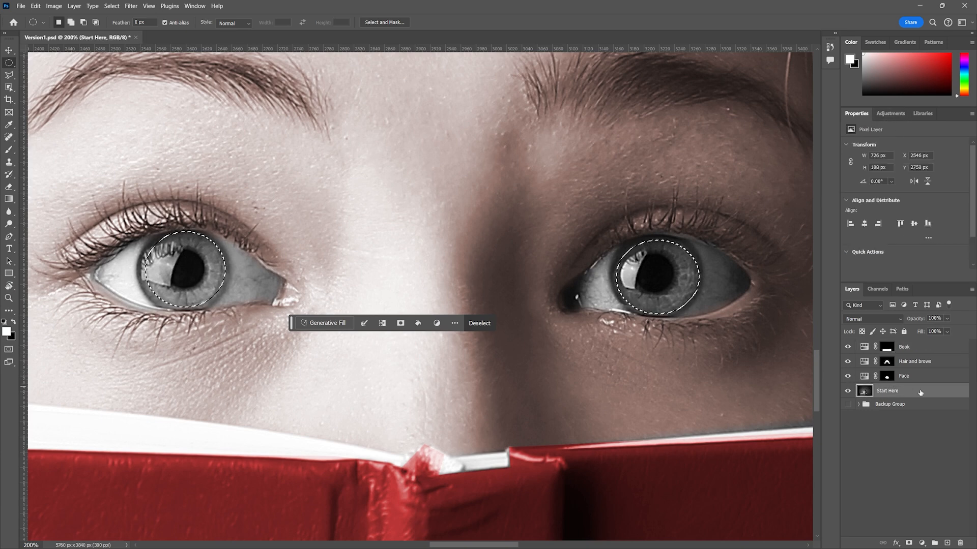
left_click(892, 114)
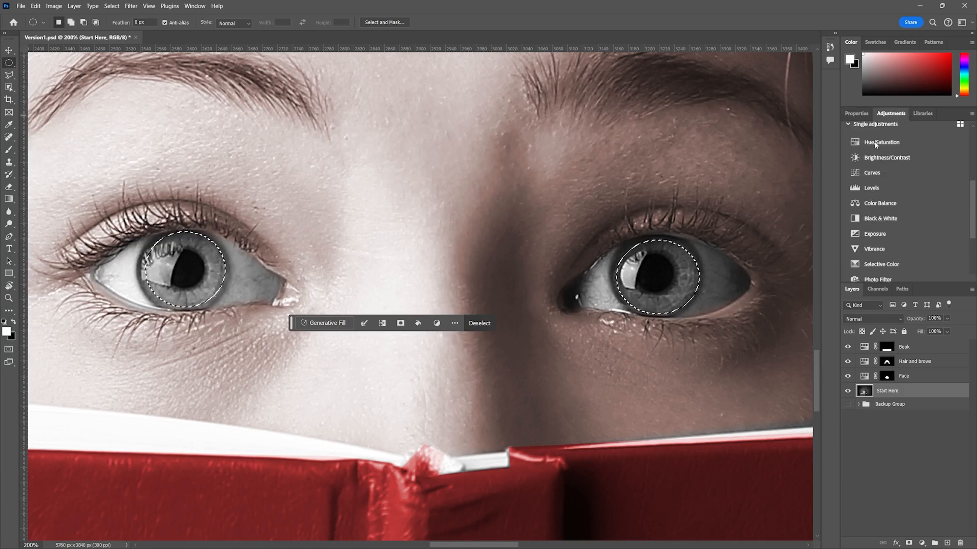
left_click(873, 173)
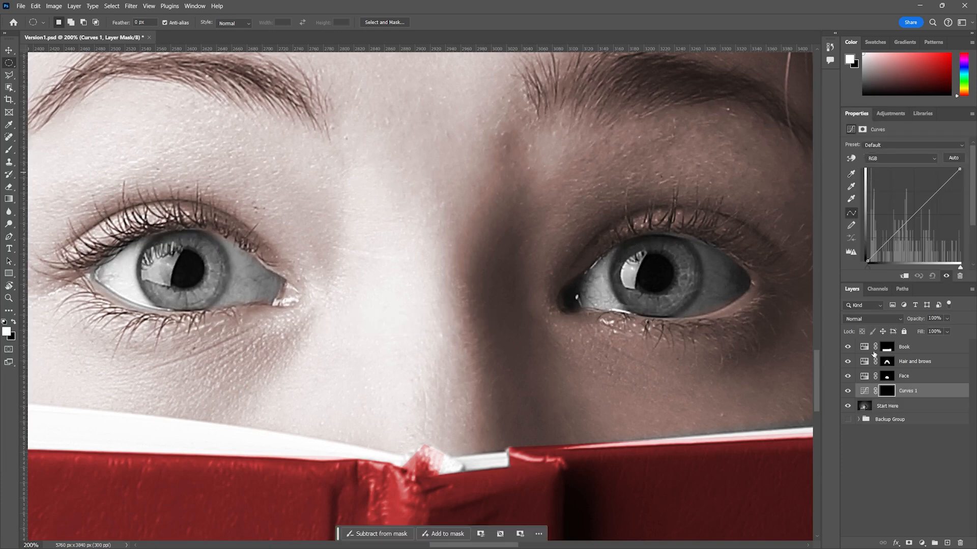
left_click(888, 391, "alt")
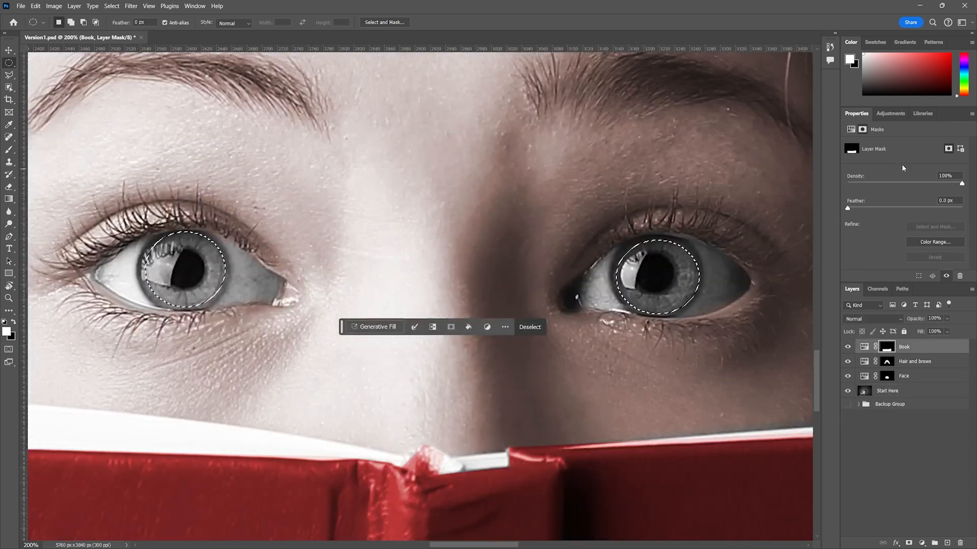
- Add a Curves adjustment layer masked to the selected irises and rename it "Eyes"
left_click(889, 116)
left_click(871, 190)
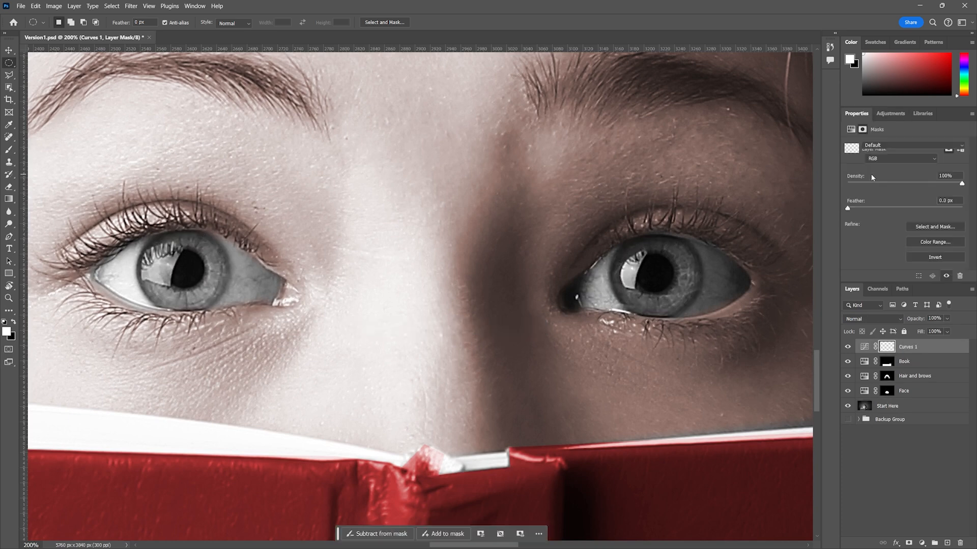
double_click(903, 346)
key("Return")
double_click(901, 351)
key("Return")
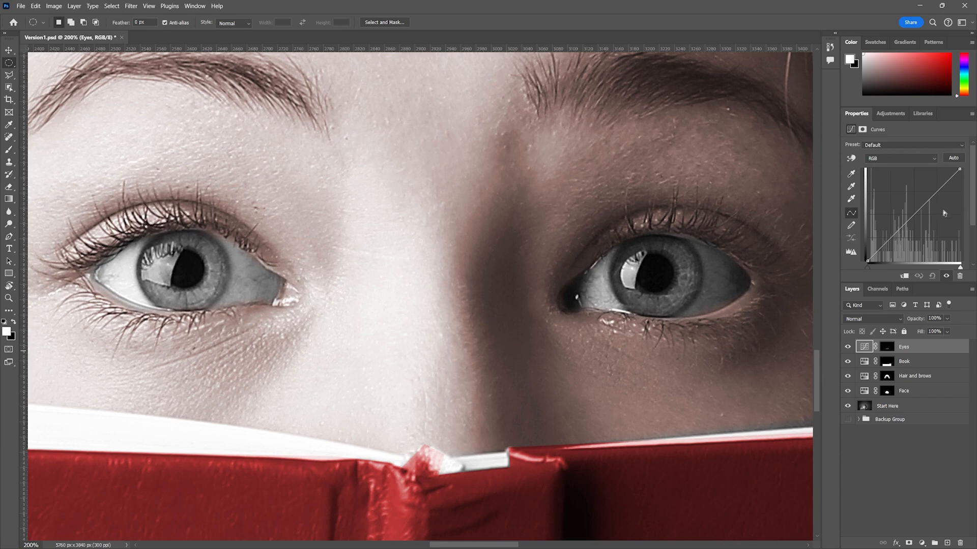
- Feather the Eyes layer's mask to 14.4 px and return to its Curves settings
left_click_drag(919, 208, 914, 162)
left_click(887, 346)
left_click_drag(848, 208, 872, 208)
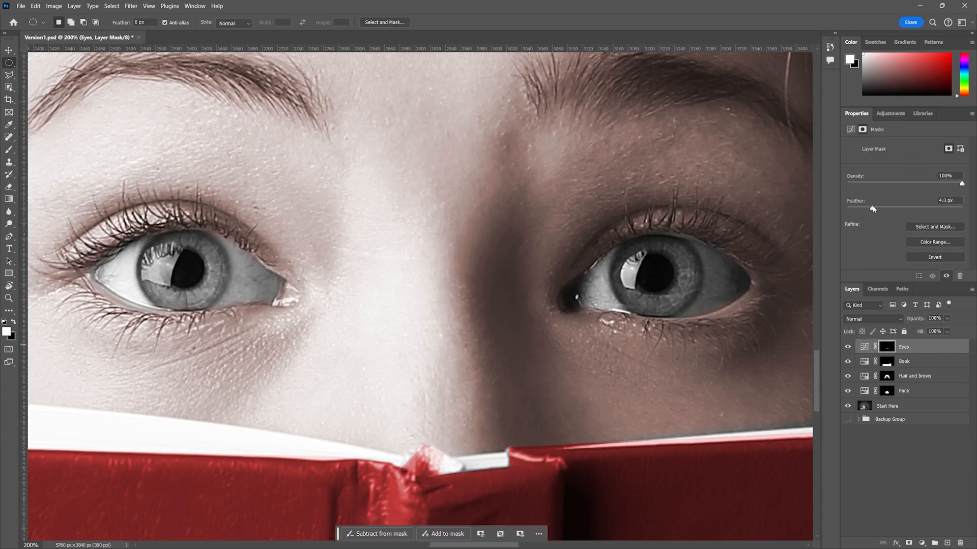
left_click_drag(890, 209, 896, 210)
left_click(863, 348)
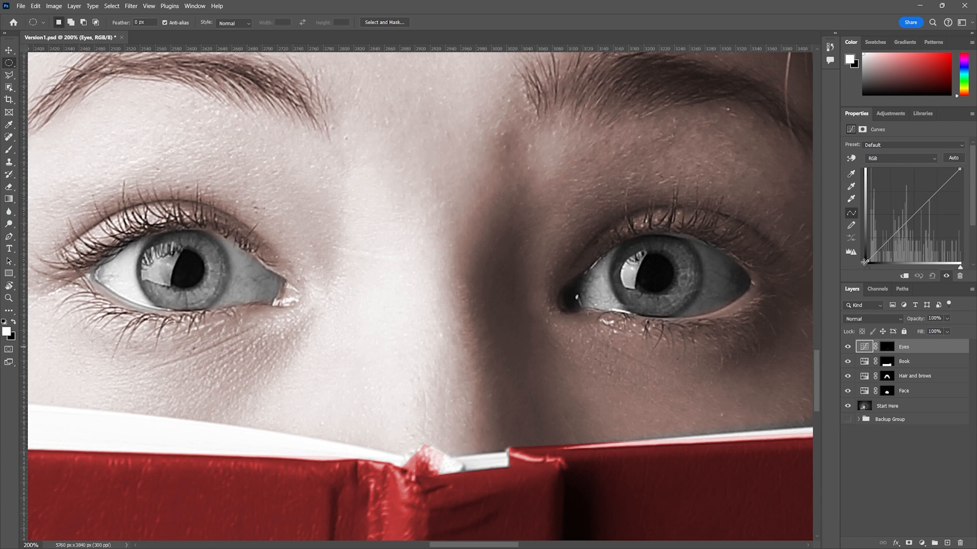
- Try darkening and brightening the irises with the Eyes layer's RGB curve, and go back to the default curve
left_click_drag(913, 217, 943, 240)
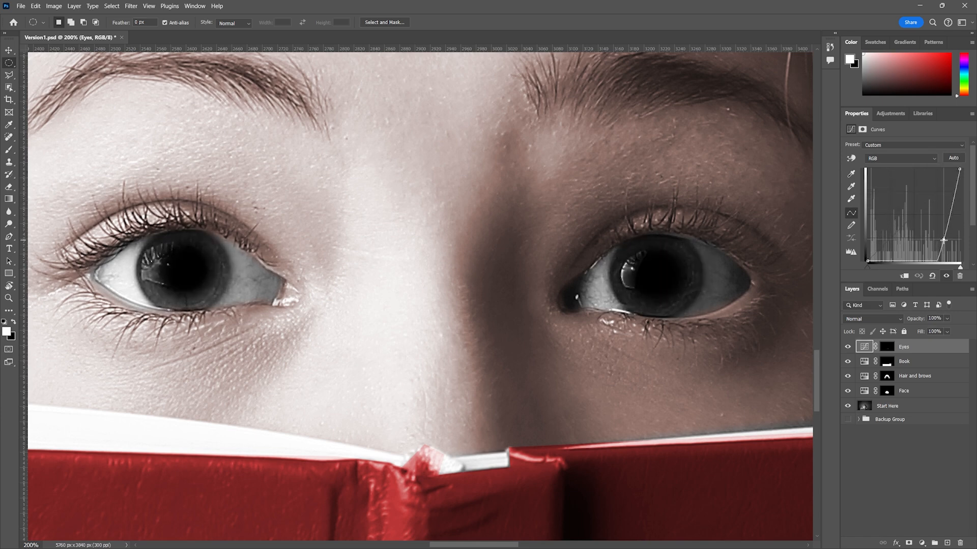
key("ctrl+z")
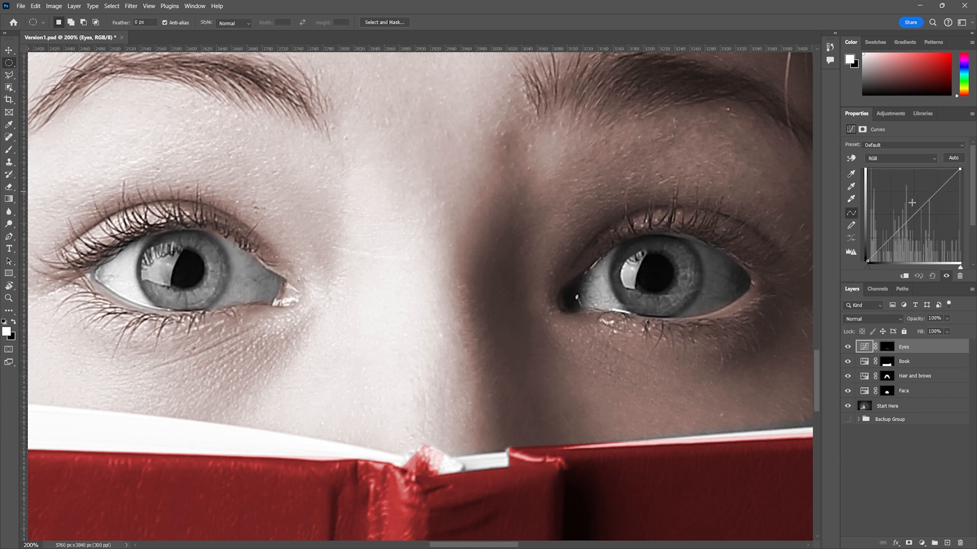
left_click_drag(941, 188, 938, 180)
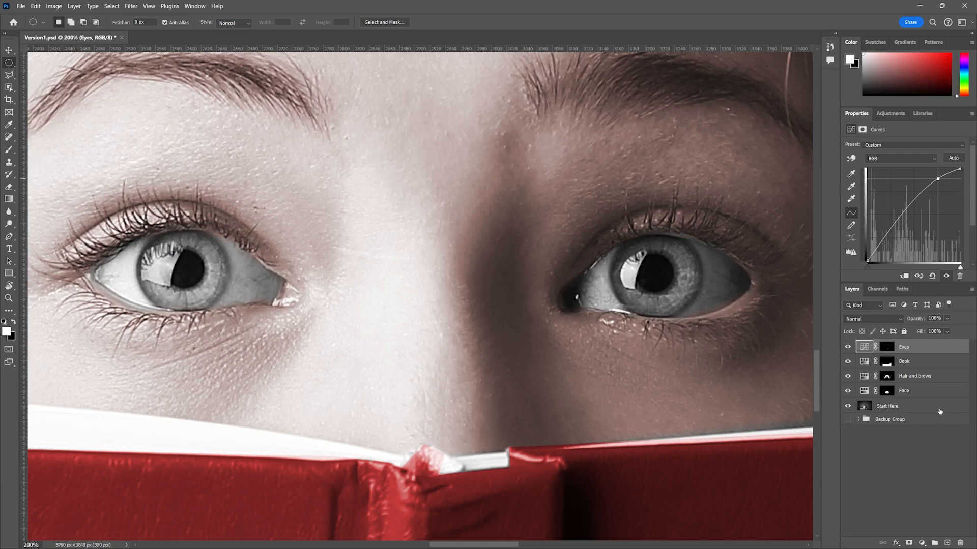
left_click(948, 447)
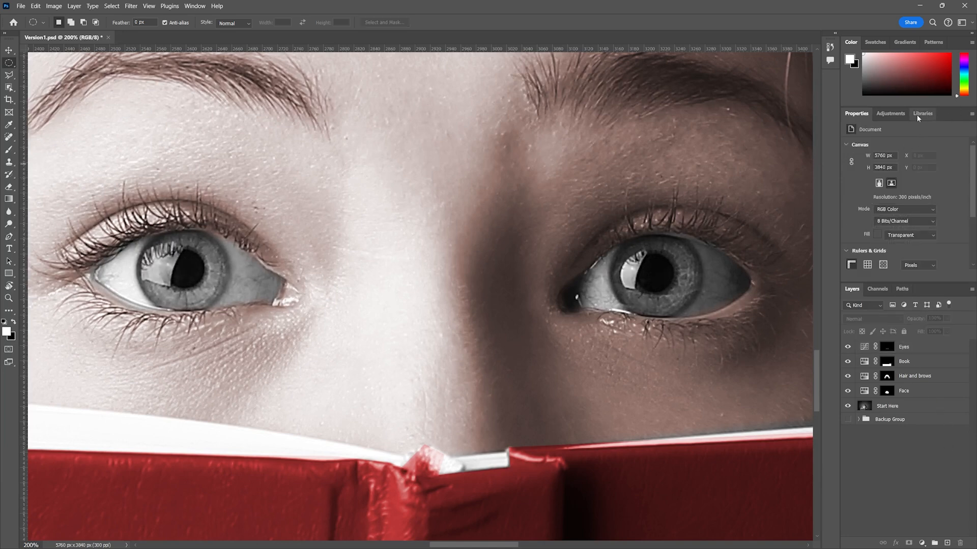
left_click(890, 114)
left_click(866, 354)
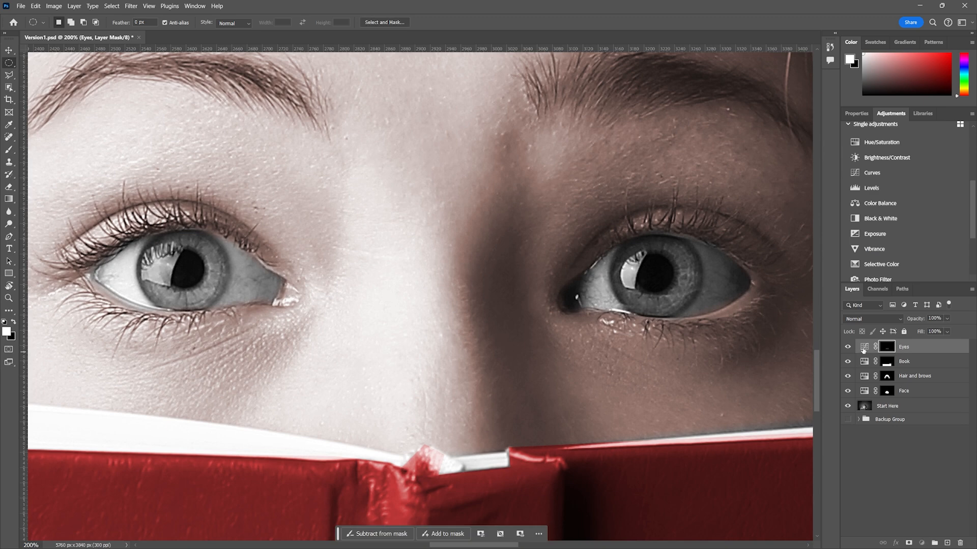
left_click(857, 113)
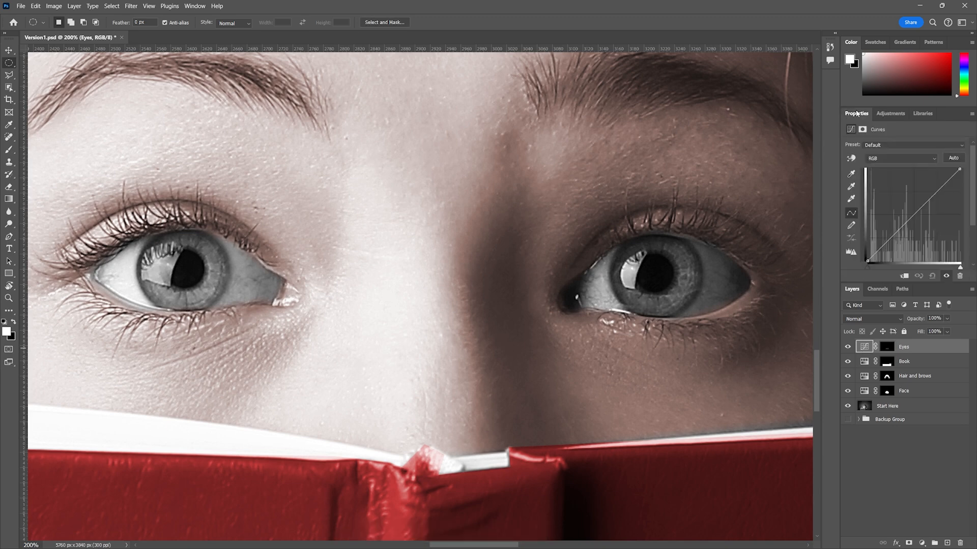
- Raise the upper part of the Eyes layer's Blue channel curve to tint the irises blue
left_click(883, 159)
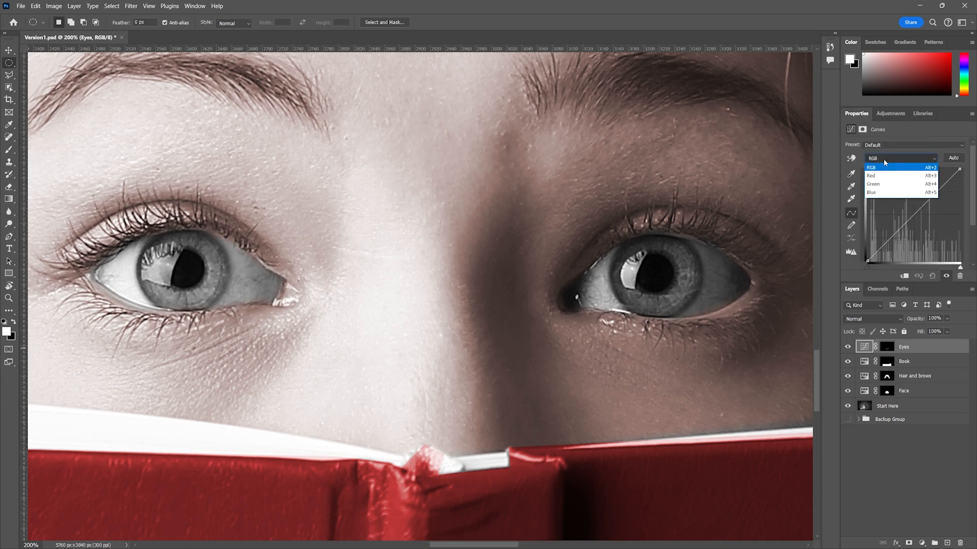
left_click(884, 194)
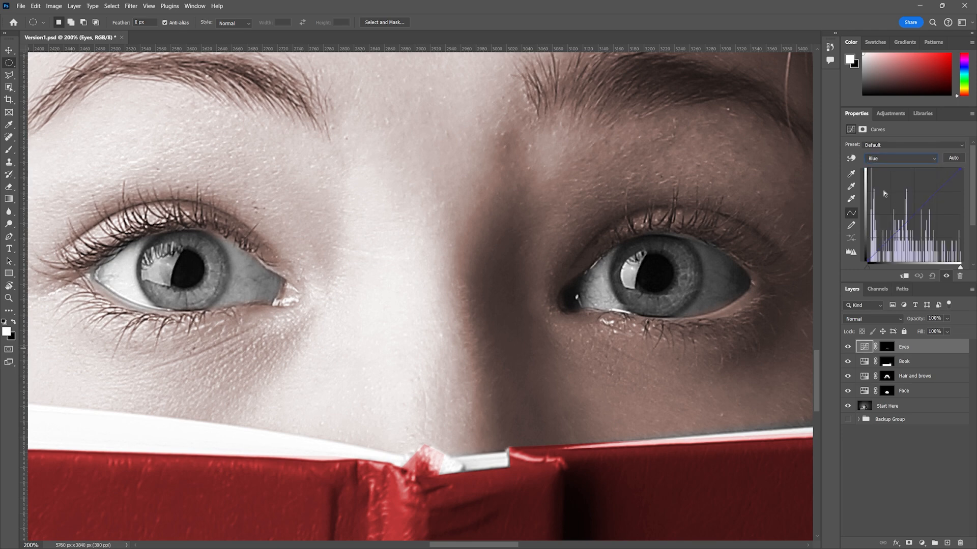
left_click(933, 196)
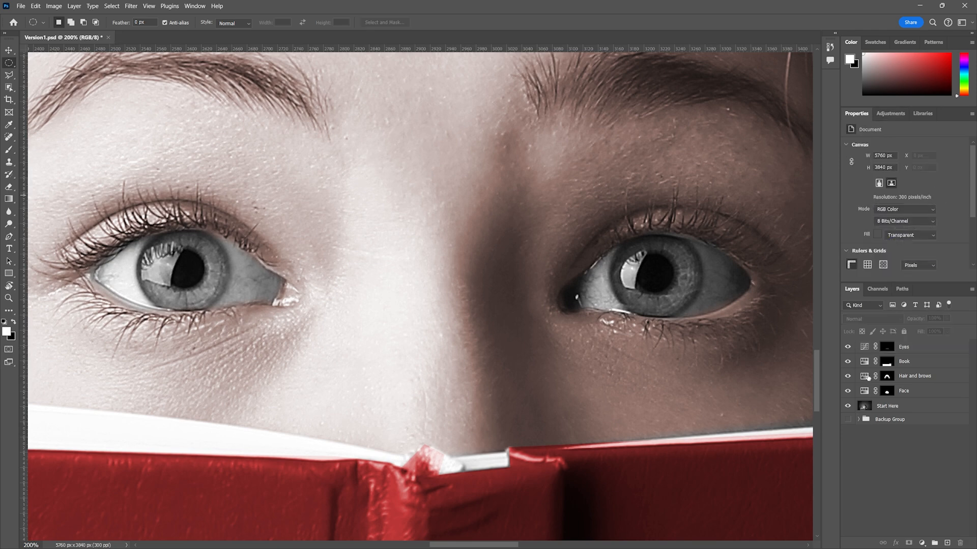
left_click(861, 350)
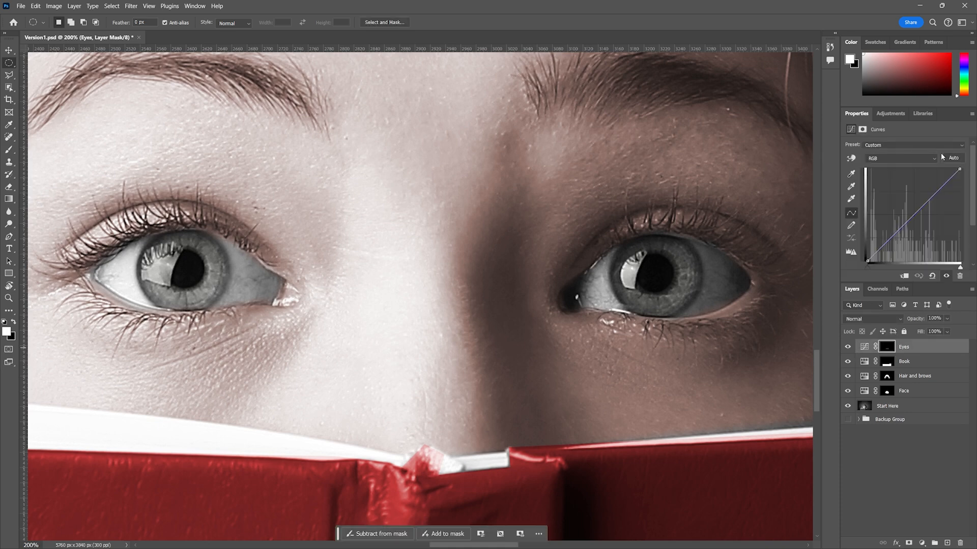
left_click(896, 161)
left_click(935, 194)
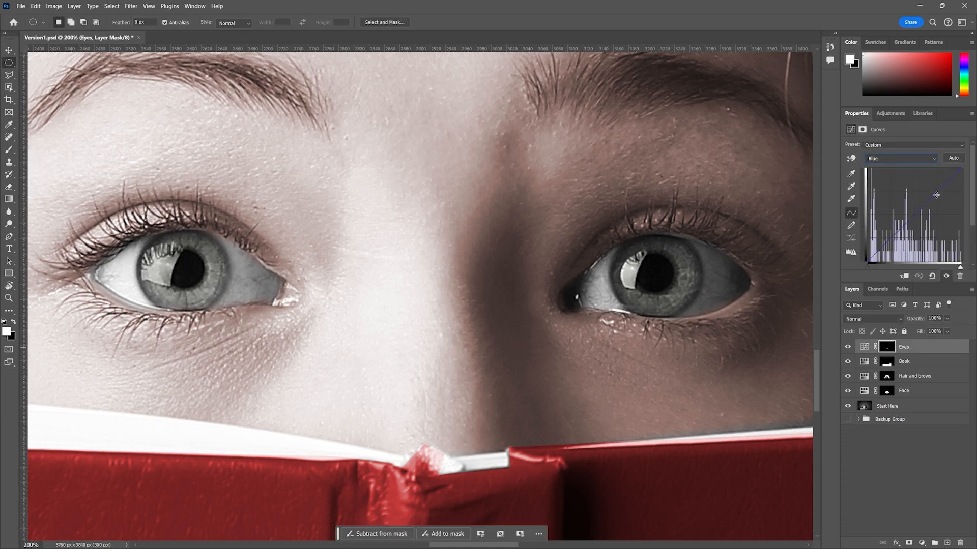
left_click_drag(934, 194, 930, 186)
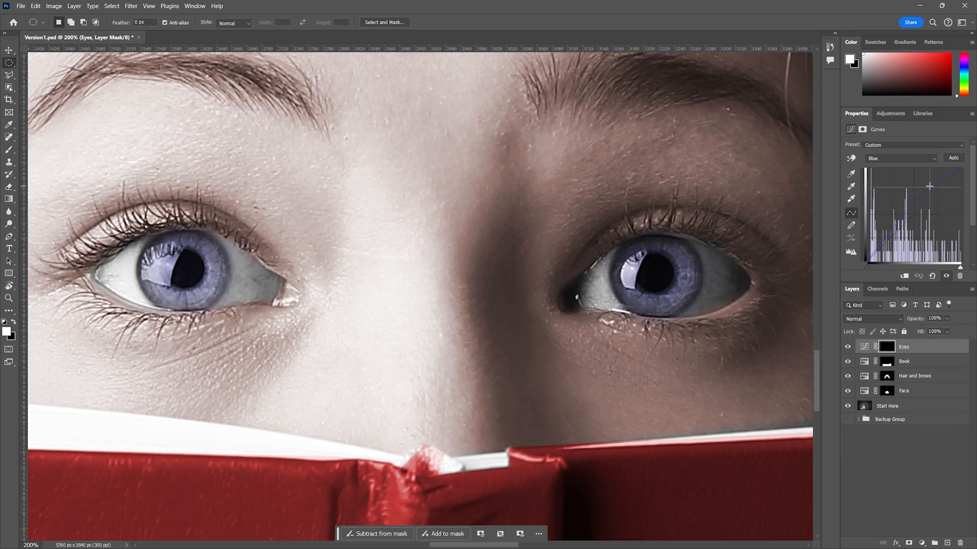
- Lower the shadows of the Blue curve and raise its highlights, giving greenish irises with bluish reflections
left_click(882, 239)
mouse_move(885, 241)
left_mouse_down()
mouse_move(891, 256)
mouse_move(882, 227)
left_mouse_up()
key("ctrl+z")
mouse_move(934, 188)
left_mouse_down()
mouse_move(903, 172)
mouse_move(930, 229)
mouse_move(915, 198)
mouse_move(926, 212)
mouse_move(934, 191)
left_mouse_up()
left_click_drag(889, 235, 899, 237)
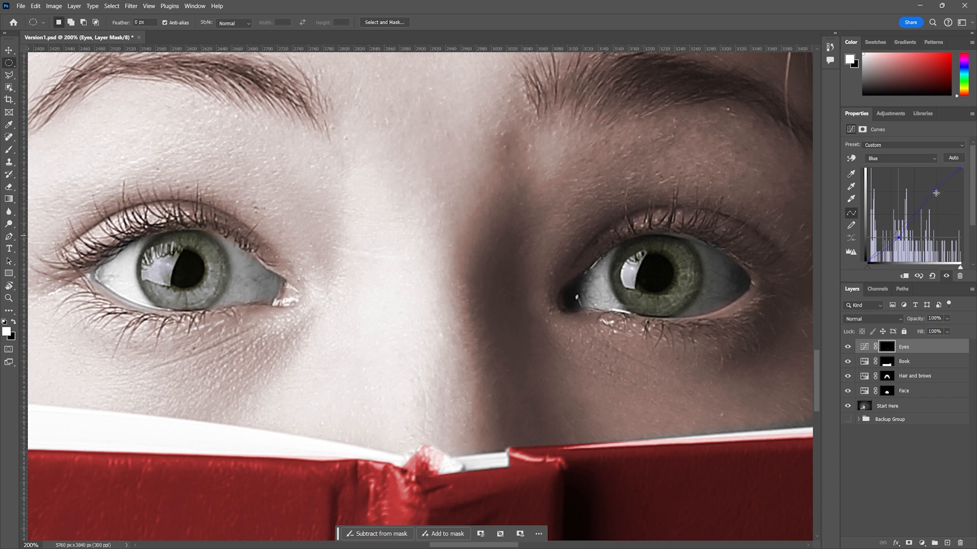
left_click_drag(933, 190, 929, 184)
- Brighten the irises slightly with a midtone point on the RGB curve, and add highlight and shadow points to the Green curve
key("z")
left_click(905, 161)
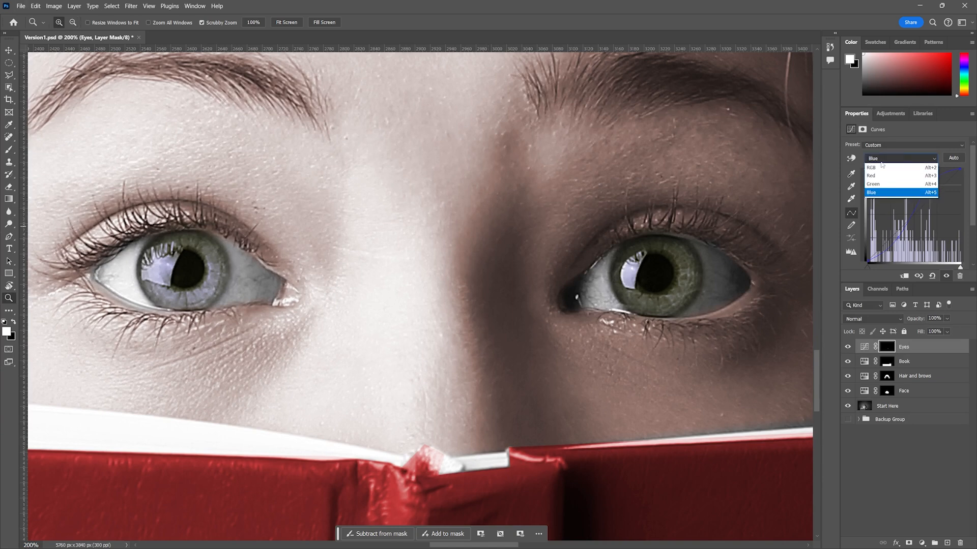
left_click(879, 168)
mouse_move(910, 219)
left_mouse_down()
mouse_move(906, 202)
mouse_move(907, 213)
left_mouse_up()
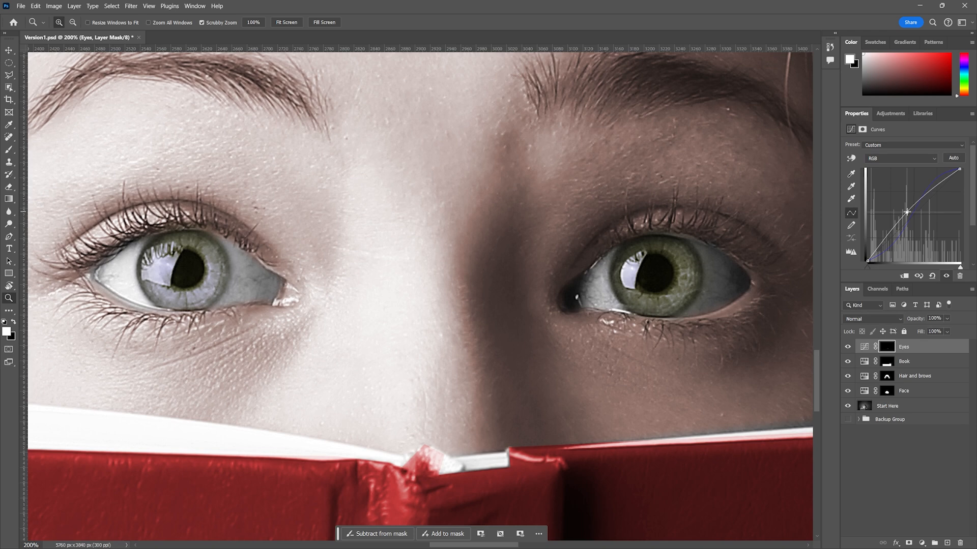
left_click(905, 162)
left_click(905, 184)
left_click_drag(914, 213, 939, 190)
left_click_drag(886, 244, 885, 243)
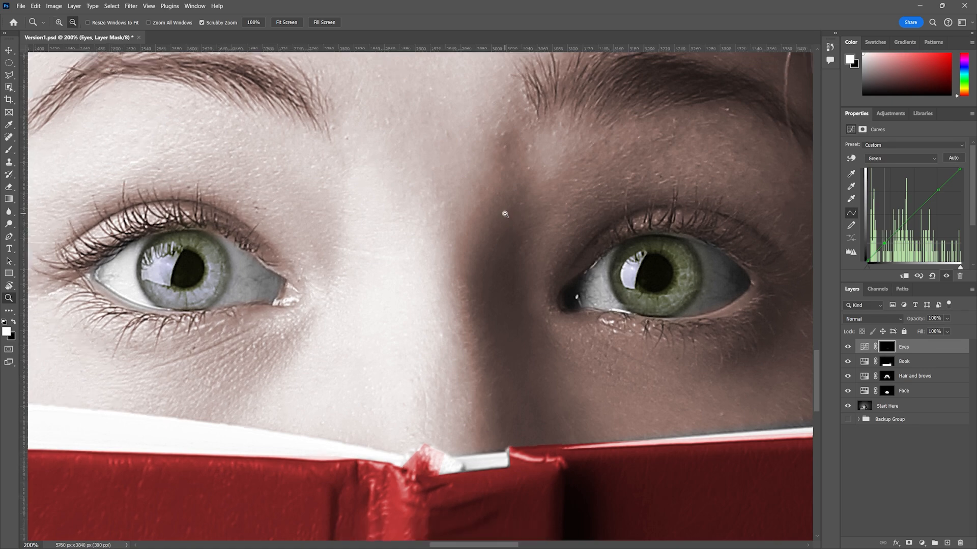
- Try selecting the dark backdrop around the girl with the Quick Selection tool, and deselect it
left_click(505, 214, "alt")
left_click(505, 214, "alt")
left_click(505, 213, "alt")
left_click(505, 214, "alt")
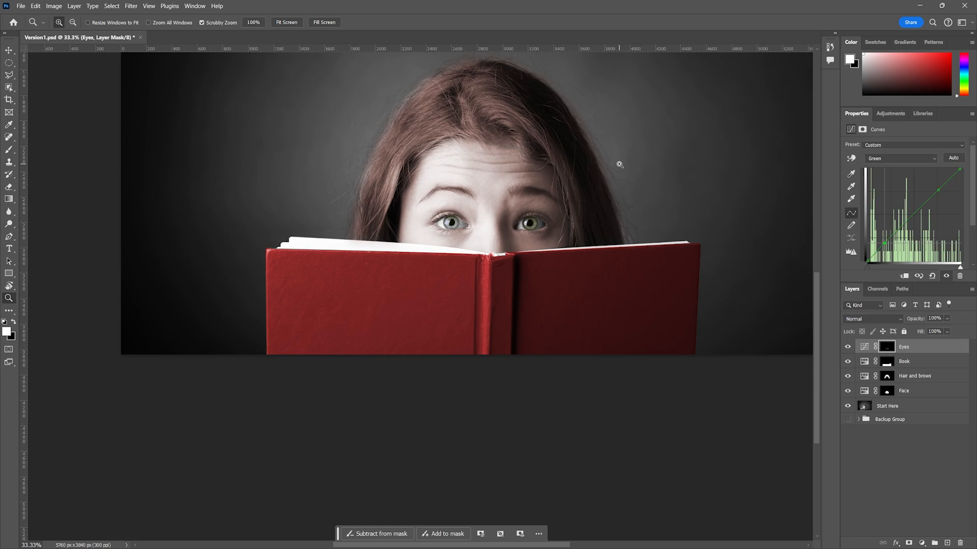
left_click_drag(590, 128, 562, 351)
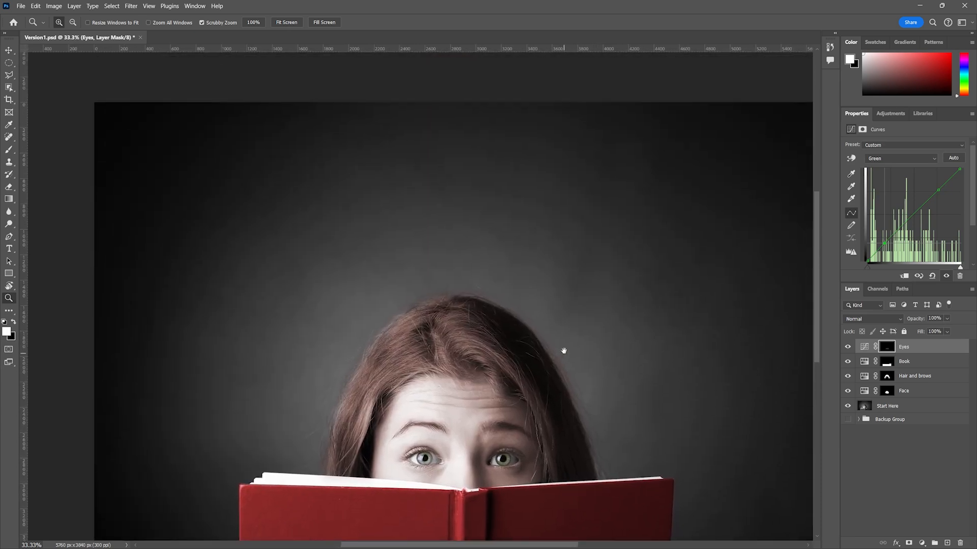
left_click_drag(709, 289, 711, 235)
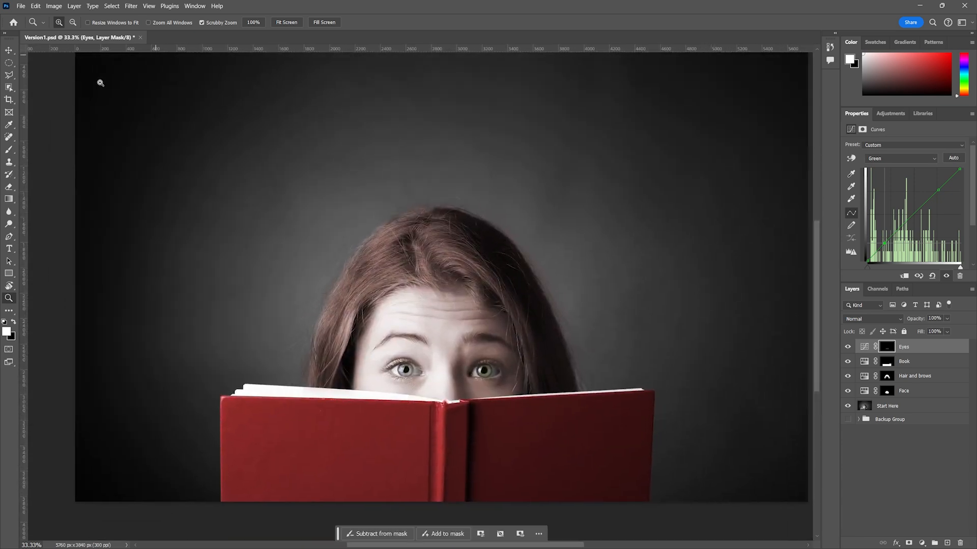
left_click(8, 87)
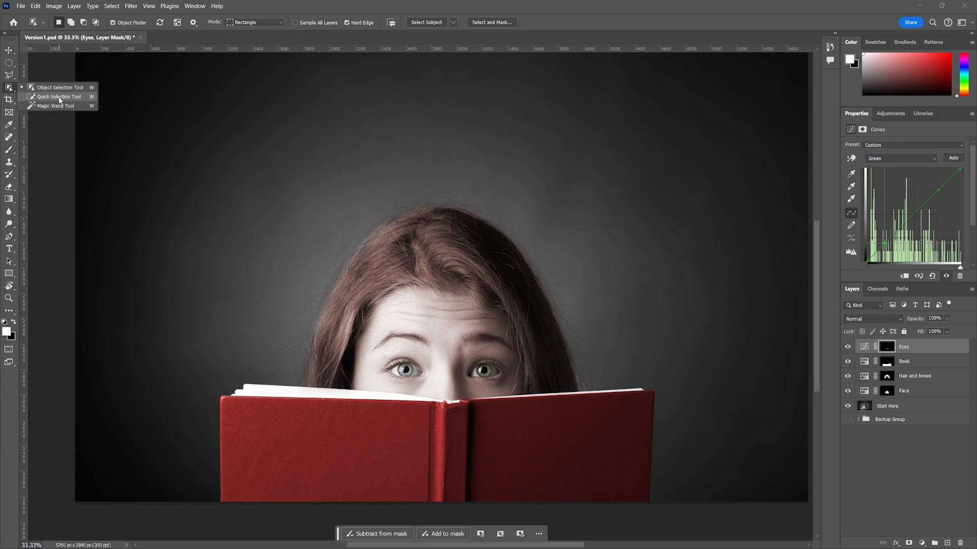
left_click(57, 97)
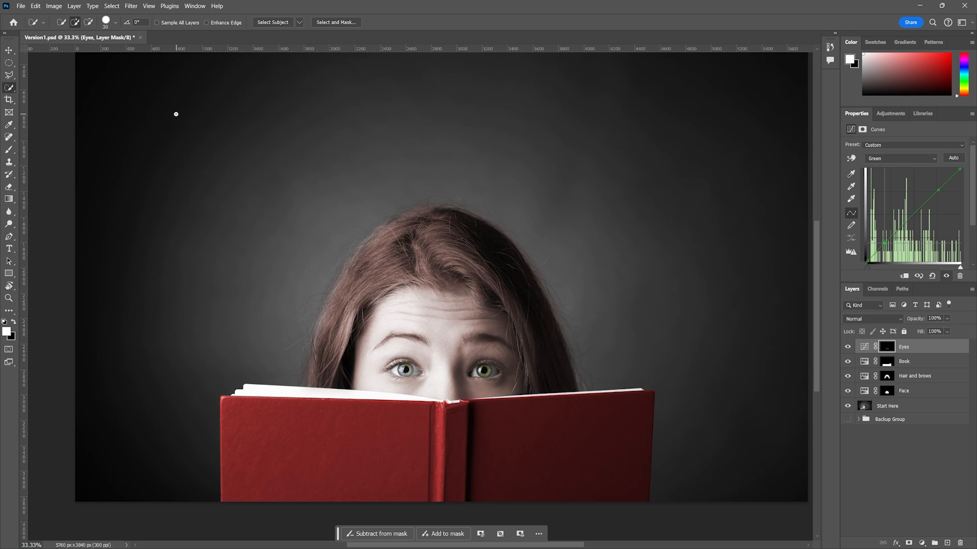
mouse_move(211, 153)
left_mouse_down()
mouse_move(286, 162)
mouse_move(396, 112)
mouse_move(631, 111)
left_mouse_up()
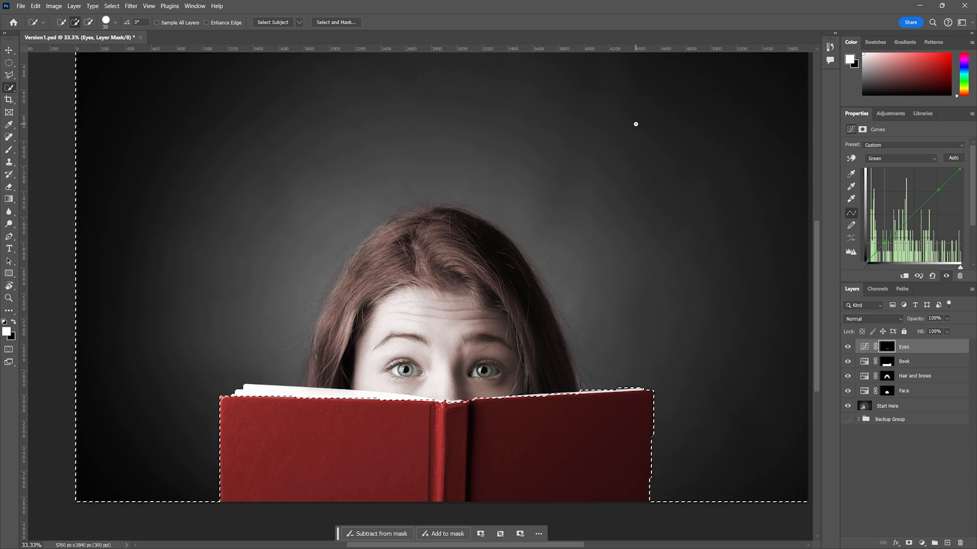
key("ctrl+d")
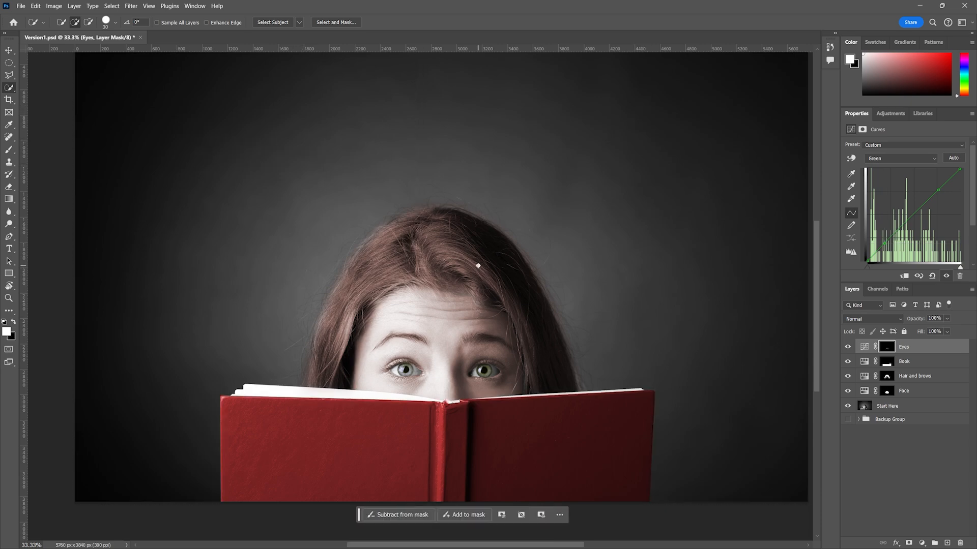
- Try the Object Selection tool with a rectangle about 937 by 1006 px on the empty backdrop, and discard the selection
left_click(9, 87)
left_click(46, 87)
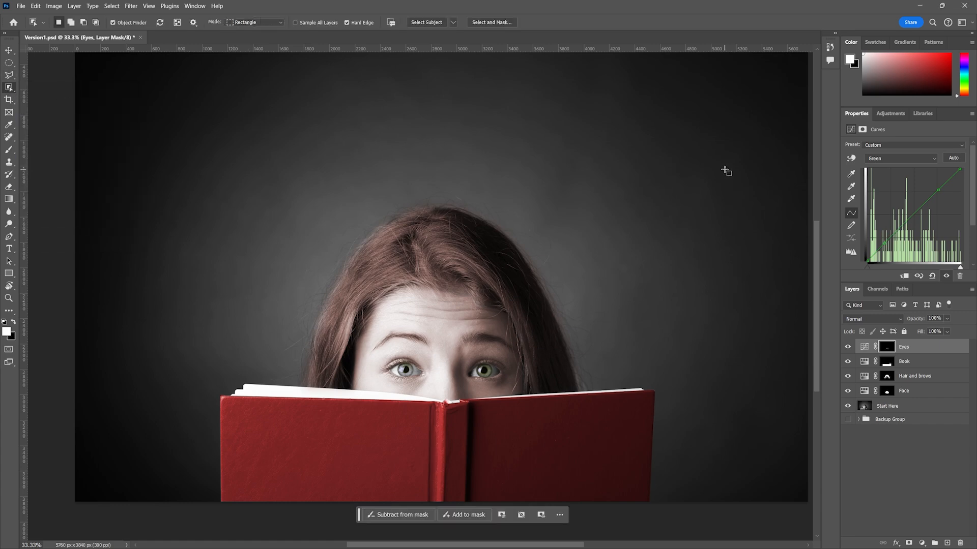
left_click_drag(572, 105, 697, 238)
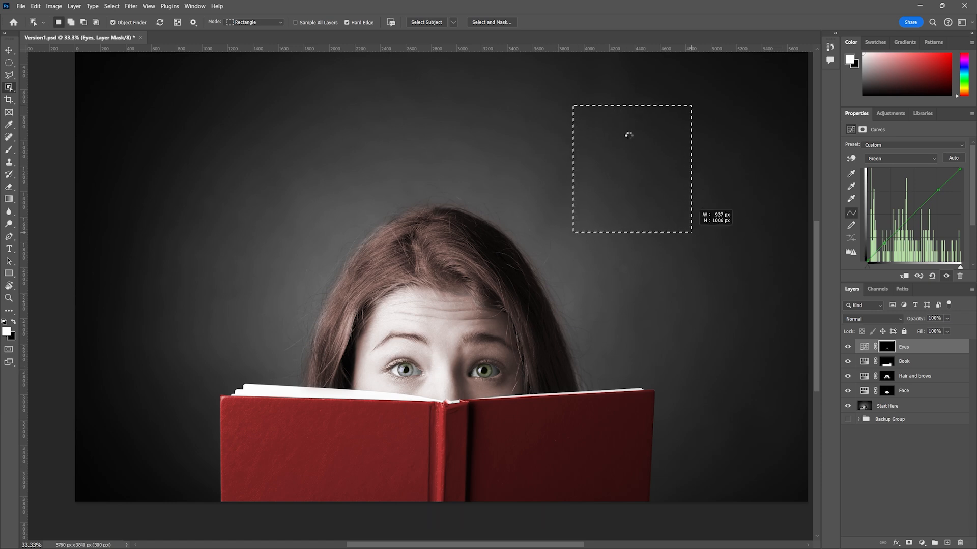
left_click(513, 214)
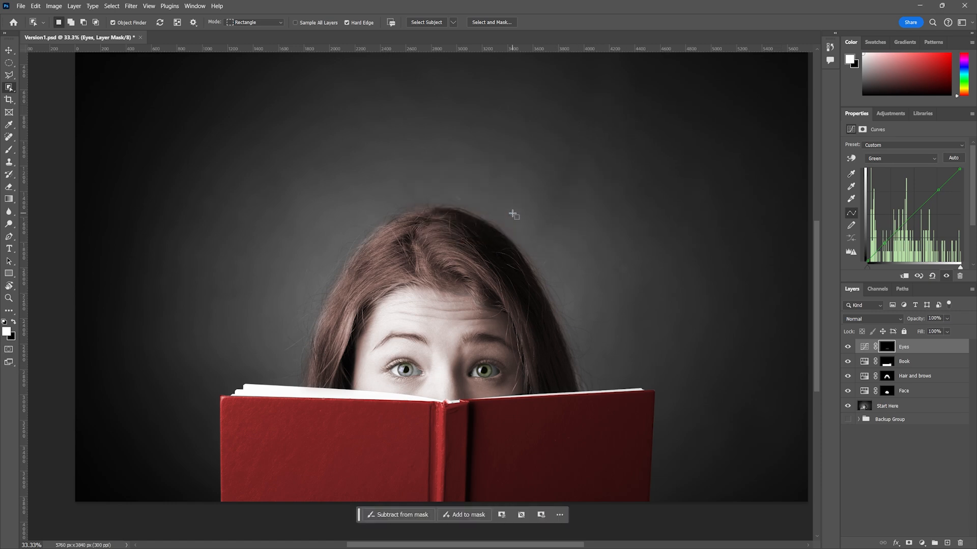
- Review the masks of the Book, Face and Eyes adjustment layers, and activate the Object Selection tool
left_click(12, 78)
left_click(55, 76)
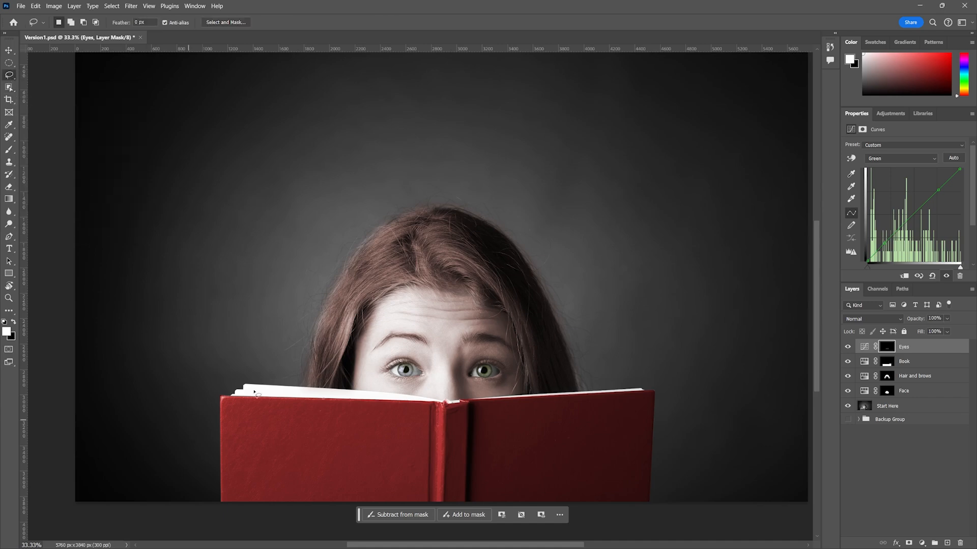
left_click(888, 362)
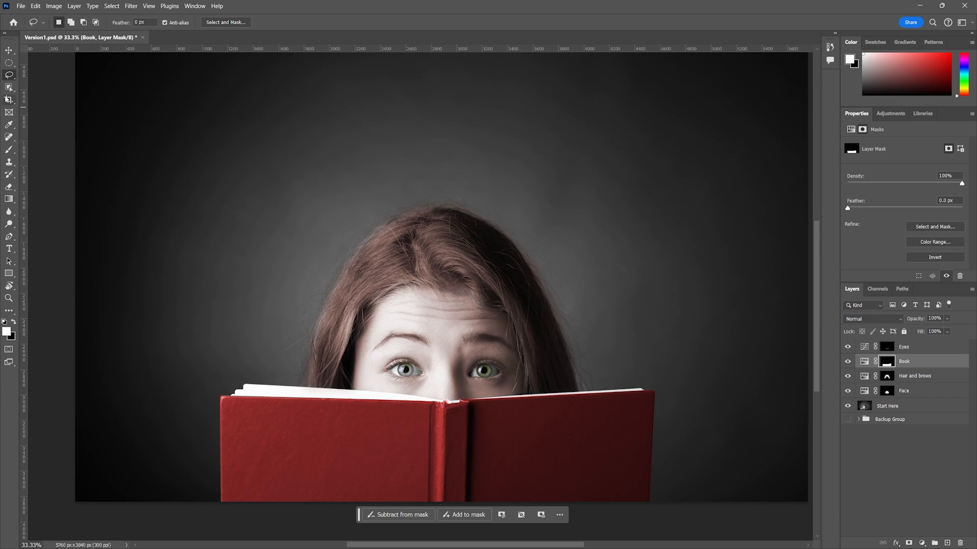
left_click(901, 377)
left_click(887, 392)
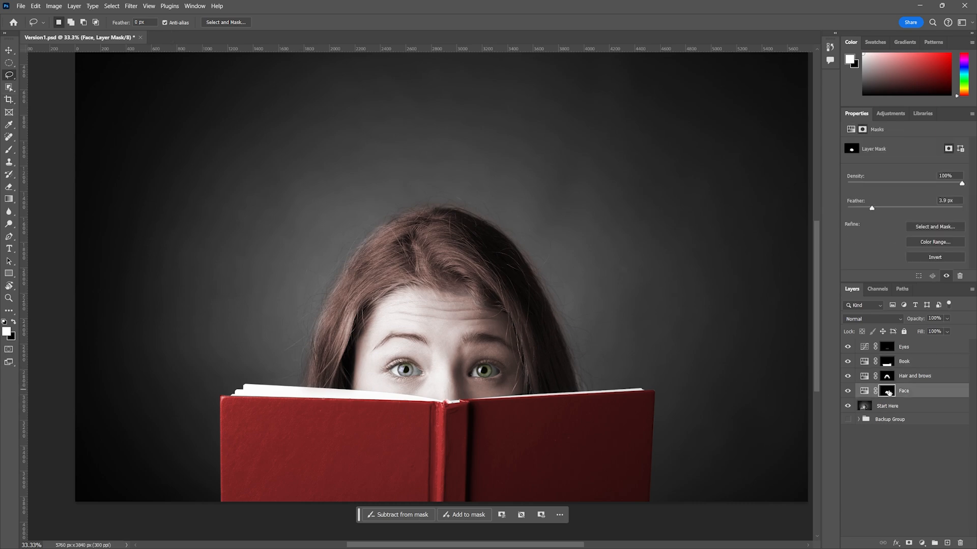
left_click(887, 352)
left_click(10, 87)
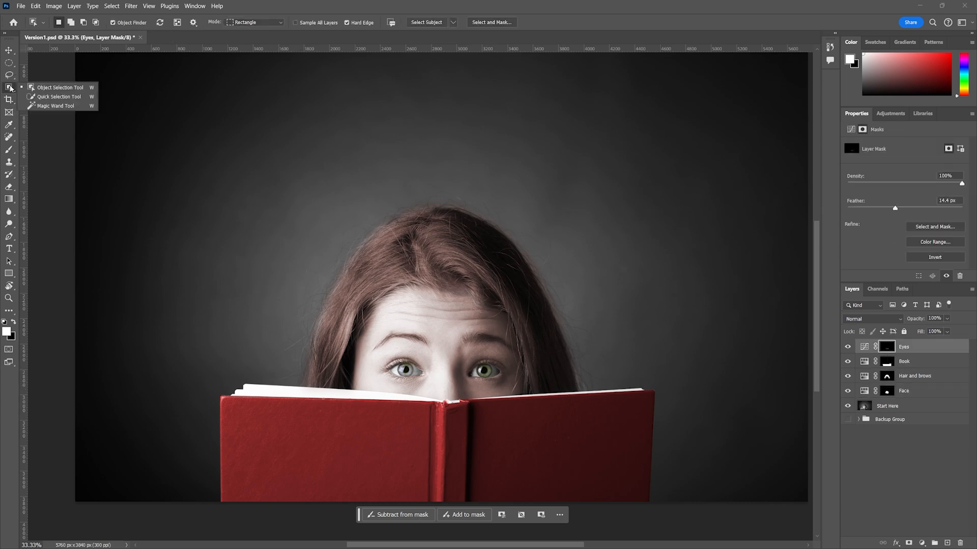
left_click(76, 88)
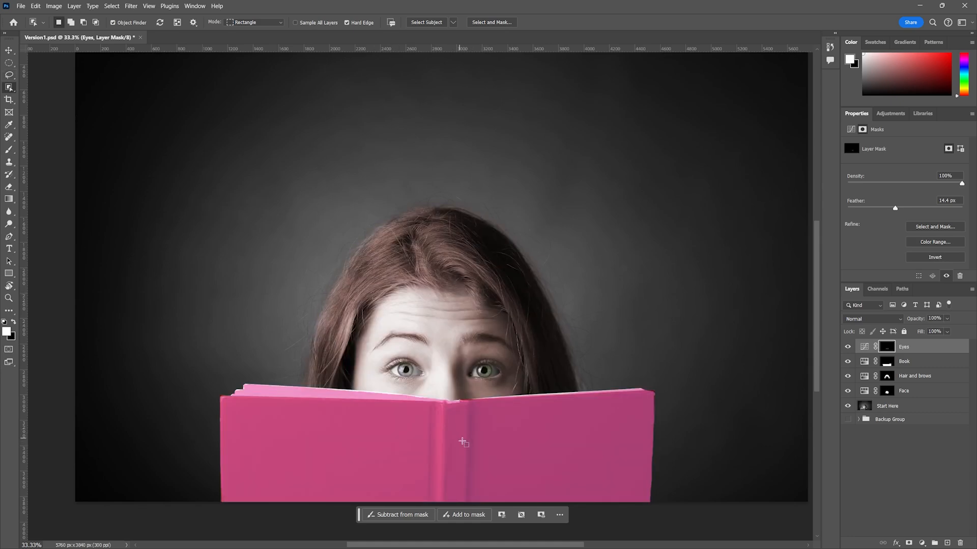
- Select the girl's head with the Object Selection tool, and add the whole book to the selection
left_click(452, 291)
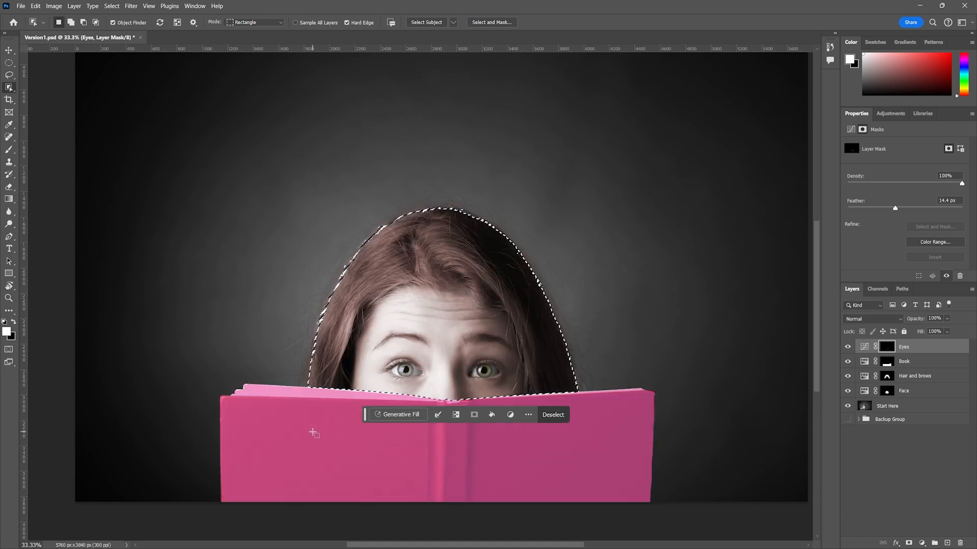
key("shift")
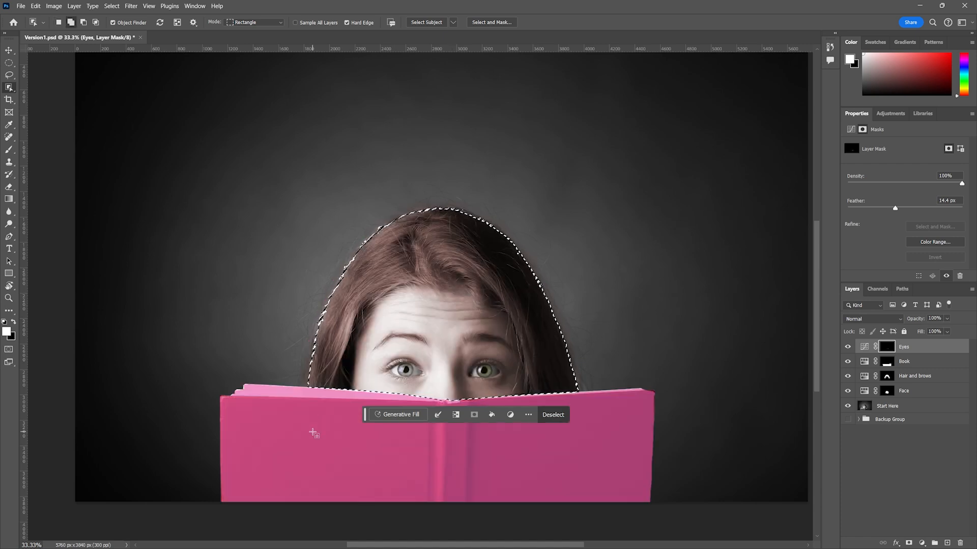
left_click(313, 433, "shift")
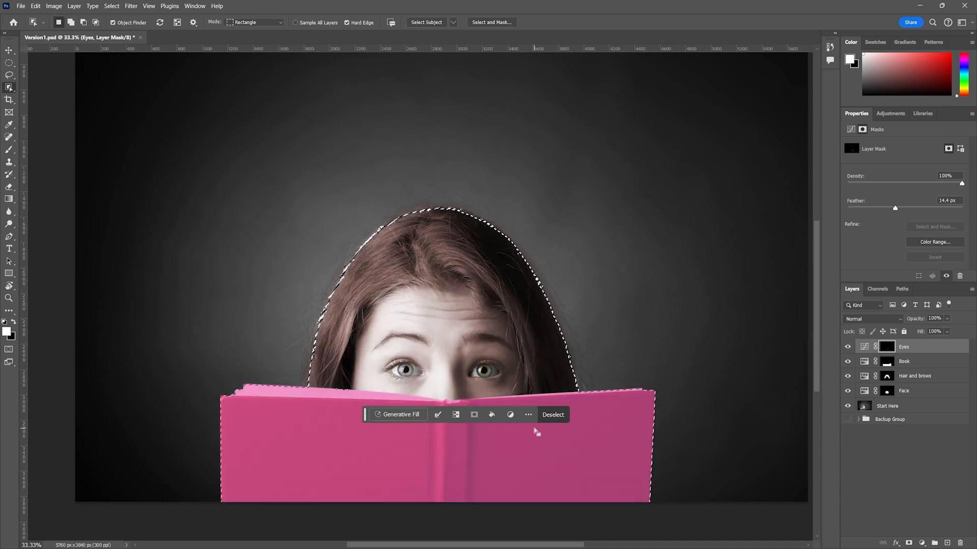
- Activate the Start Here layer and invert the selection so that it covers the backdrop
left_click(899, 406)
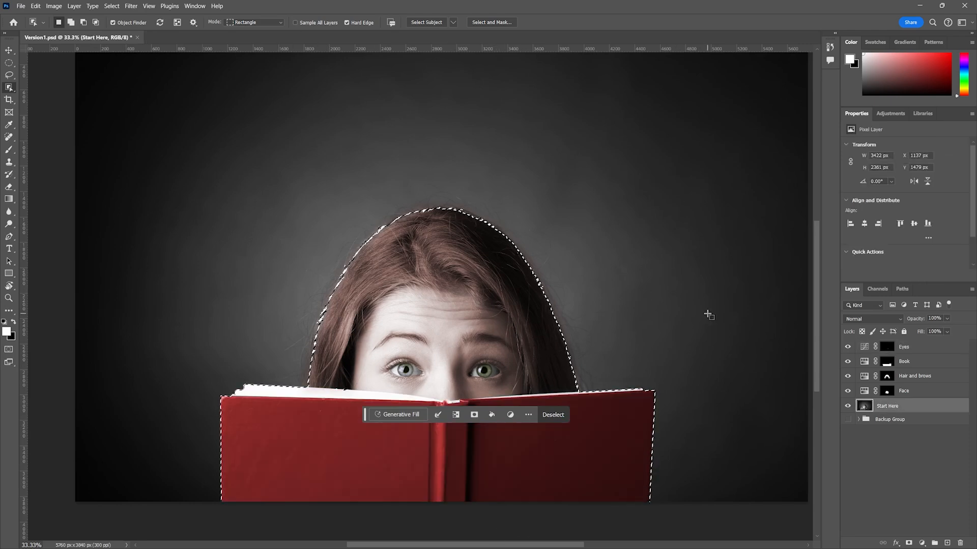
left_click(131, 6)
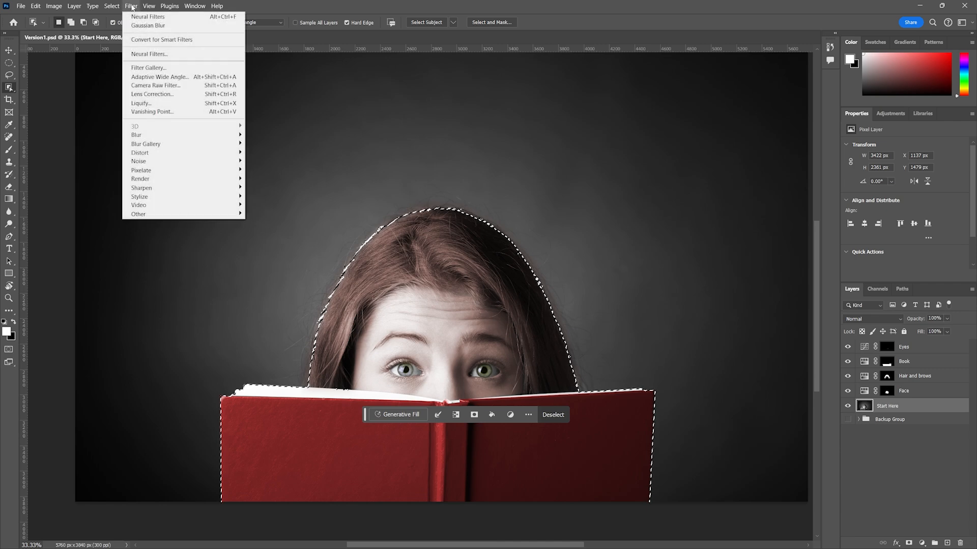
mouse_move(112, 6)
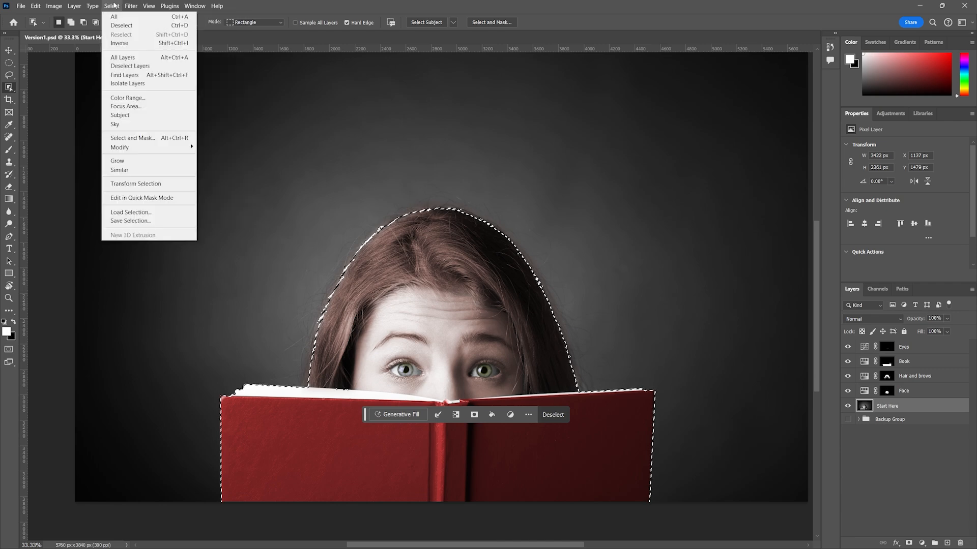
left_click(123, 43)
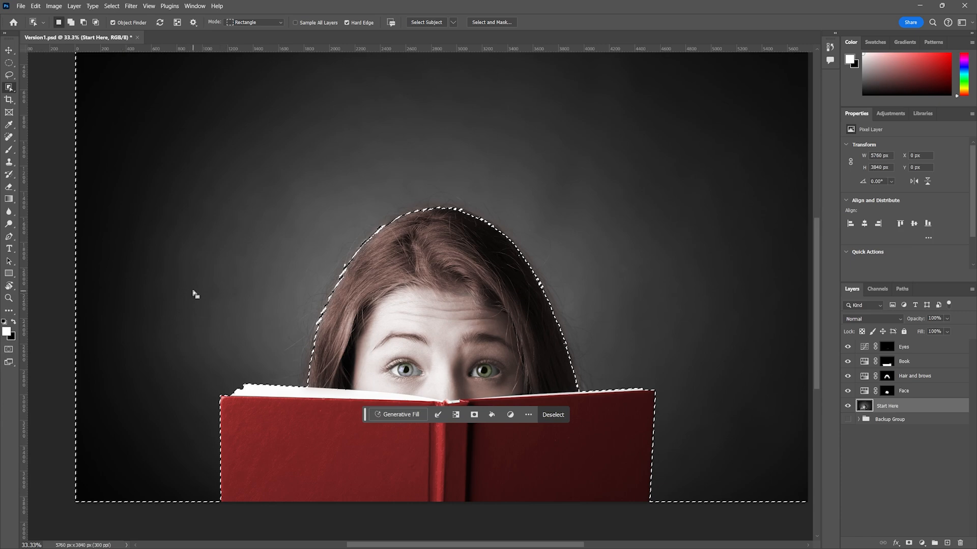
scroll(193, 290, "up", 2)
scroll(771, 414, "down", 2)
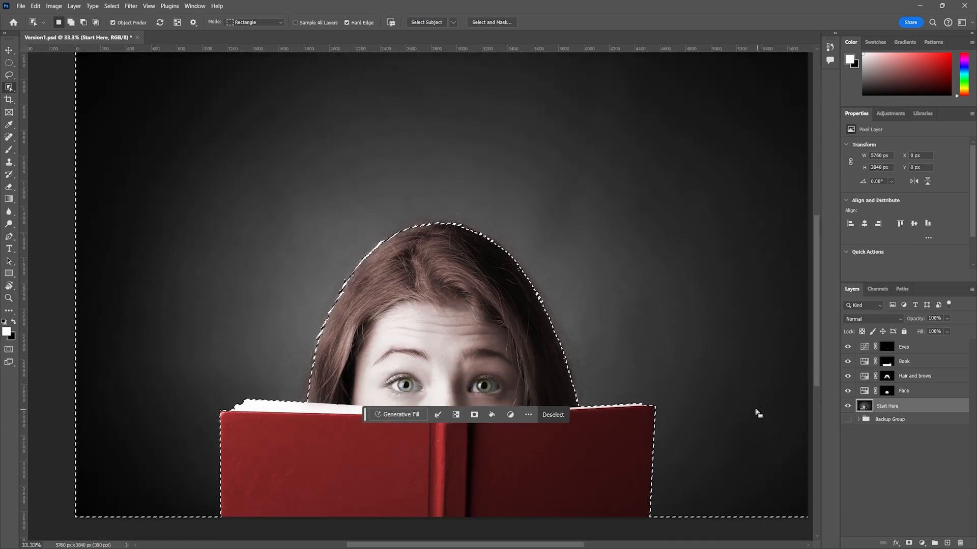
- Add a Curves adjustment layer for the selected backdrop, raise the Blue curve above its midpoint, and anchor its shadows
left_click(892, 115)
scroll(885, 224, "down", 3)
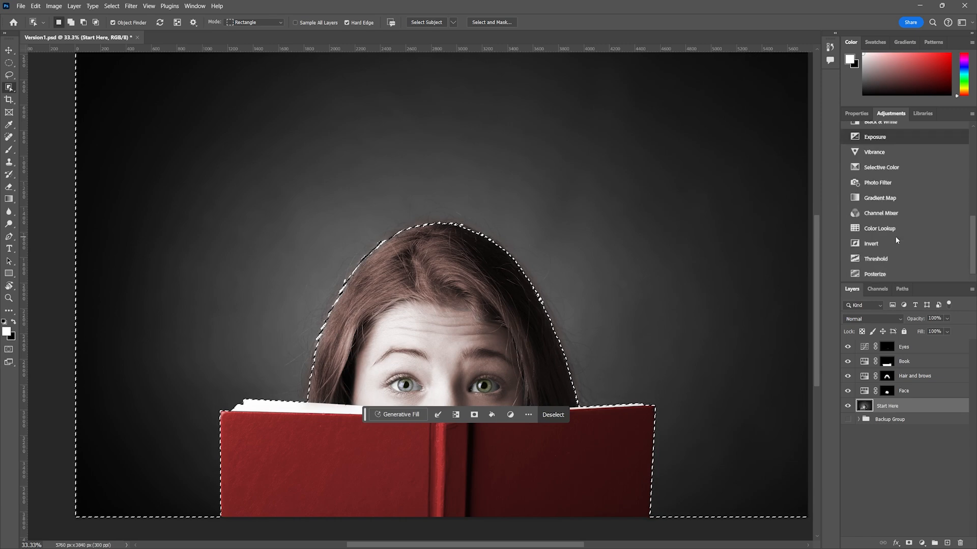
scroll(891, 229, "up", 3)
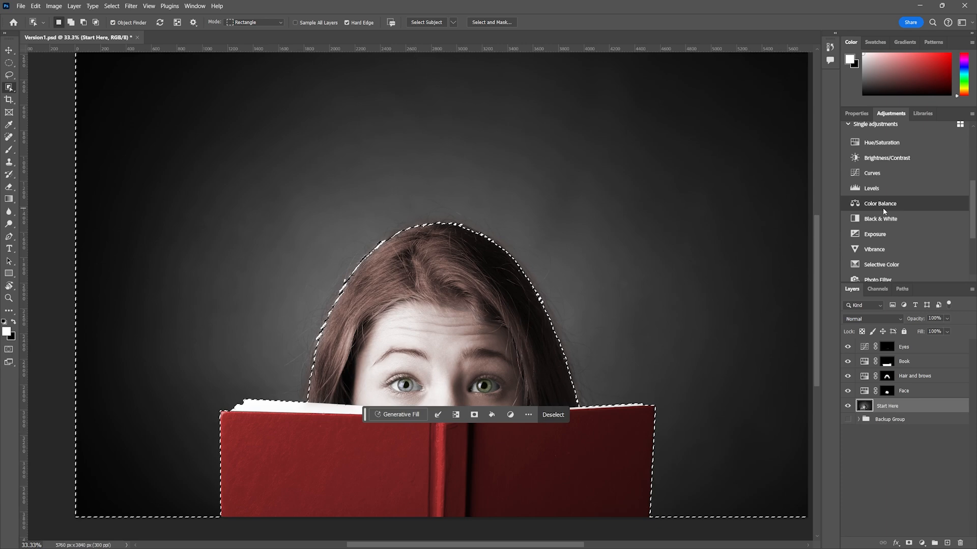
left_click(865, 173)
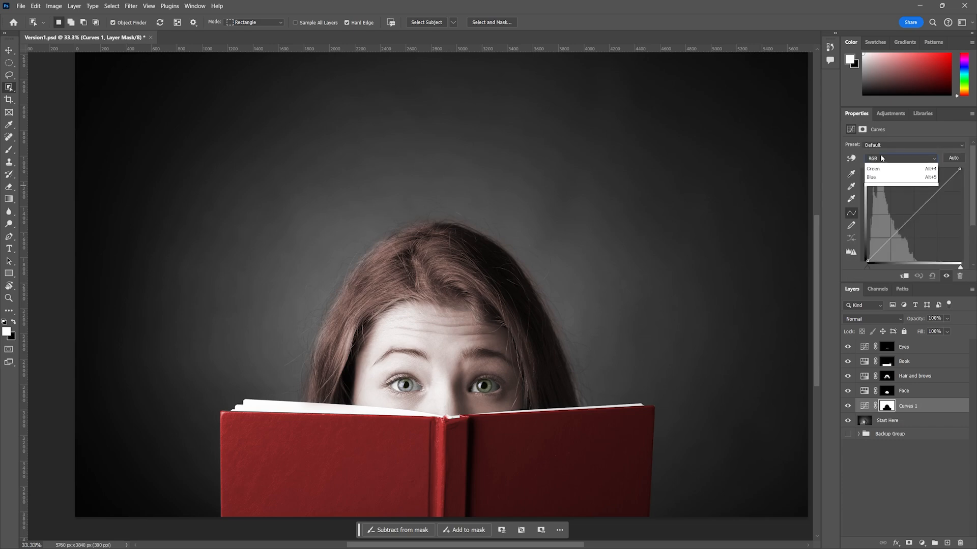
left_click(883, 158)
left_click(885, 192)
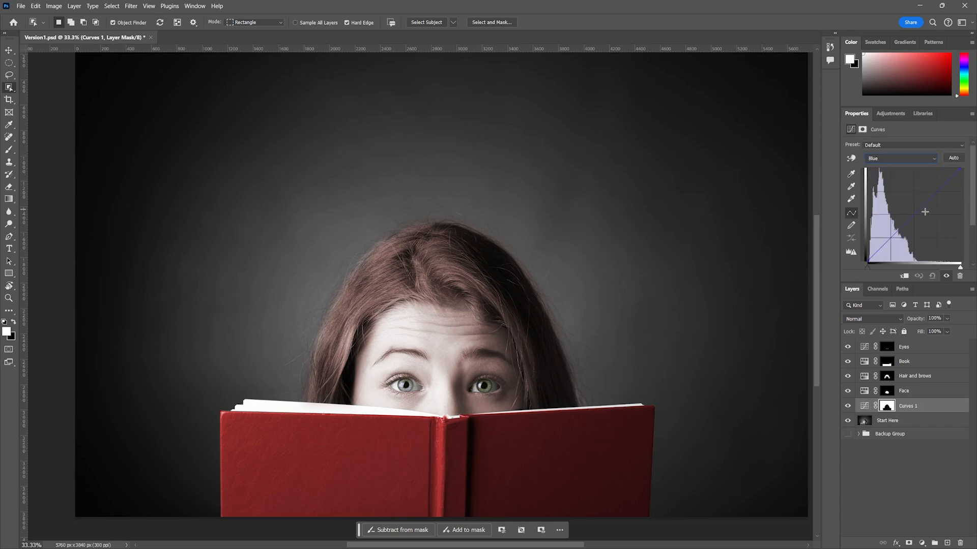
left_click_drag(922, 205, 917, 204)
mouse_move(884, 240)
left_mouse_down()
mouse_move(886, 254)
mouse_move(886, 241)
left_mouse_up()
- Raise the upper part of the backdrop's Red curve, and anchor its shadows with a second point
left_click(899, 158)
left_click(887, 174)
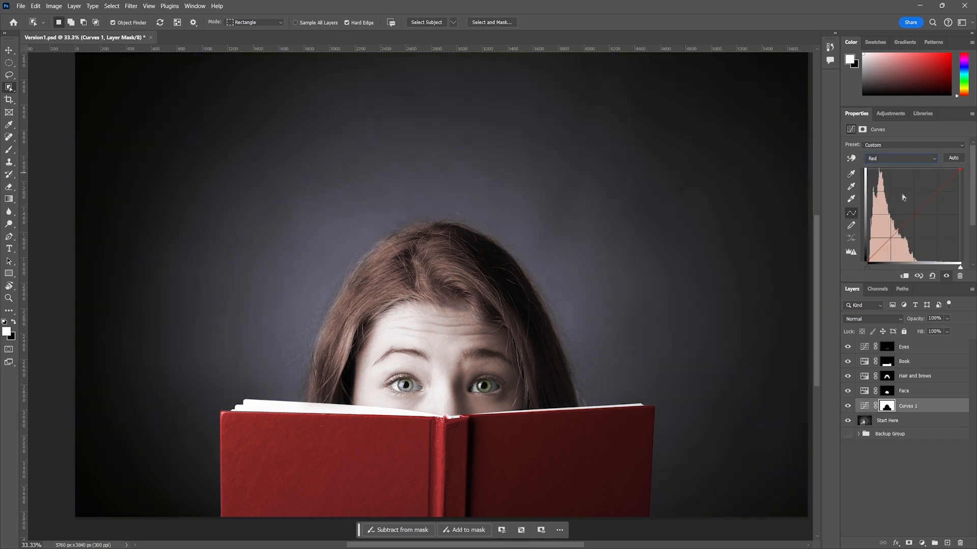
left_click_drag(927, 199, 924, 194)
left_click_drag(894, 229, 896, 232)
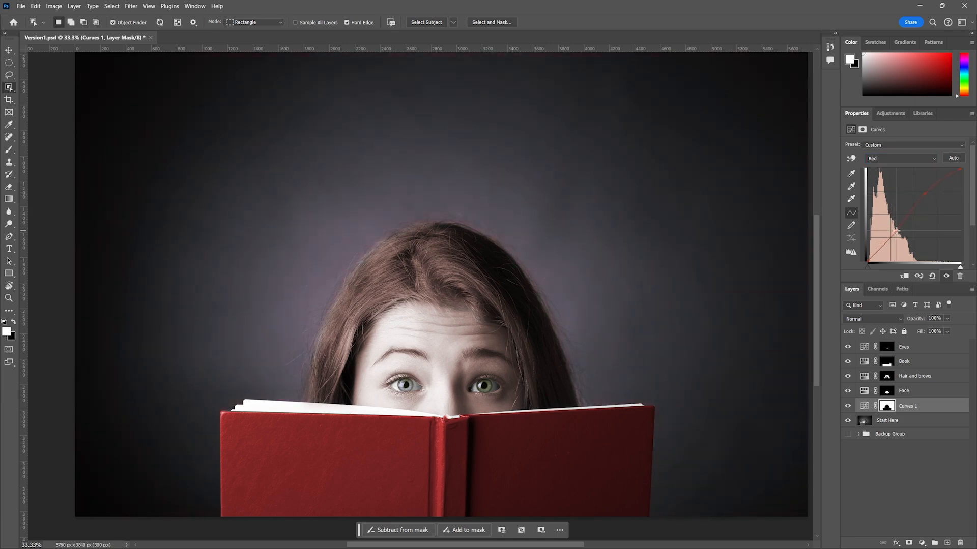
- Add highlight and shadow points to the backdrop's RGB curve, lower the highlights, and ease them back to the diagonal
left_click(892, 164)
left_click(881, 165)
left_click_drag(922, 206, 929, 207)
mouse_move(887, 244)
left_mouse_down()
mouse_move(884, 232)
mouse_move(886, 244)
left_mouse_up()
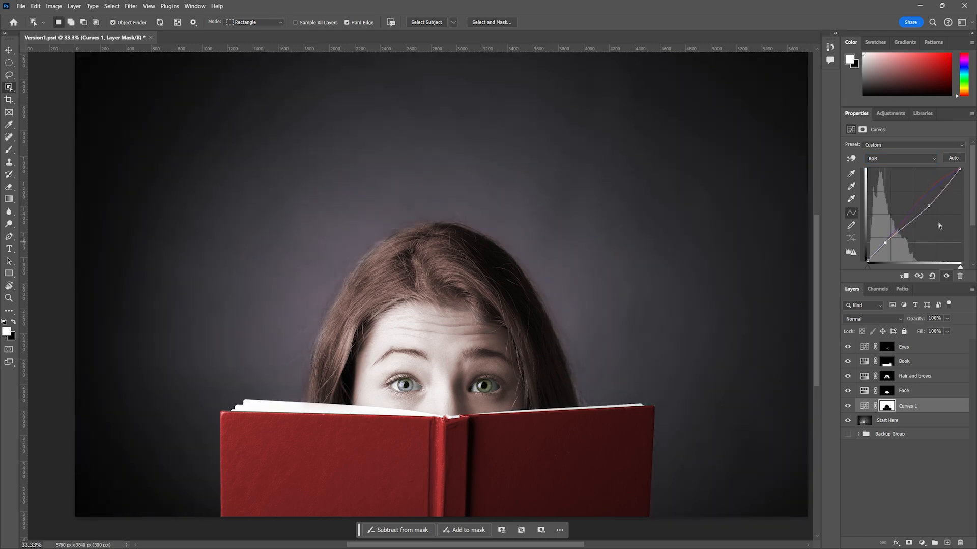
left_click_drag(929, 207, 926, 202)
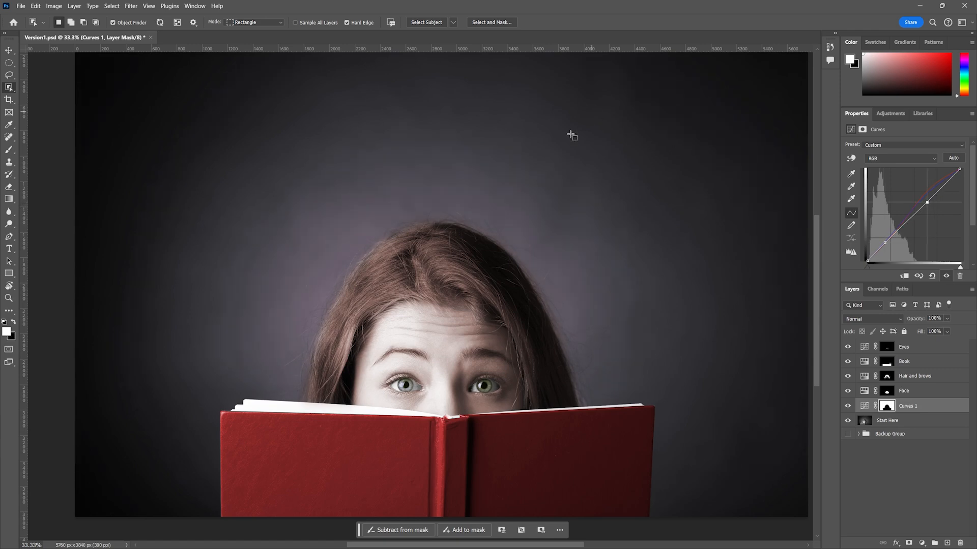
- Rename the backdrop's Curves adjustment layer as BG
key("ctrl+space")
key("ctrl+space")
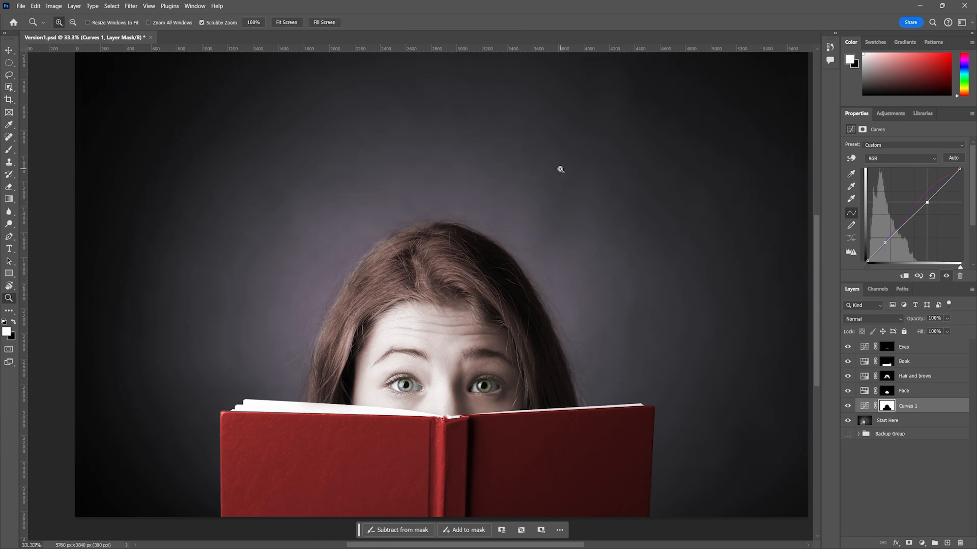
left_click(559, 169, "ctrl+alt")
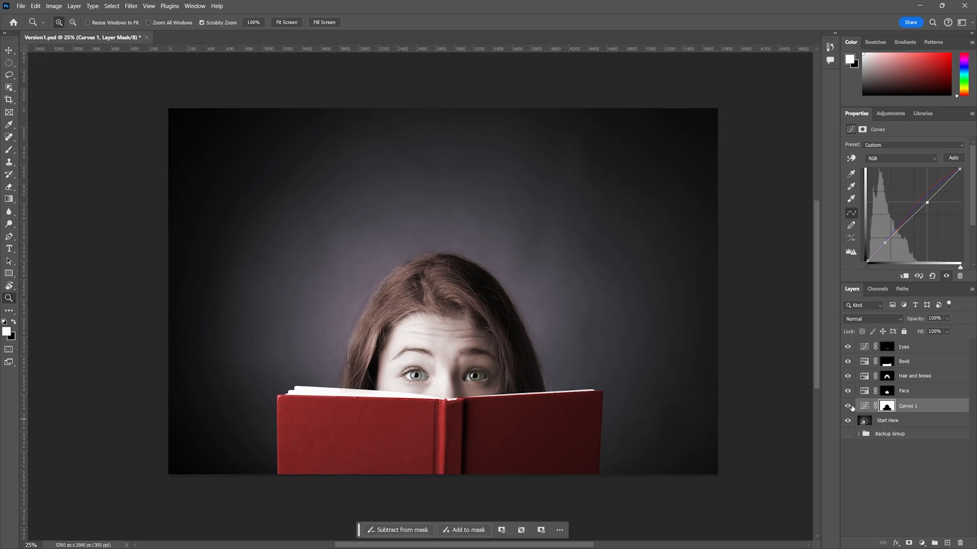
double_click(902, 406)
type("BG")
key("Return")
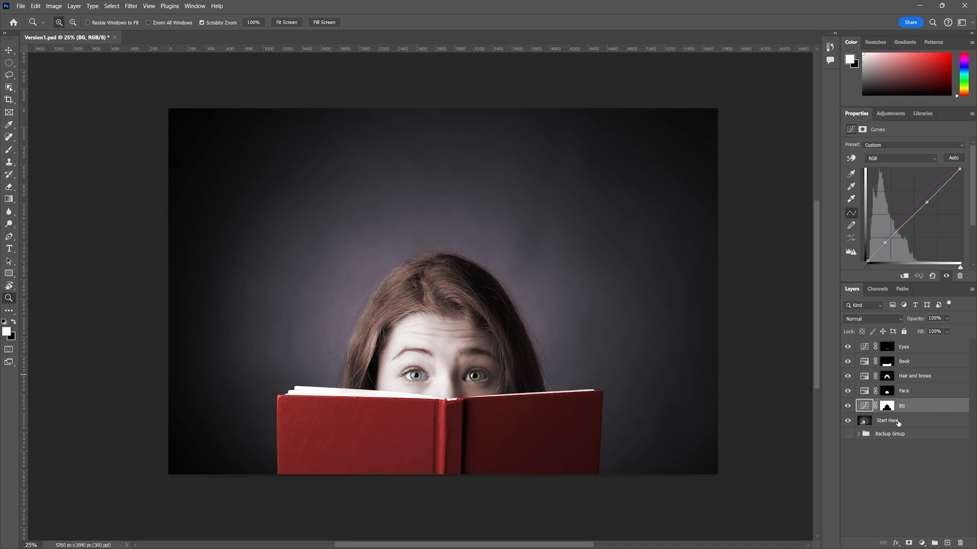
- Load the BG layer's mask as a selection, and add a Hue/Saturation layer with Colorize on, hue 0 and saturation 25
left_click_drag(886, 408, 887, 410)
left_click(887, 410, "ctrl")
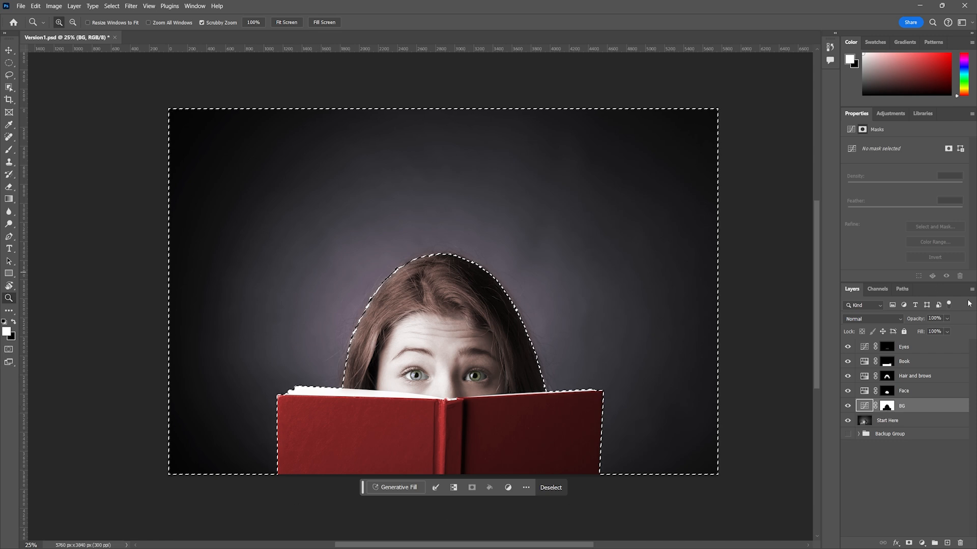
left_click(891, 114)
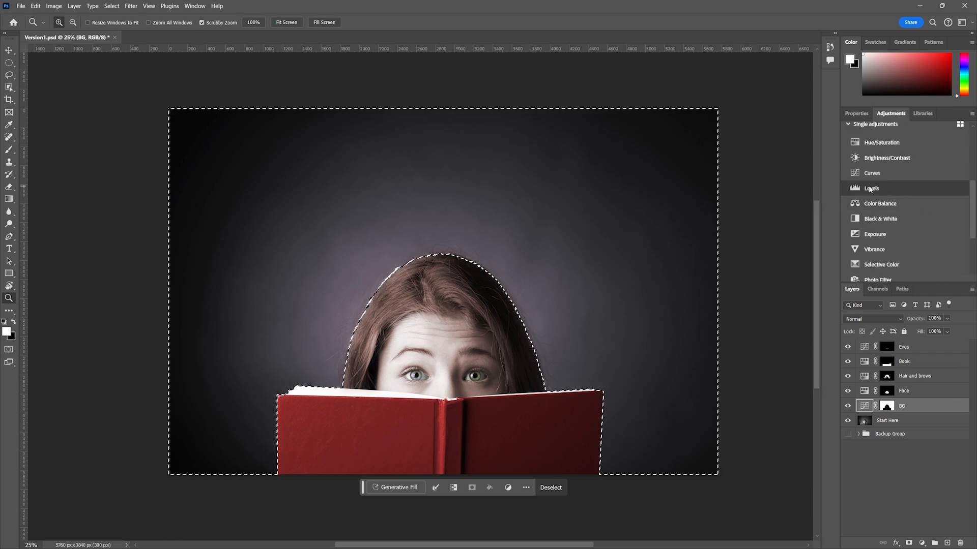
left_click(881, 144)
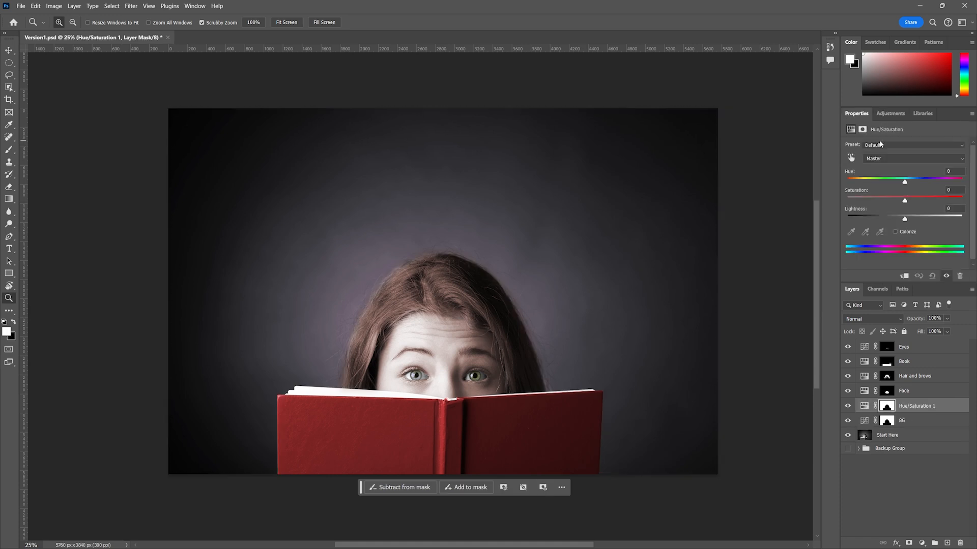
left_click_drag(904, 181, 844, 183)
left_click(905, 232)
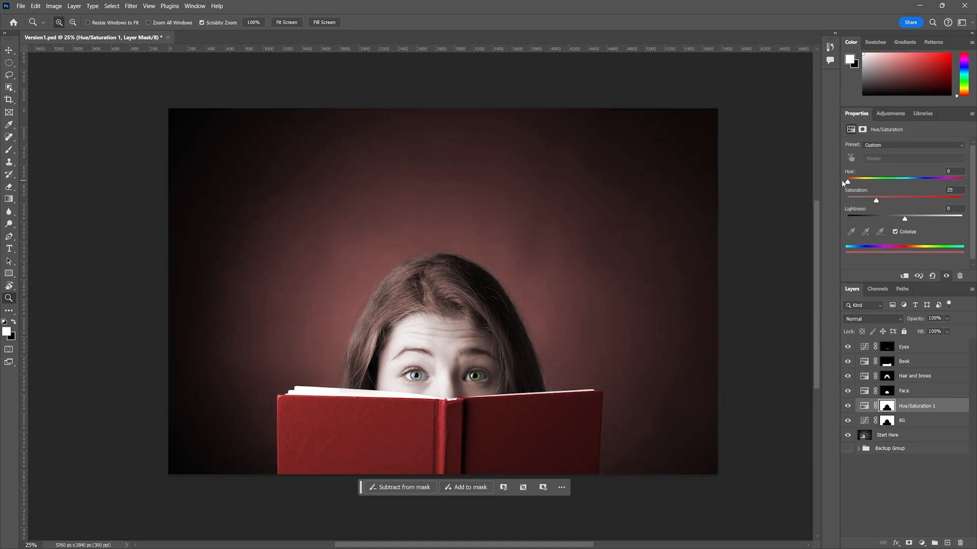
- Paint black on the Hue/Saturation 1 mask over the outer backdrop, using a 1300 px brush at 53% opacity
left_click(887, 407)
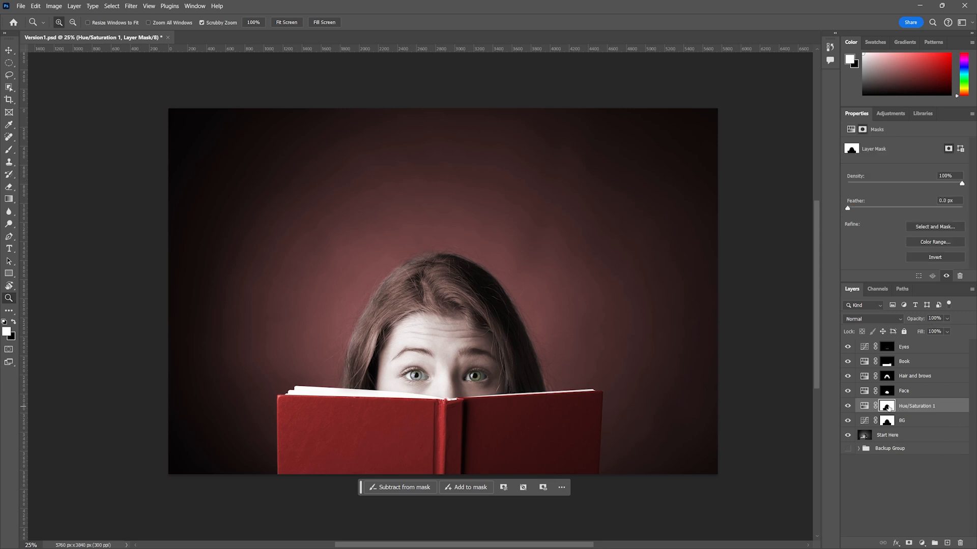
key("b")
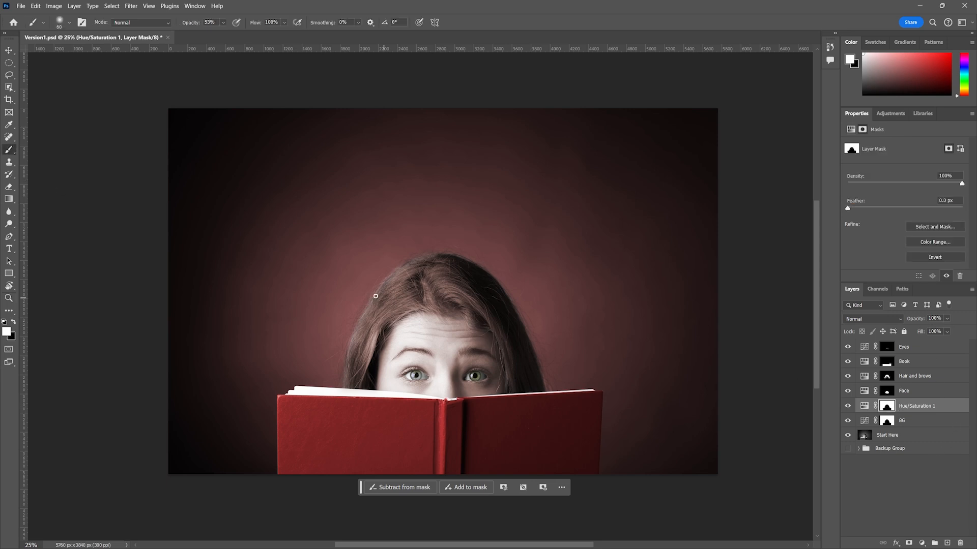
key("bracketright")
key("bracketright")
key("bracketright")
key("bracketright")
key("bracketright")
key("bracketright")
key("bracketright")
key("bracketright")
key("bracketright")
key("bracketright")
key("bracketright")
key("bracketright")
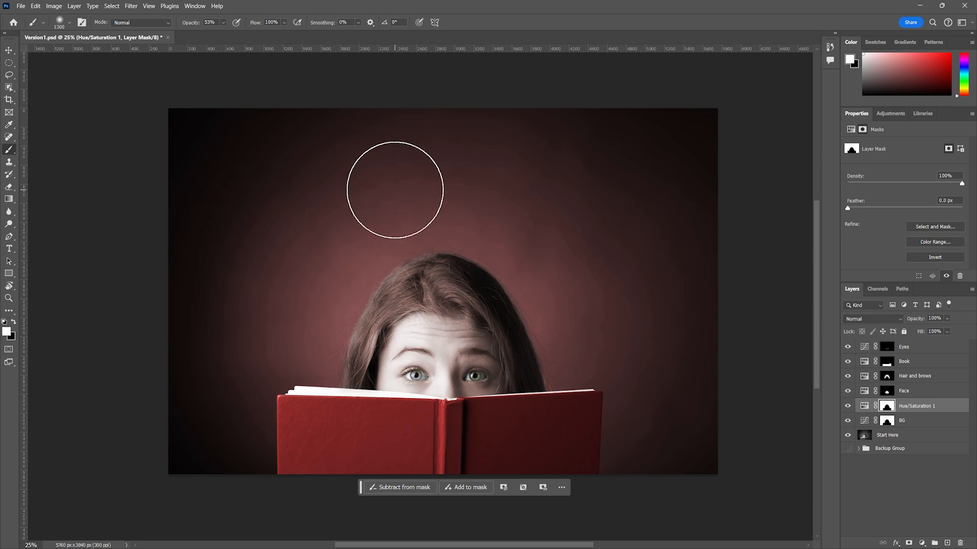
key("x")
mouse_move(195, 152)
left_mouse_down()
mouse_move(218, 119)
mouse_move(159, 233)
mouse_move(304, 177)
mouse_move(298, 223)
mouse_move(249, 299)
mouse_move(295, 234)
mouse_move(337, 219)
mouse_move(362, 167)
mouse_move(434, 149)
mouse_move(493, 115)
mouse_move(550, 129)
mouse_move(570, 109)
mouse_move(631, 129)
mouse_move(697, 127)
mouse_move(752, 193)
mouse_move(662, 290)
mouse_move(622, 257)
mouse_move(669, 281)
mouse_move(674, 328)
mouse_move(696, 377)
mouse_move(672, 401)
mouse_move(658, 445)
mouse_move(722, 477)
mouse_move(676, 341)
mouse_move(720, 168)
mouse_move(661, 153)
mouse_move(680, 163)
left_mouse_up()
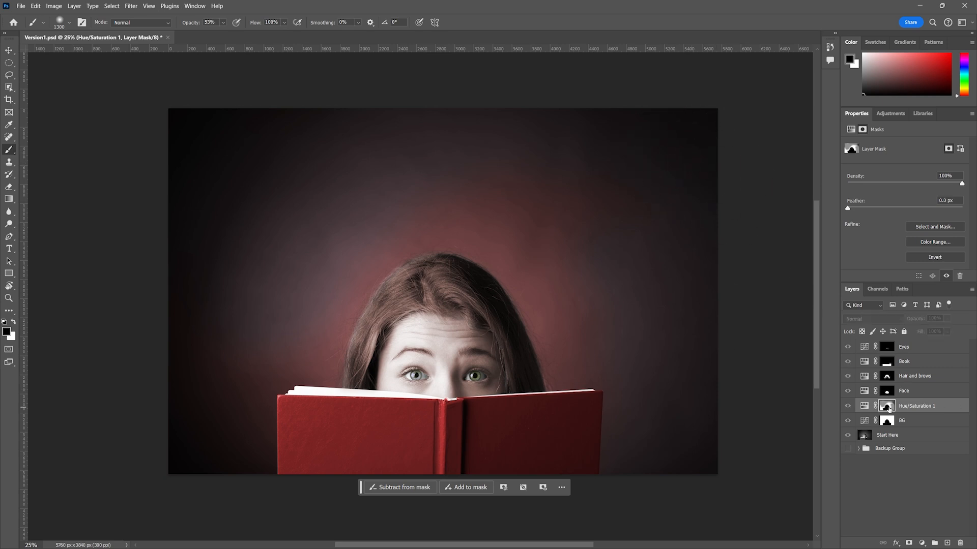
- Check the Hue/Saturation 1 mask on its own, and set the brush opacity to 100%
left_click(886, 406, "alt")
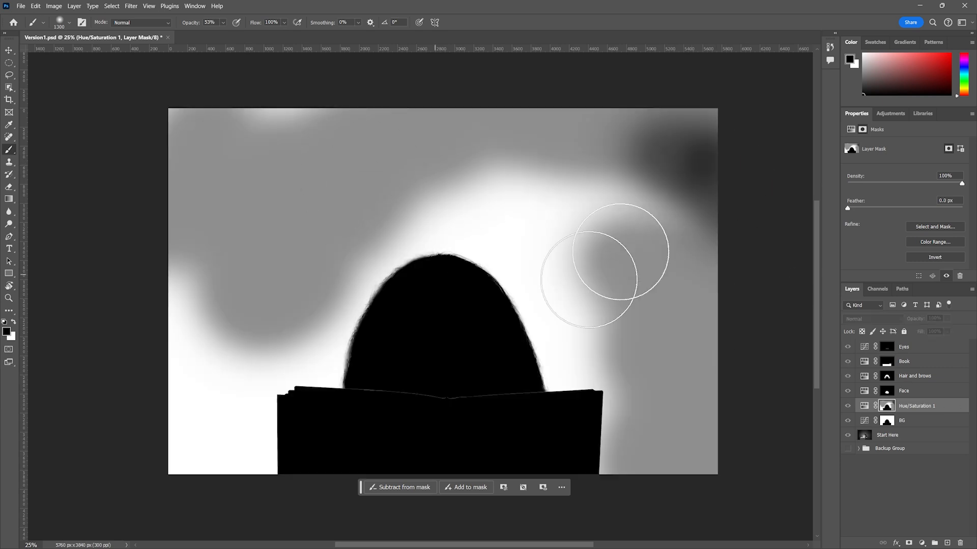
left_click(868, 405)
left_click(223, 23)
left_click_drag(229, 34, 251, 33)
- Try painting a white spot on a new layer in the backdrop's upper-left corner, and undo it
left_click_drag(233, 226, 224, 179)
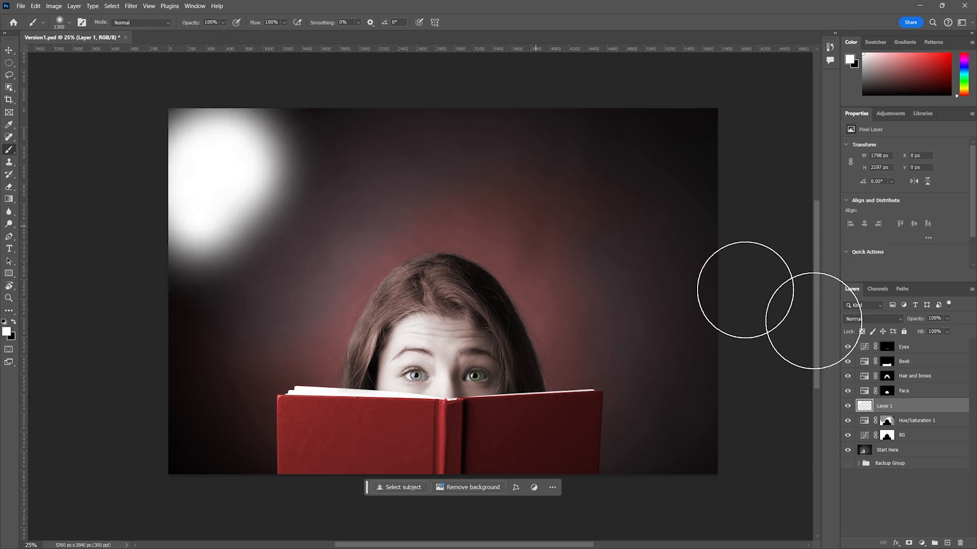
key("ctrl+z")
- Paint black at 100% opacity on the Hue/Saturation 1 mask, keeping the red tint mainly around the girl's head
left_click(887, 406)
key("x")
mouse_move(225, 118)
left_mouse_down()
mouse_move(184, 176)
mouse_move(227, 264)
mouse_move(248, 272)
mouse_move(298, 264)
mouse_move(274, 191)
mouse_move(372, 123)
mouse_move(663, 227)
mouse_move(612, 222)
mouse_move(565, 186)
mouse_move(587, 125)
mouse_move(679, 228)
left_mouse_up()
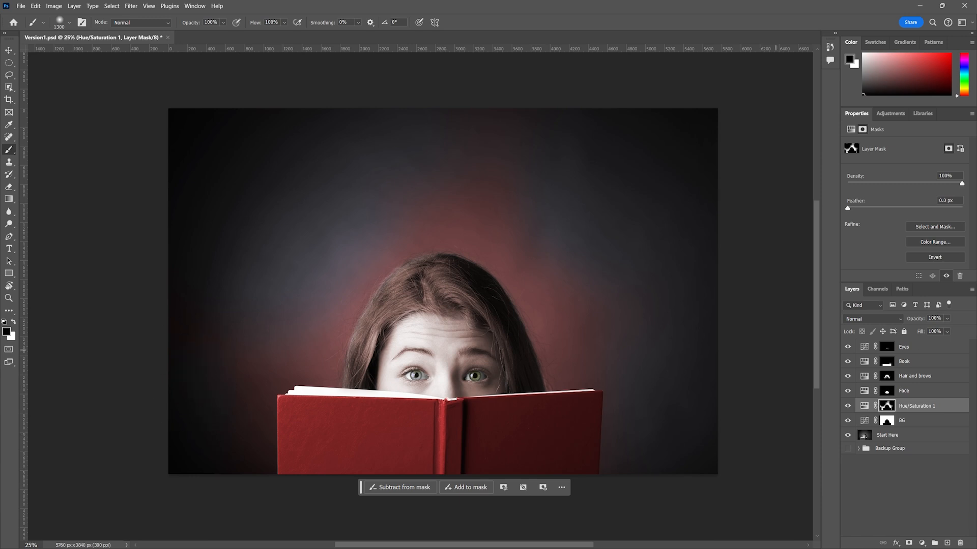
- Examine the repainted Hue/Saturation 1 mask on its own, and look at the Face layer's Hue/Saturation settings
left_click(887, 405, "alt")
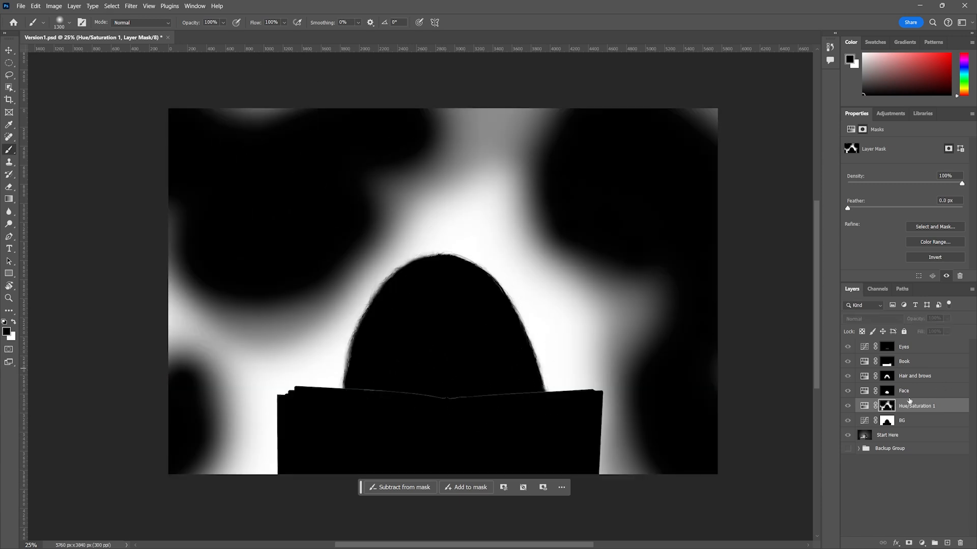
left_click(866, 392)
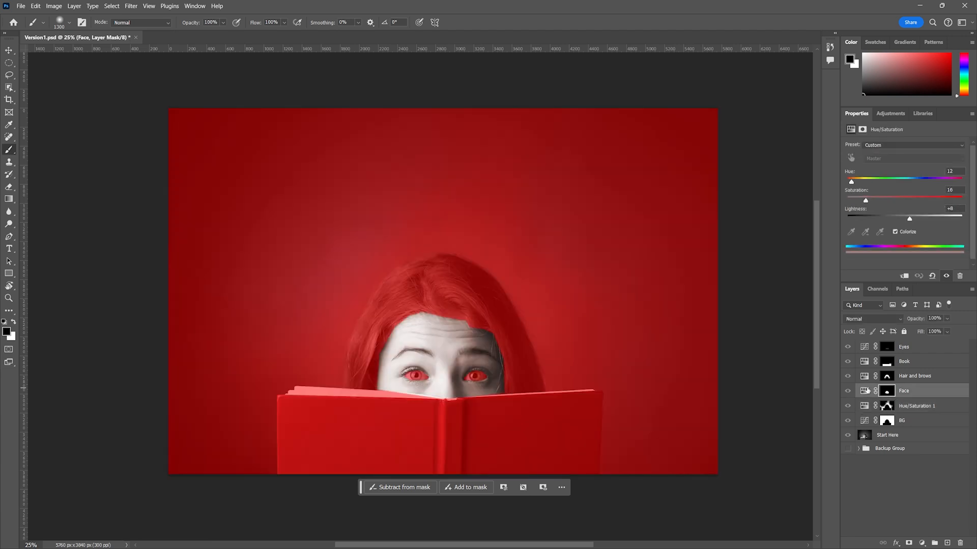
left_click(881, 464)
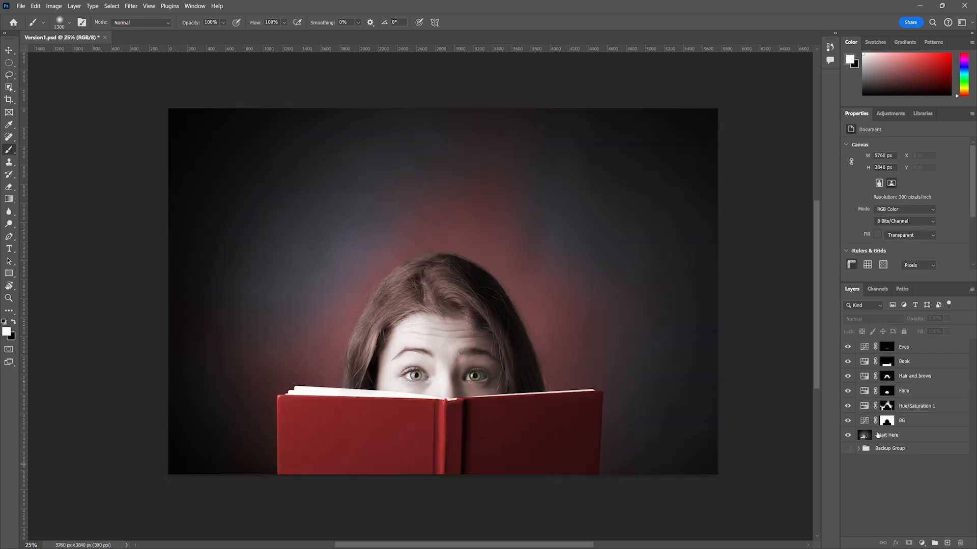
- Try a different hue on the Book layer, and undo the change
left_click(887, 361)
left_click_drag(886, 181, 891, 182)
key("ctrl+z")
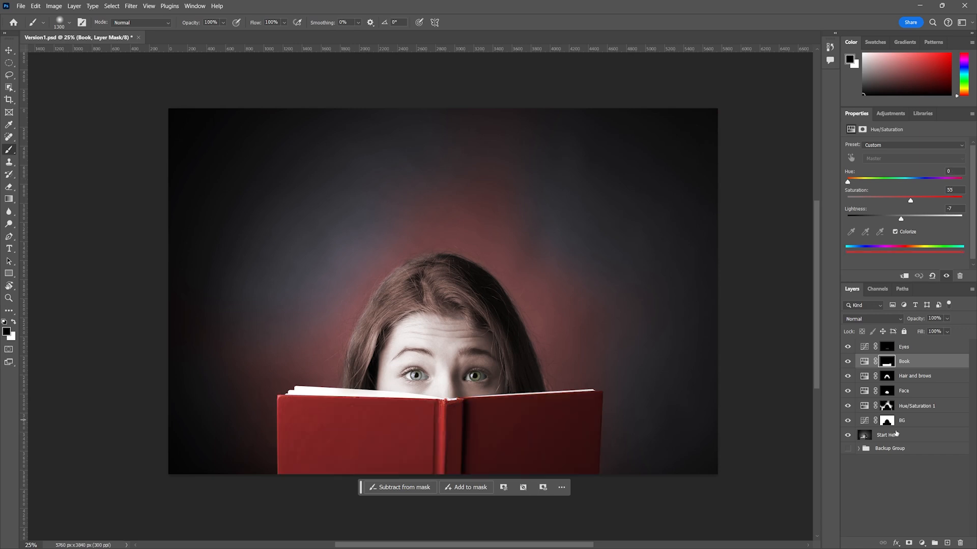
- Try a purple hue of about 276 on the Hair and brows layer, and undo the change
left_click(864, 377)
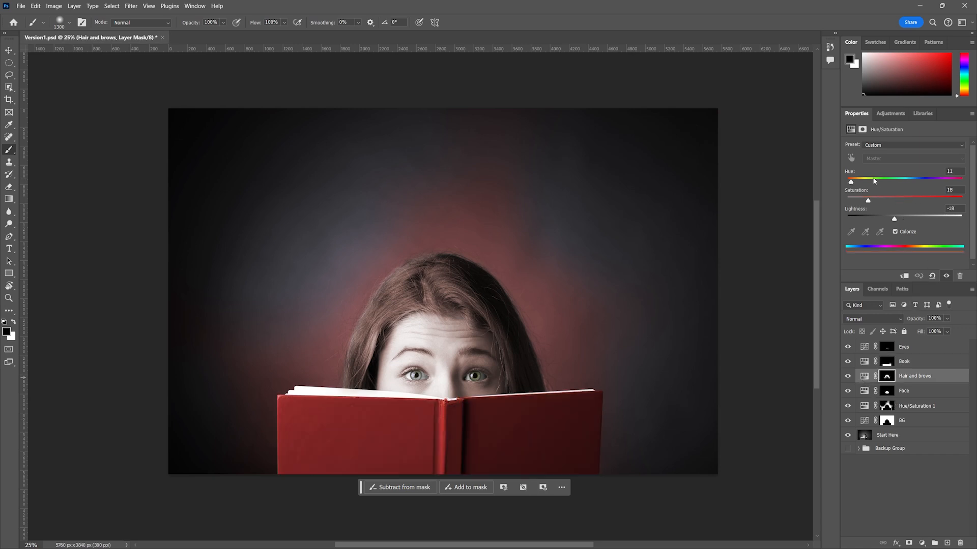
left_click_drag(851, 182, 939, 185)
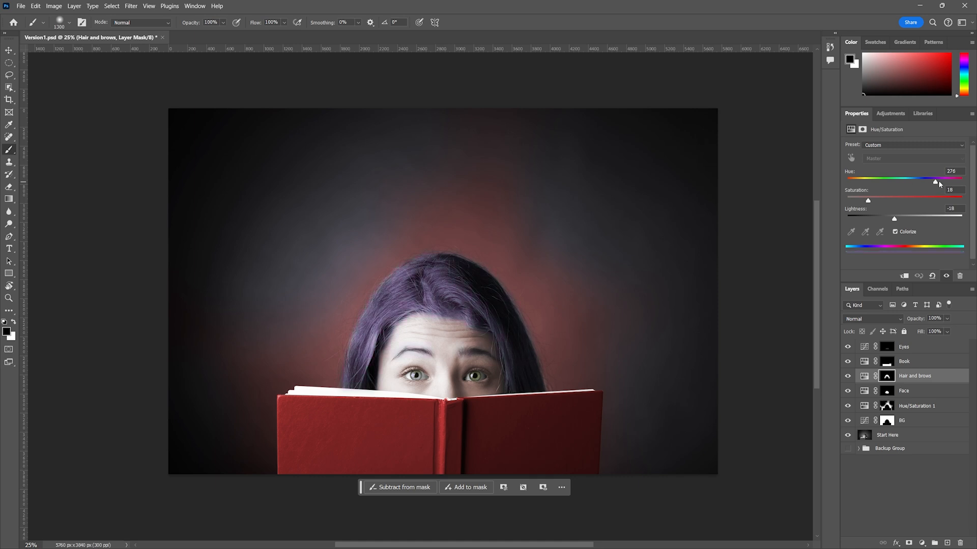
key("ctrl+z")
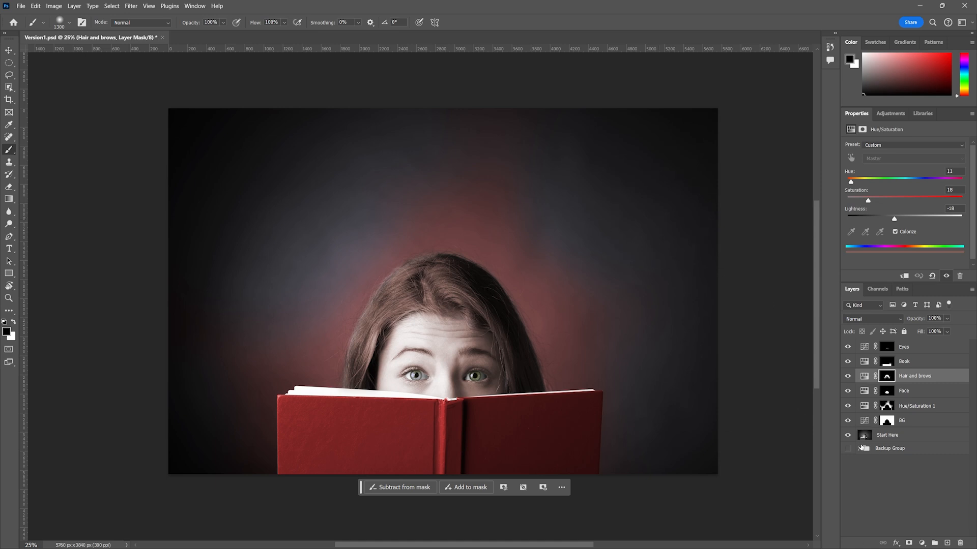
- Save the layered document Version1.psd
left_click(21, 6)
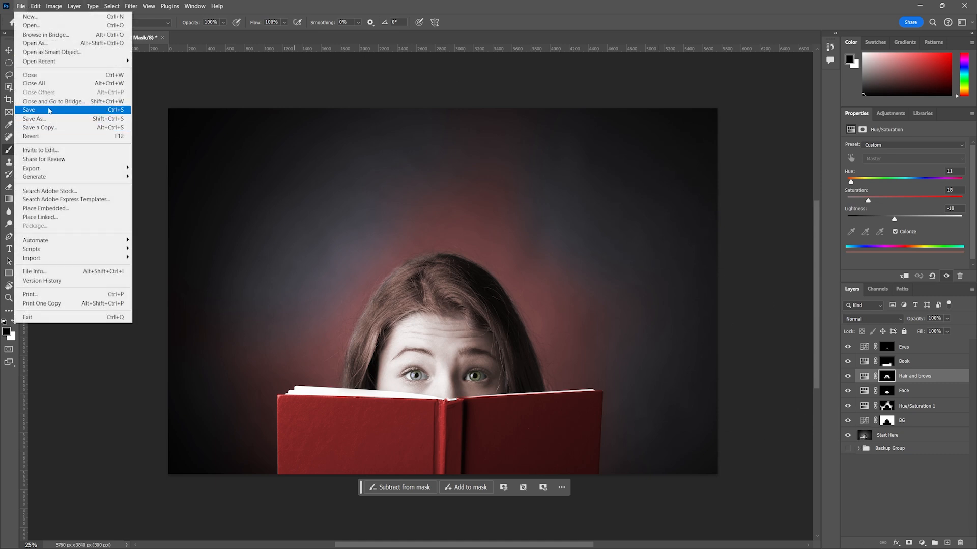
left_click(45, 112)
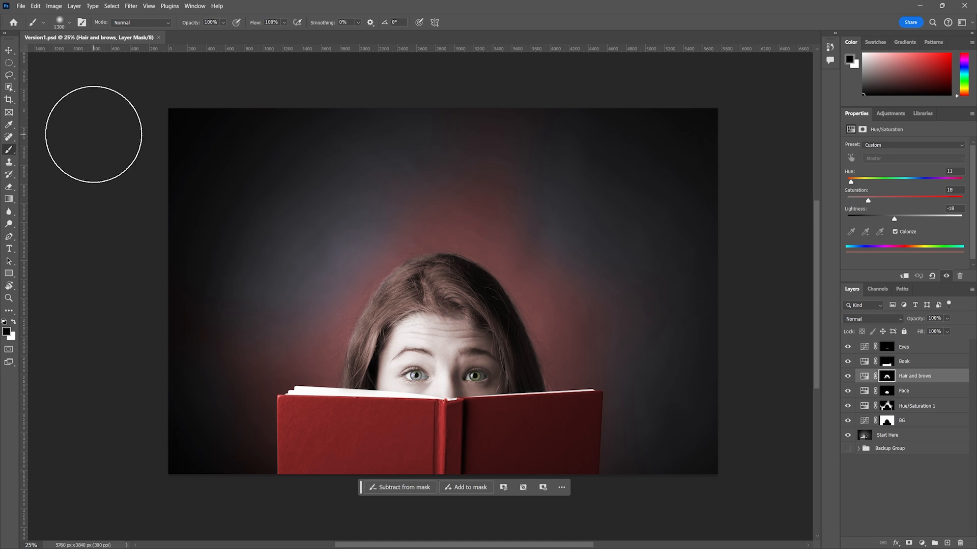
- Set up a copy of the document as a PNG on the Desktop, named with the author's name followed by Colorize
left_click(21, 6)
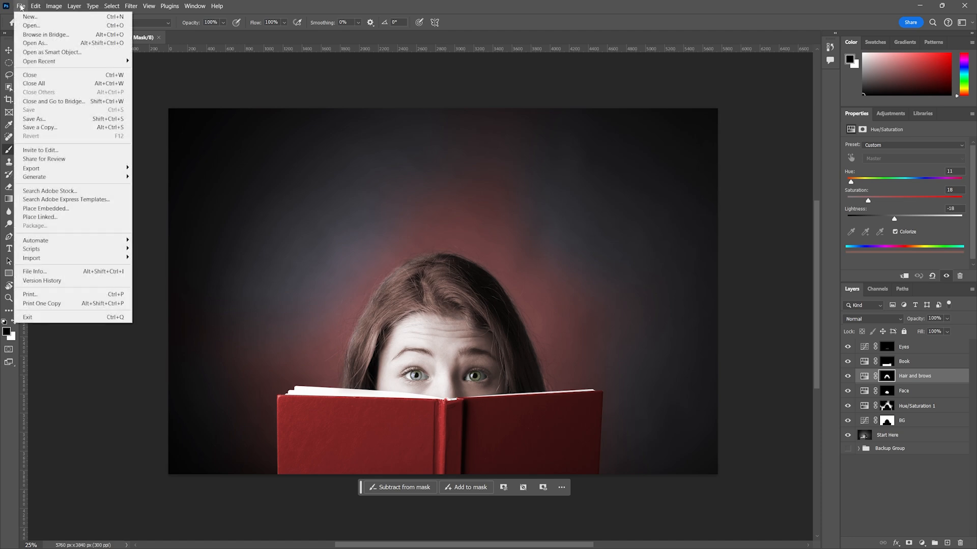
left_click(55, 128)
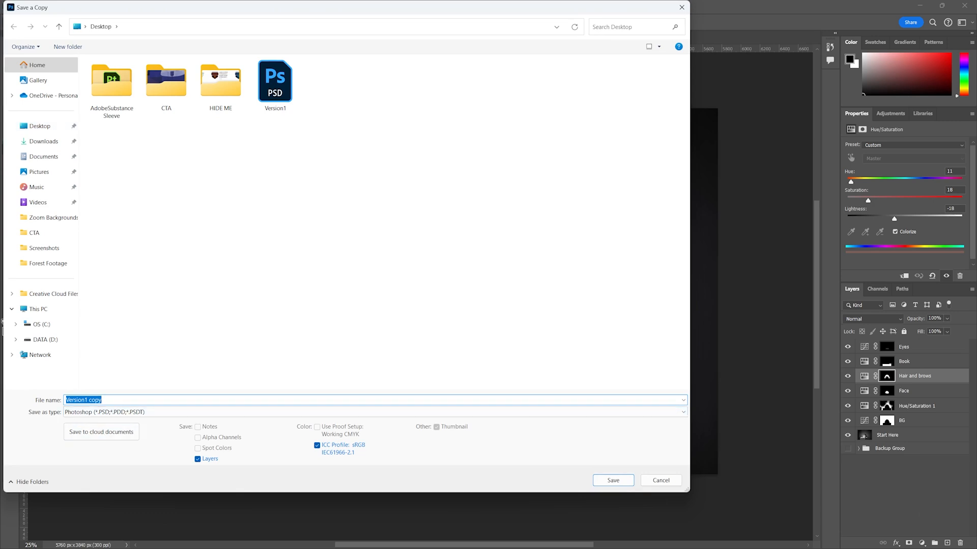
key("Escape")
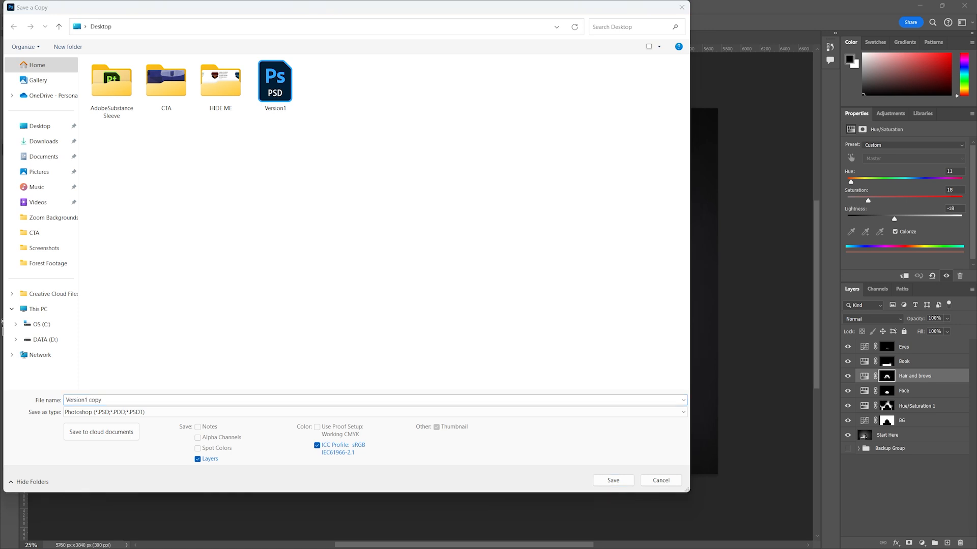
left_click(85, 401)
key("ctrl+a")
key("ctrl+v")
left_click(144, 391)
left_click(87, 411)
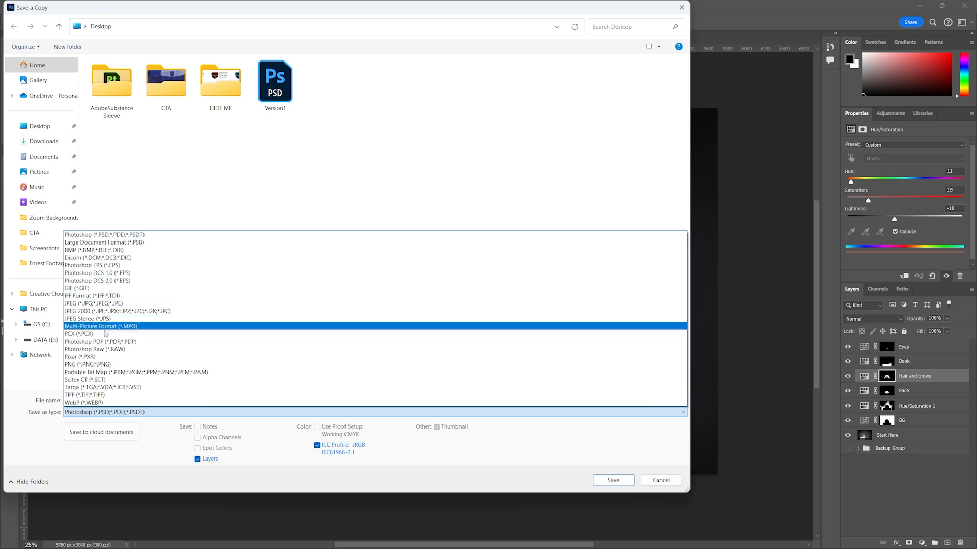
left_click(99, 365)
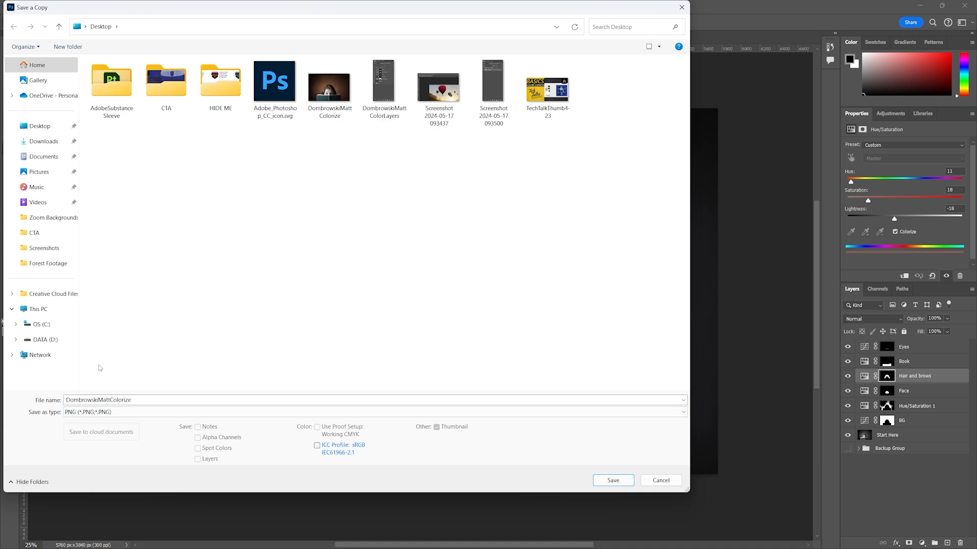
- Save the PNG copy over the existing file, using the large file size (fastest saving) option
left_click(604, 483)
left_click(511, 281)
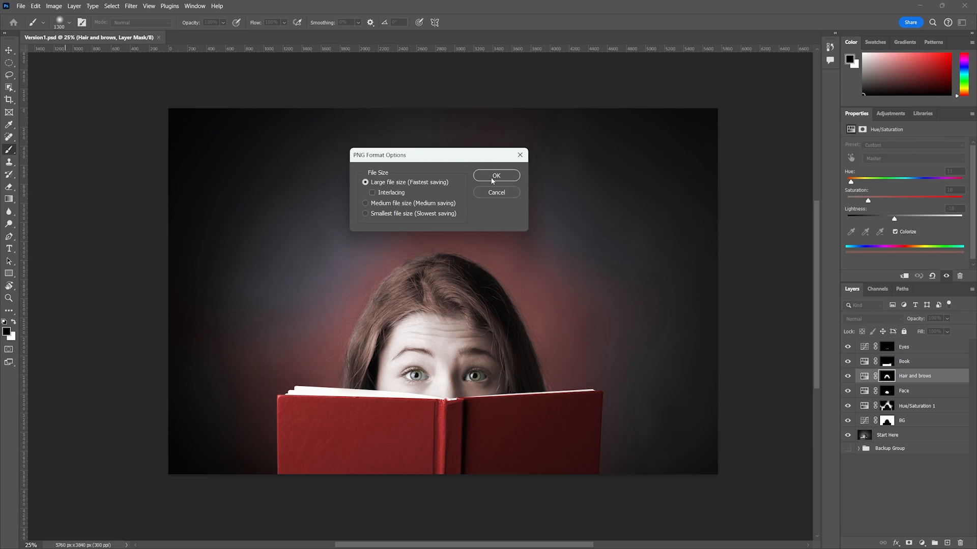
left_click(490, 179)
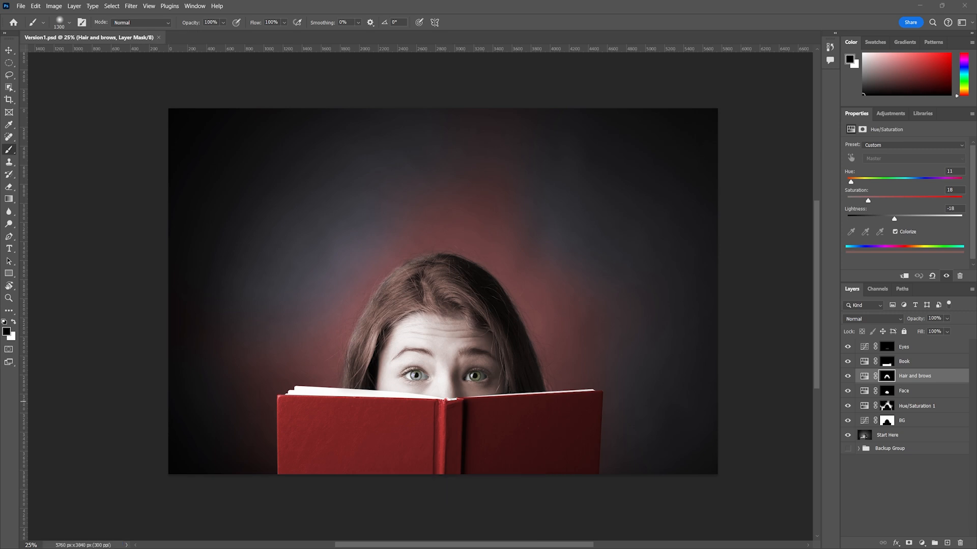
- Switch to Snipping Tool and capture a screenshot of the whole Layers panel with all adjustment layers and masks
left_click_drag(369, 44, 425, 179)
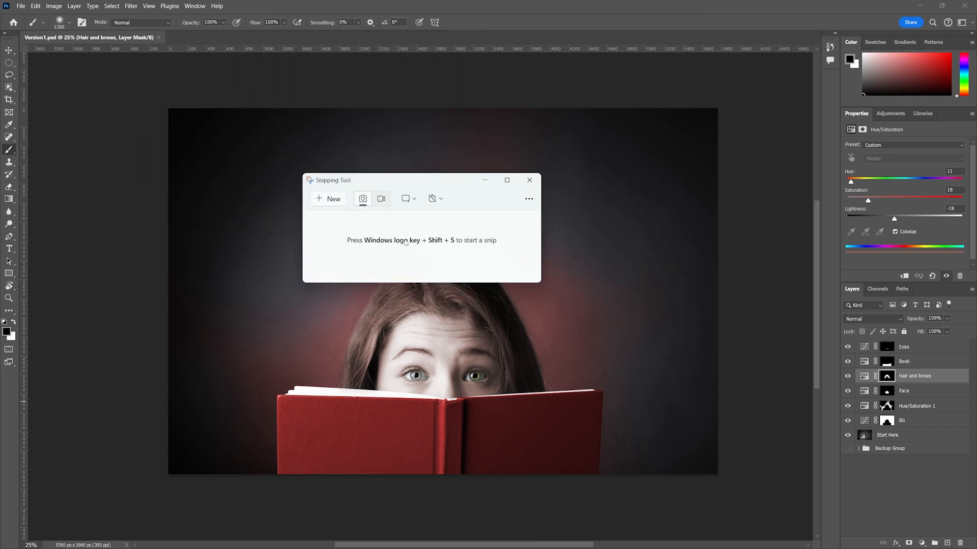
left_click(328, 200)
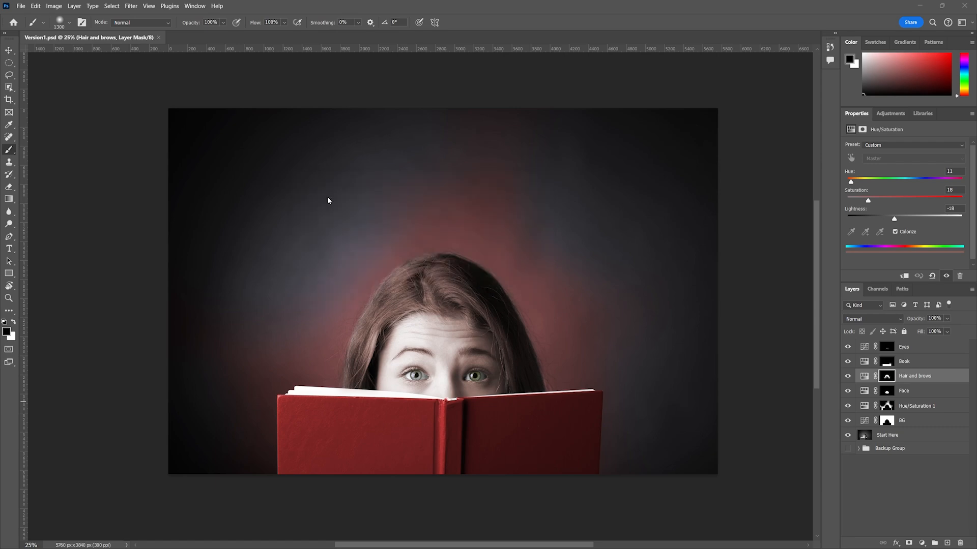
left_click_drag(821, 278, 976, 548)
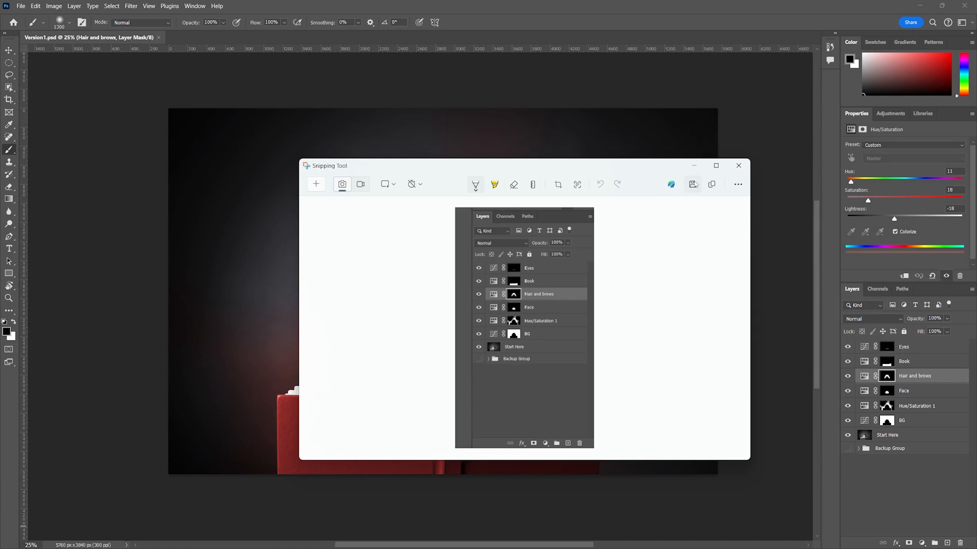
- Save the Layers panel screenshot to the Desktop, replacing the existing ColorLayers PNG, and close Snipping Tool
left_click(693, 184)
scroll(335, 285, "up", 5)
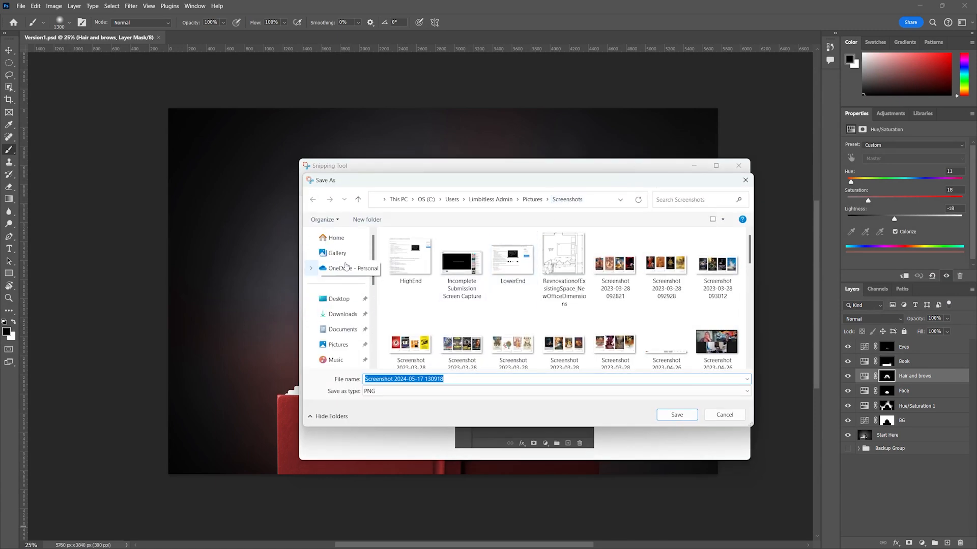
left_click(339, 299)
left_click(678, 268)
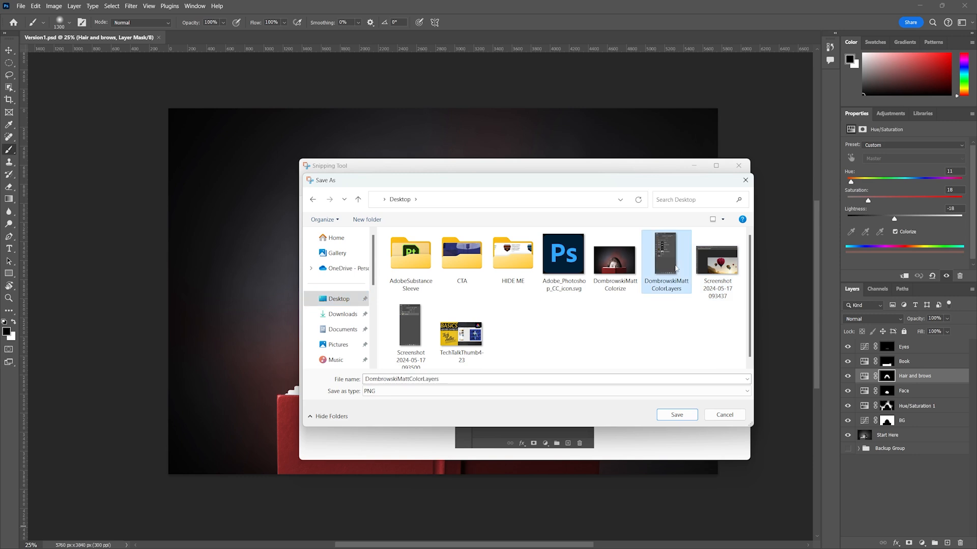
left_click(677, 414)
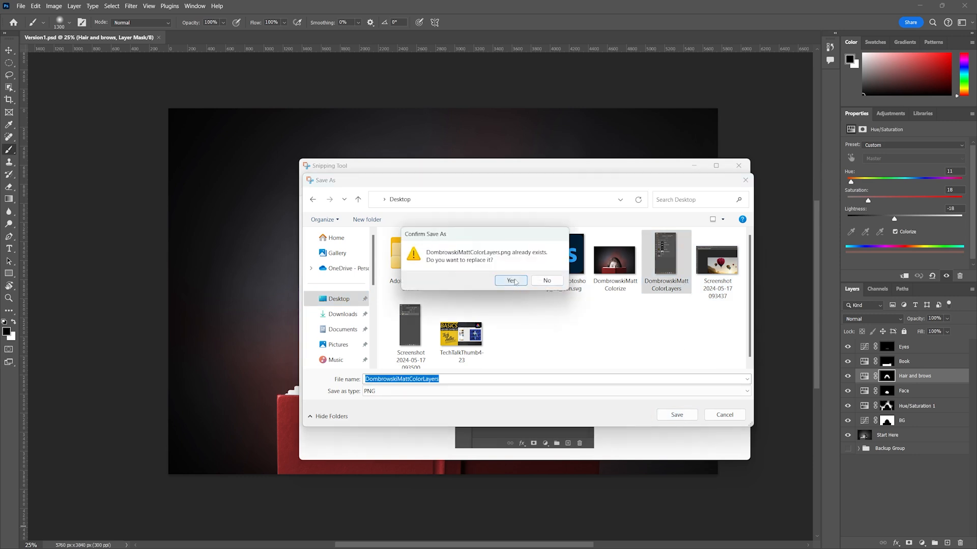
left_click(511, 283)
left_click(738, 165)
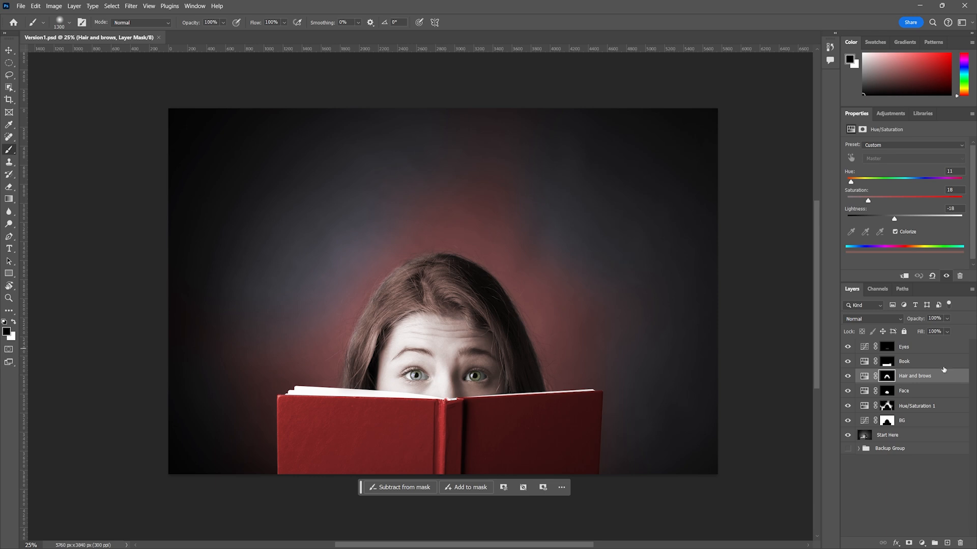
- Look through the available single adjustments
left_click(891, 113)
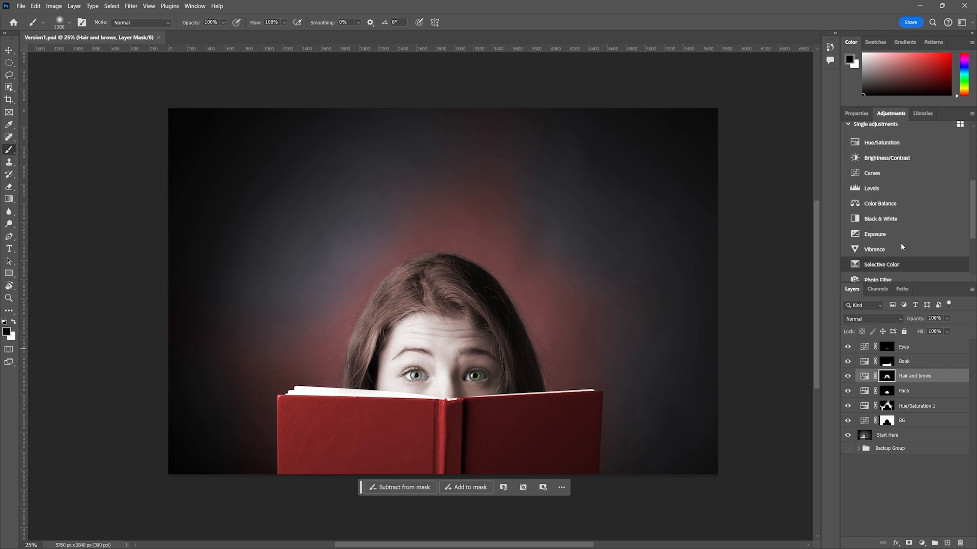